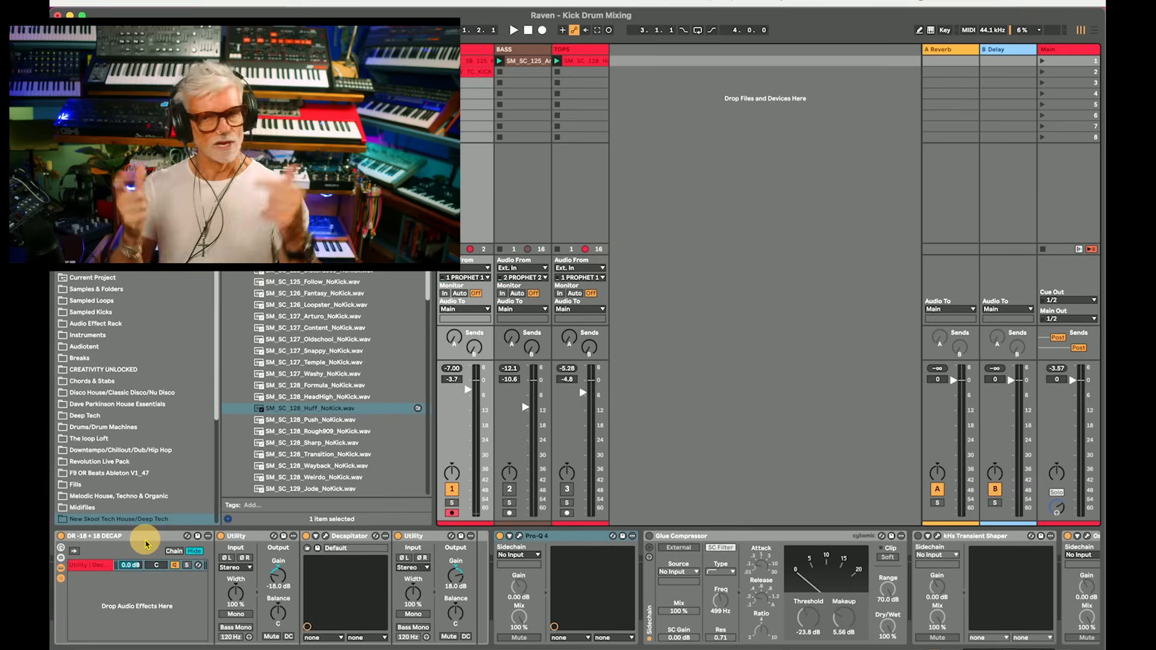
Bypass the DR -18 + 18 DECAP rack on the kick track and play the session without it
left_click(61, 535)
key("space")
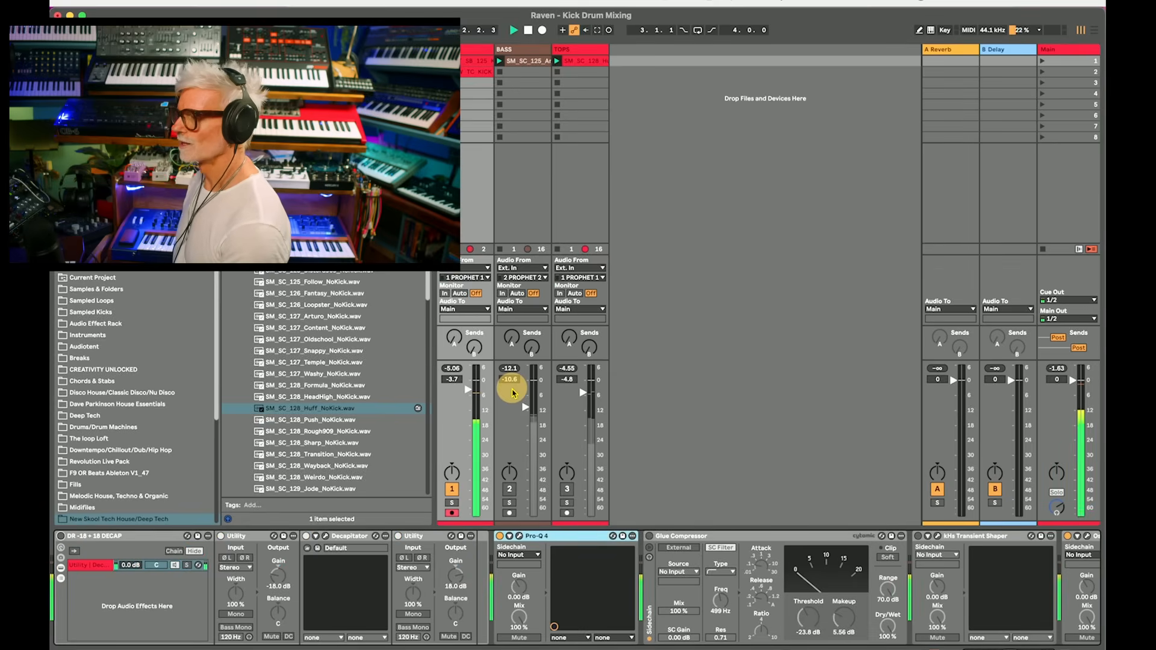
key("space")
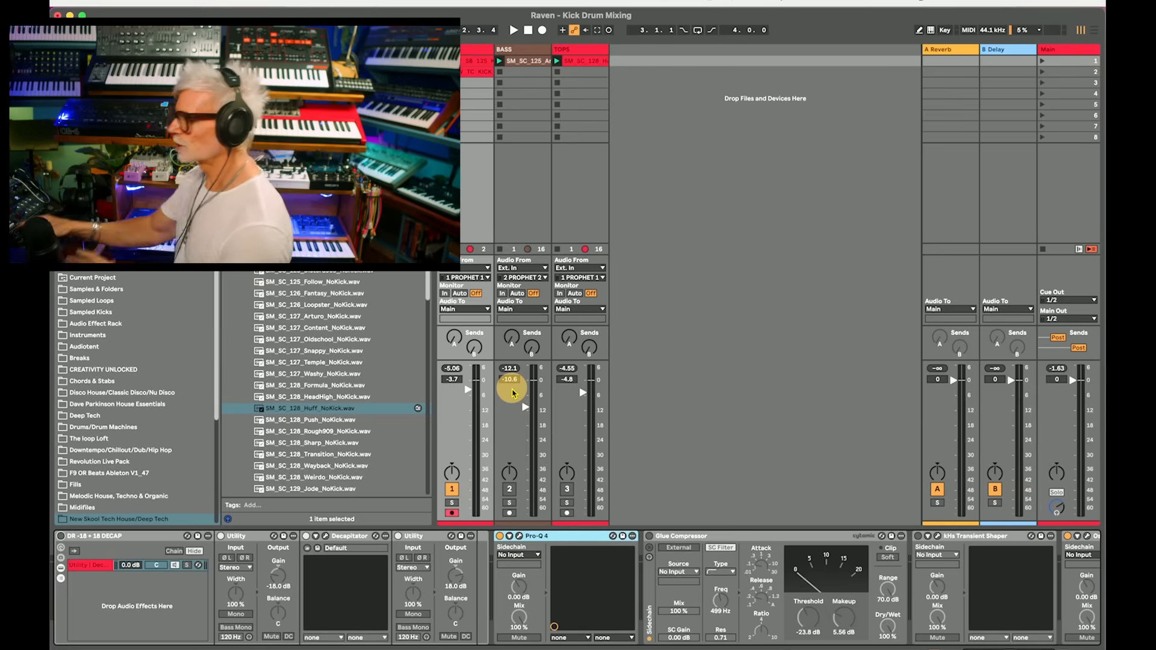
Examine the Utility devices before and after Decapitator in the DR -18 + 18 DECAP rack
left_click(158, 541)
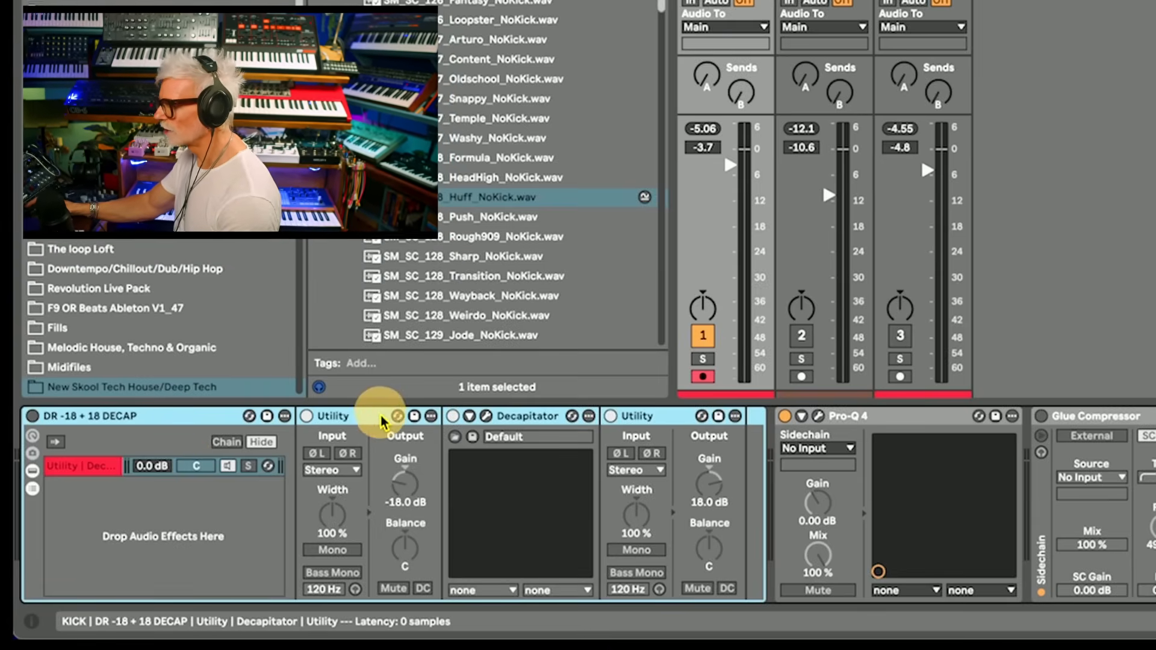
left_click(676, 414)
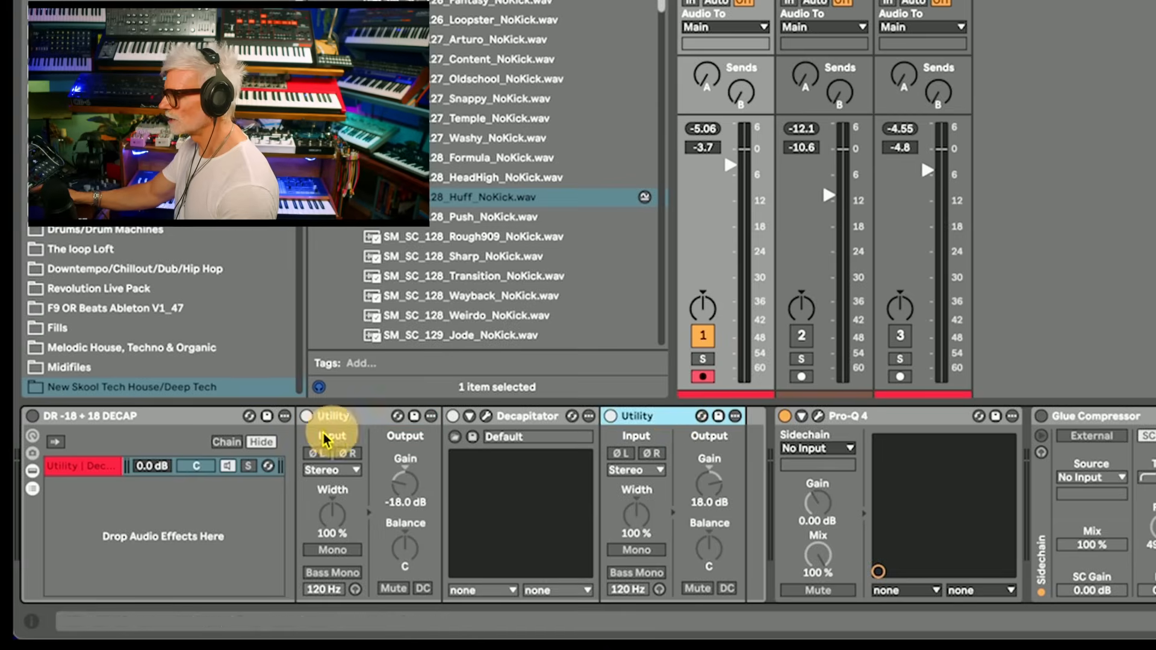
left_click(350, 416)
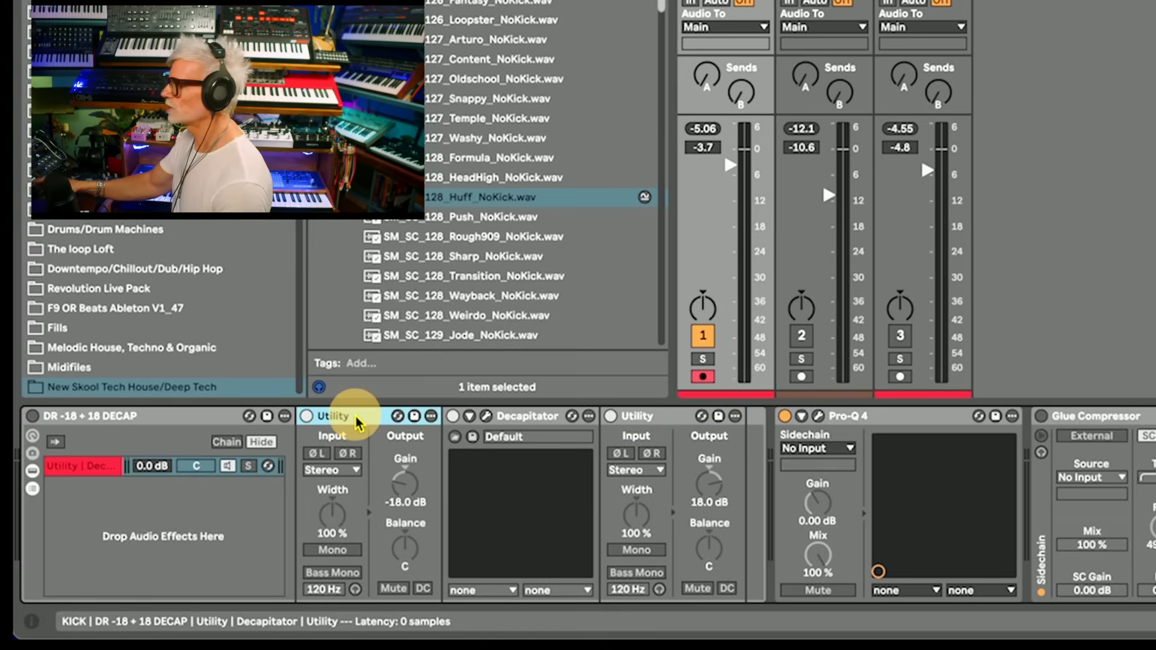
Raise the gain of the first clip on the KICK track to 3.4 dB
left_click(478, 62)
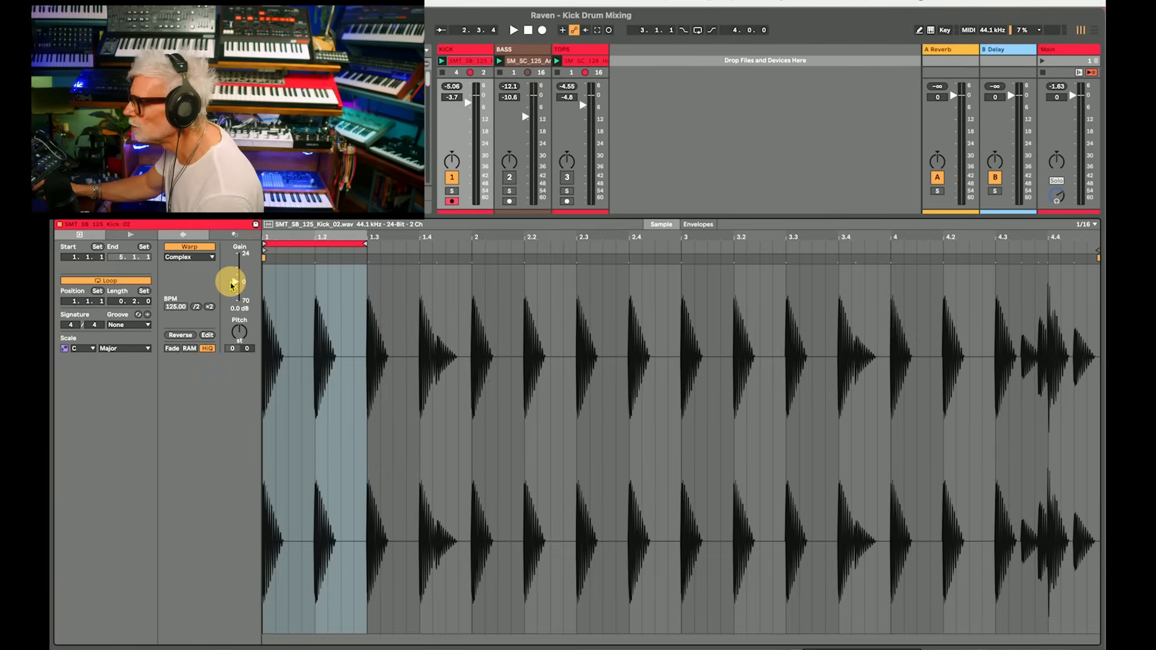
left_click_drag(234, 281, 234, 279)
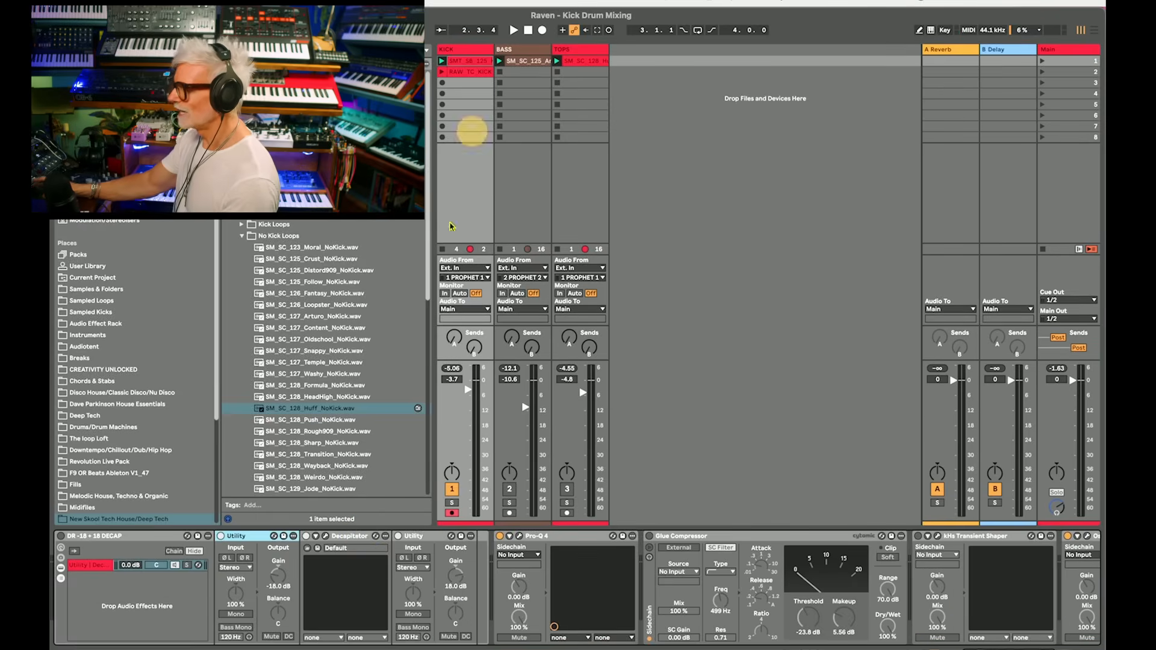
Open the Decapitator plugin interface on the kick track and place its window above the device chain
left_click(349, 536)
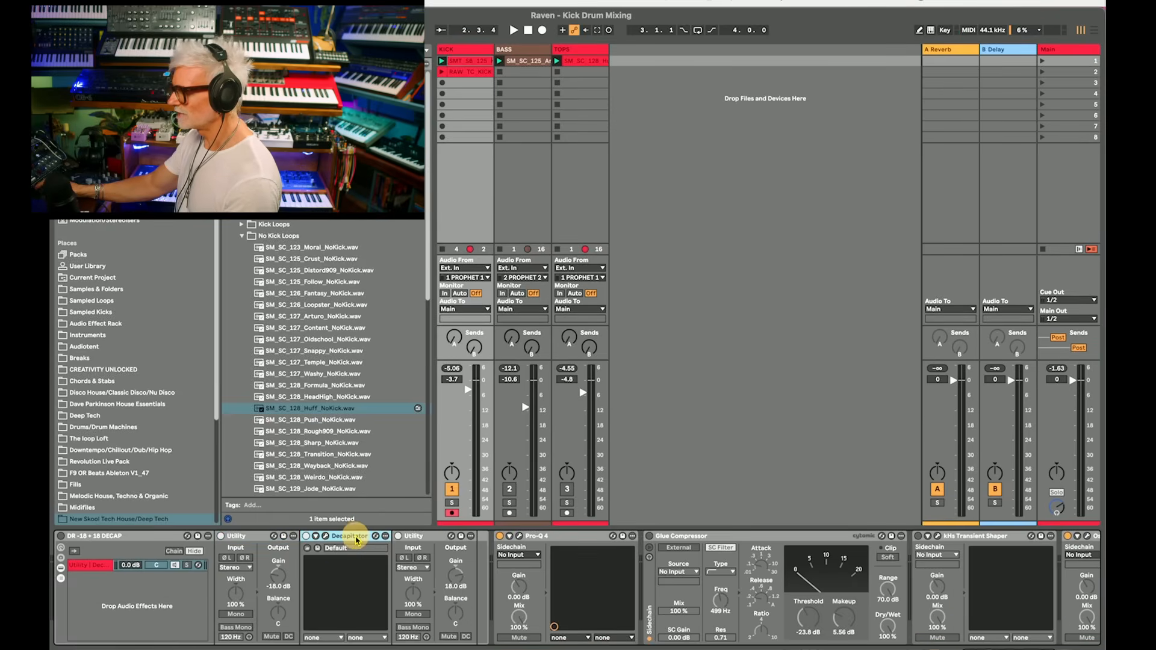
left_click(327, 536)
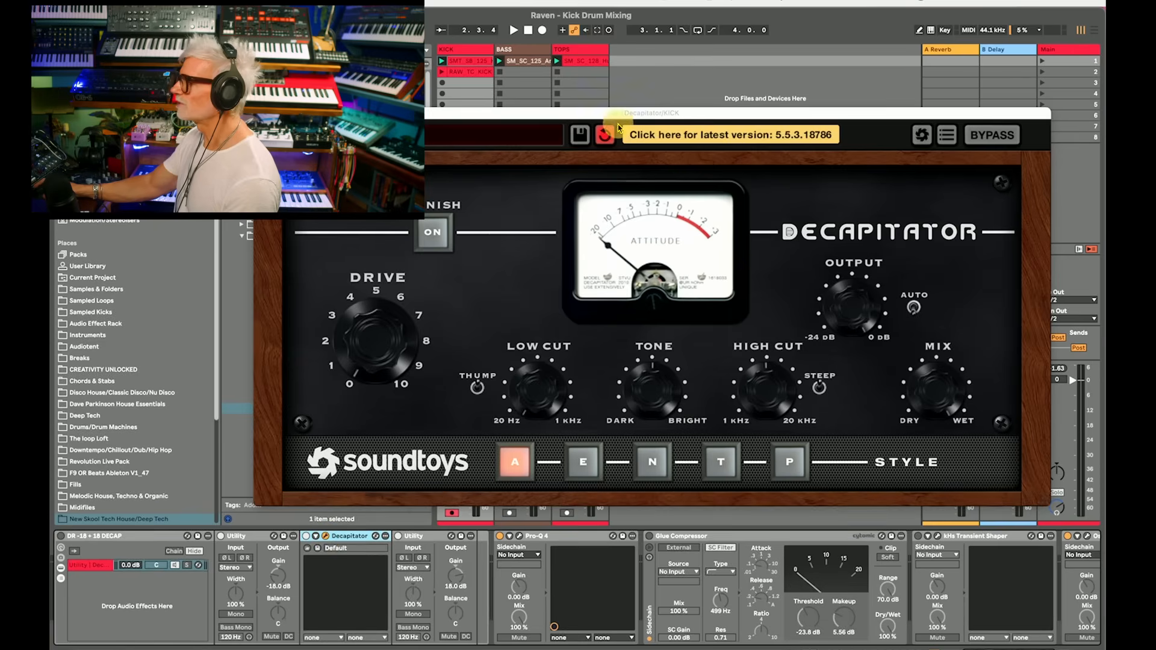
left_click_drag(620, 113, 654, 232)
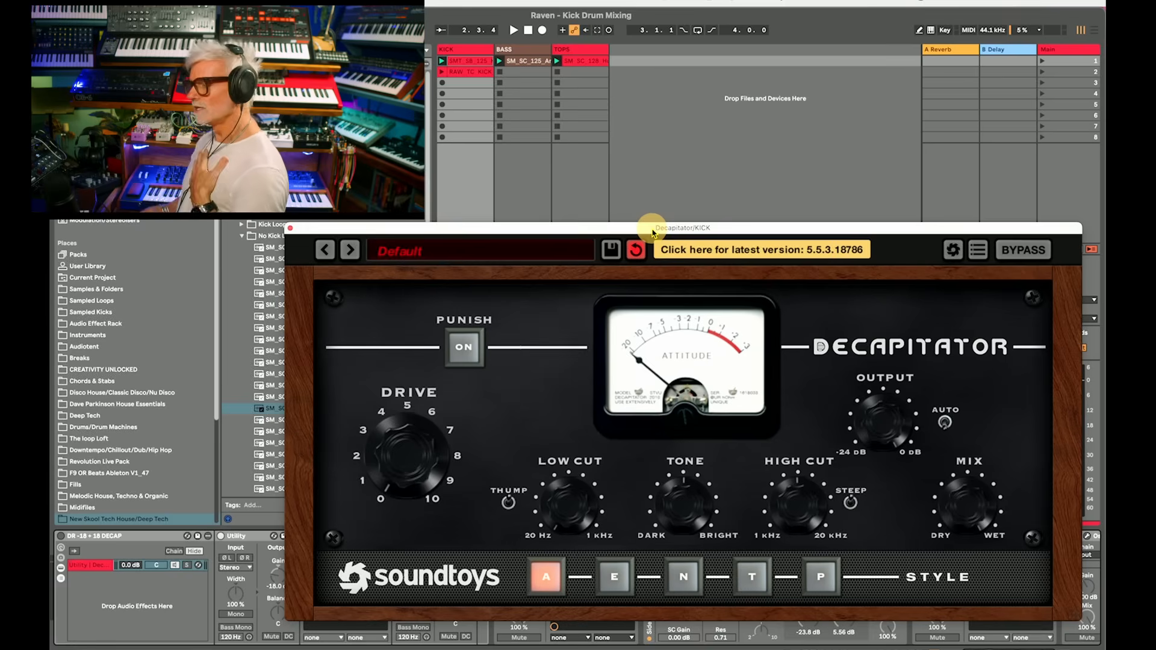
left_click_drag(654, 233, 656, 116)
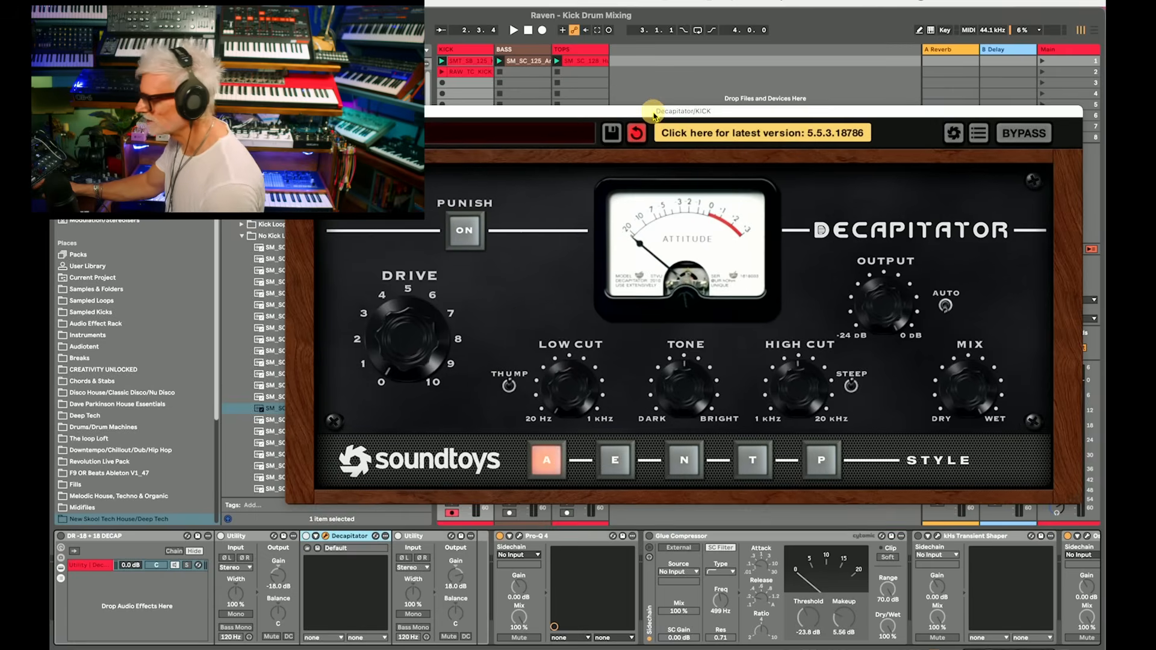
left_click(354, 537)
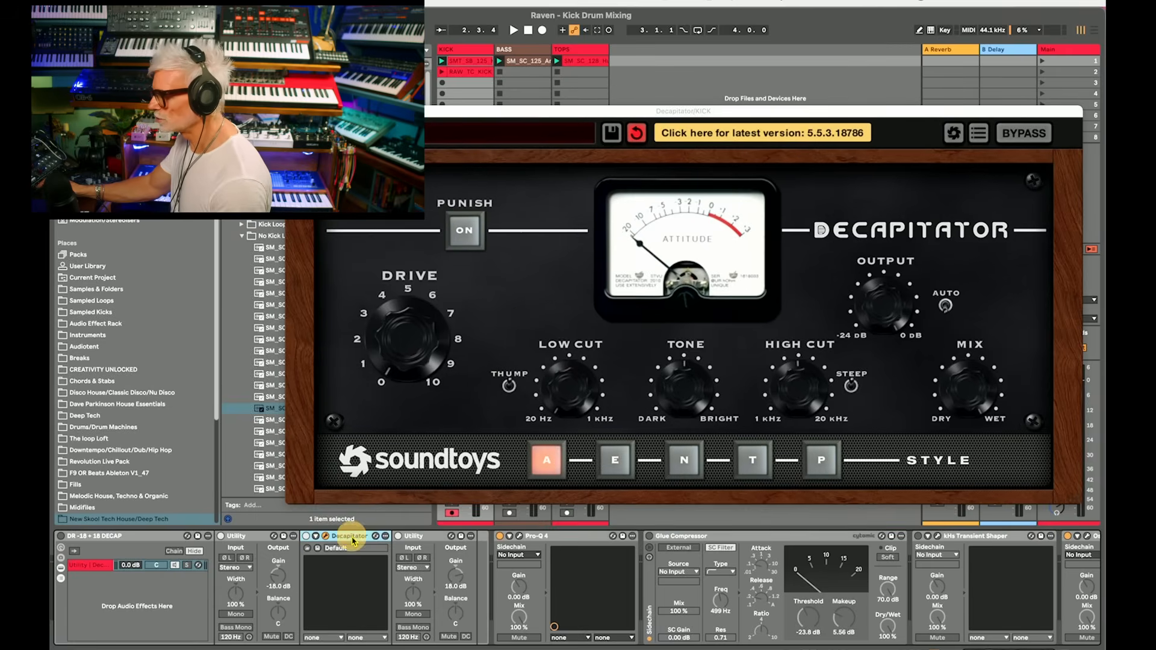
Turn on the DR -18 + 18 DECAP rack and switch off both Utility devices around Decapitator
left_click(60, 536)
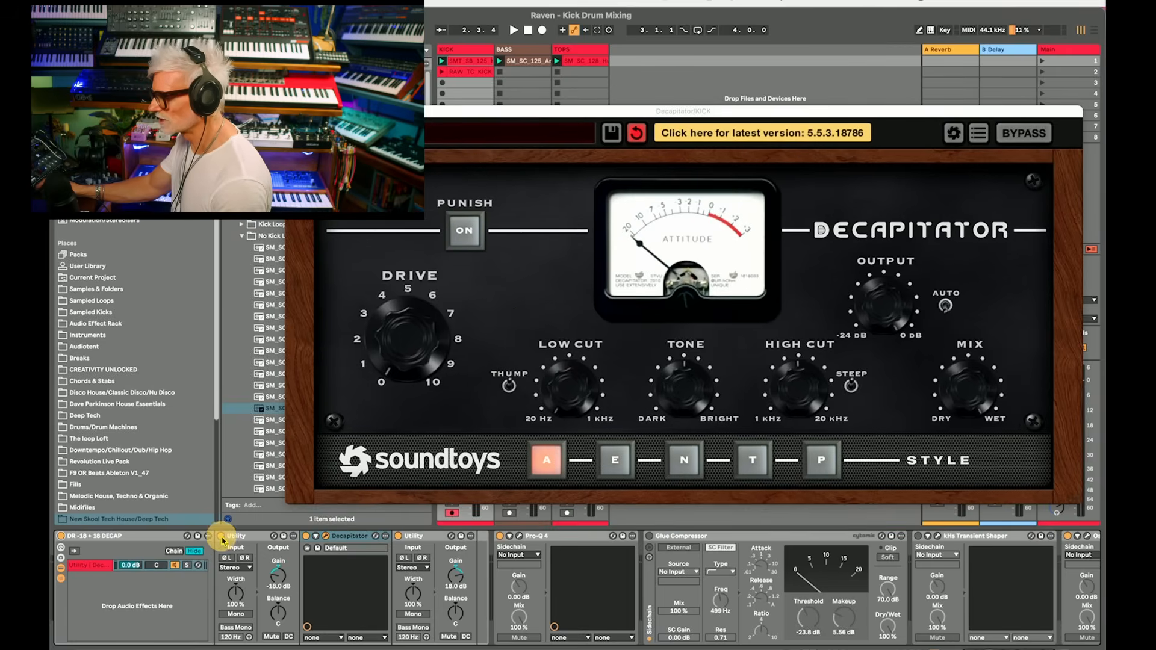
left_click(428, 536)
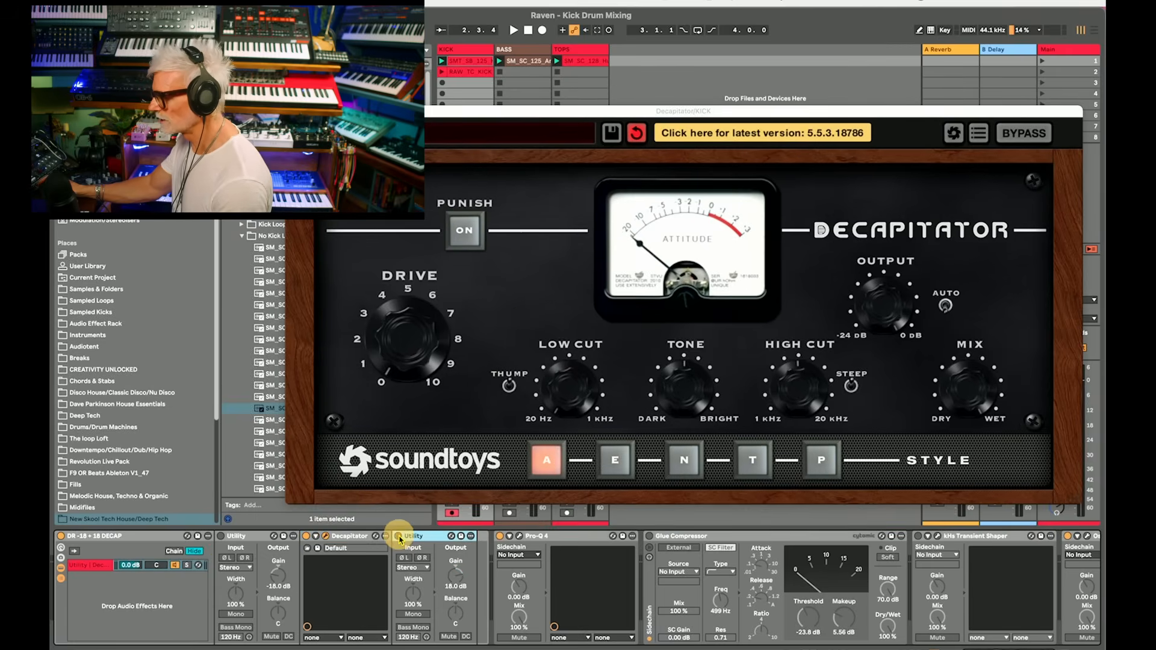
left_click(414, 333)
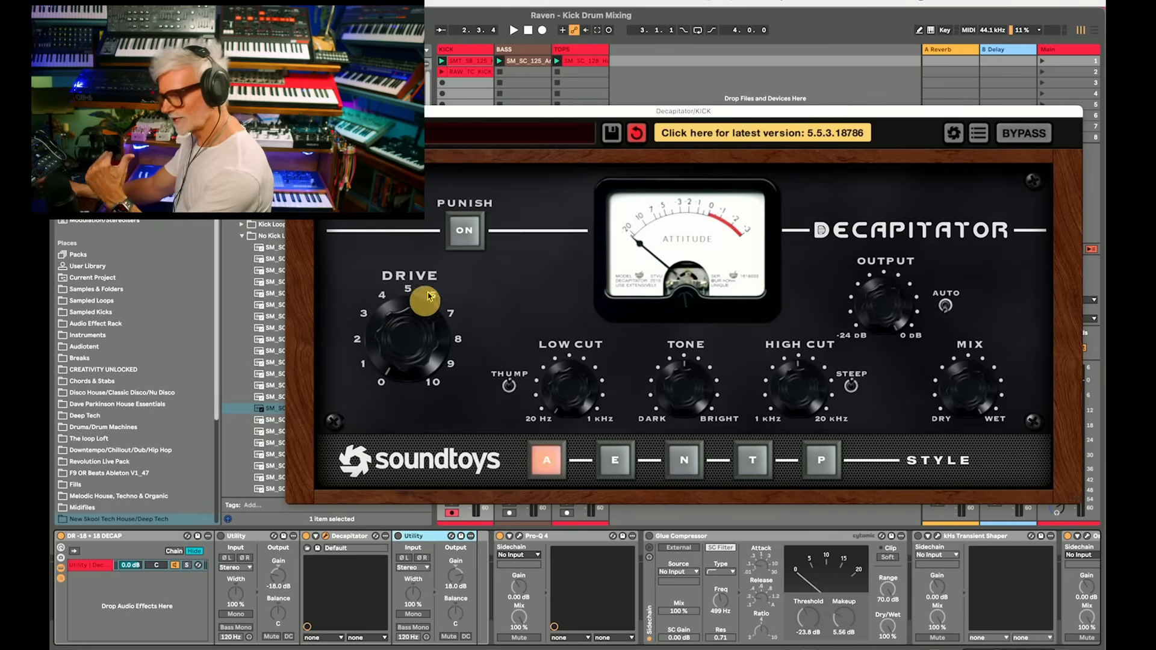
Play the session with the kick clip shown and raise Decapitator's Drive to about 2
left_click(470, 62)
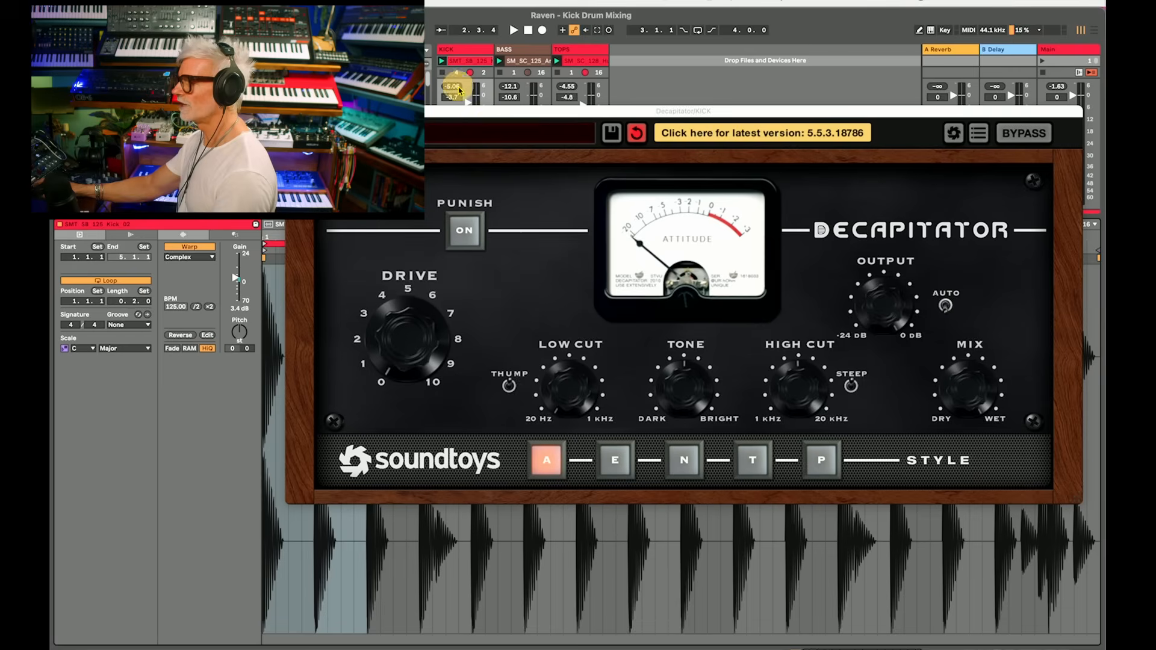
left_click(477, 113)
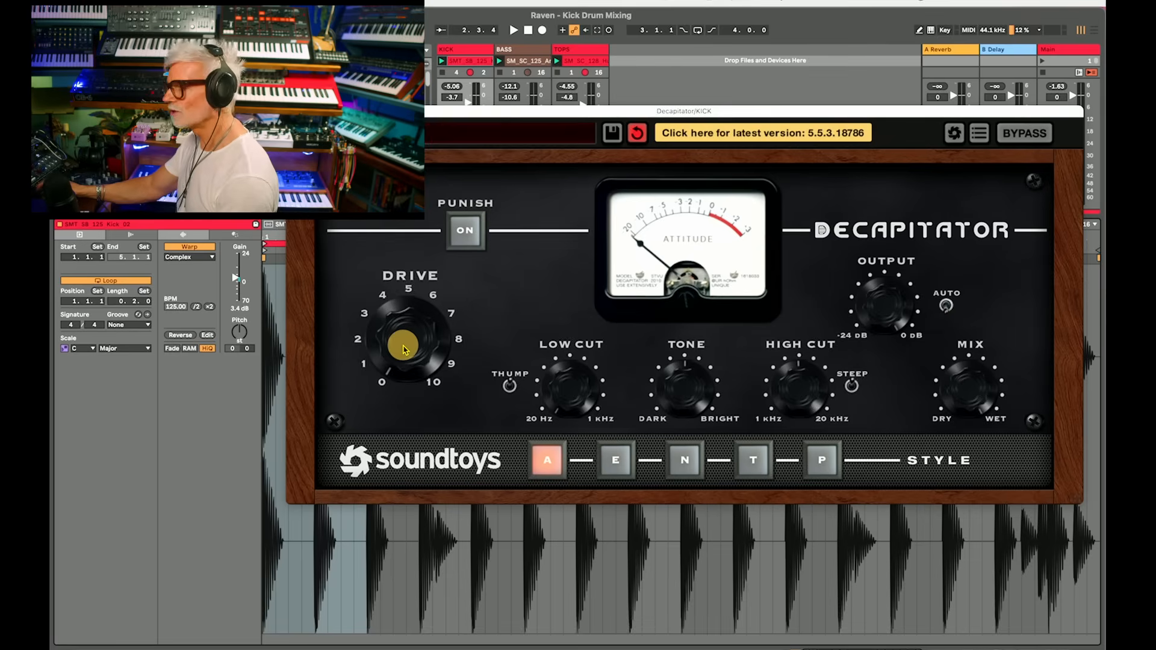
left_click(672, 96)
left_click_drag(671, 112, 671, 113)
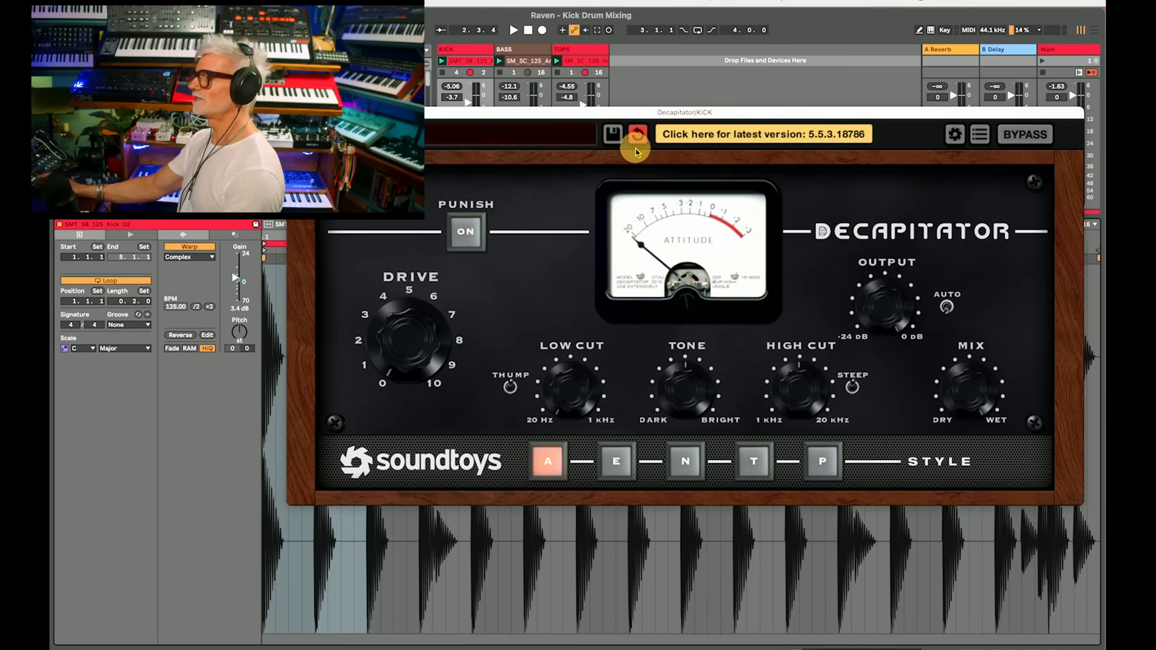
key("space")
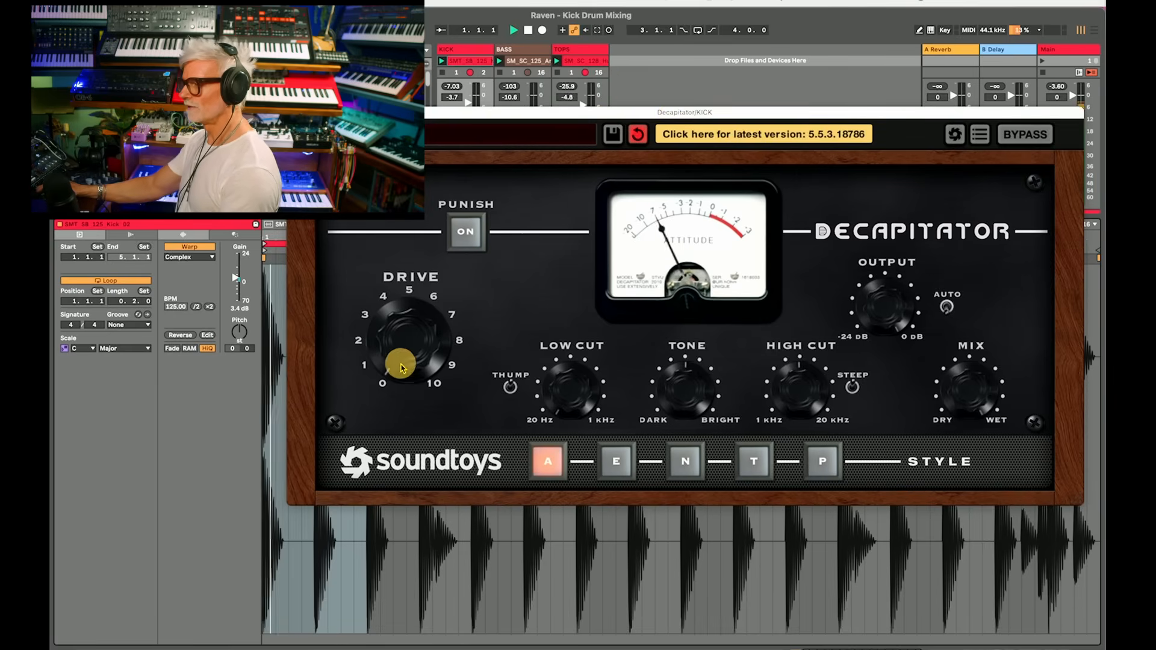
left_click_drag(401, 363, 409, 324)
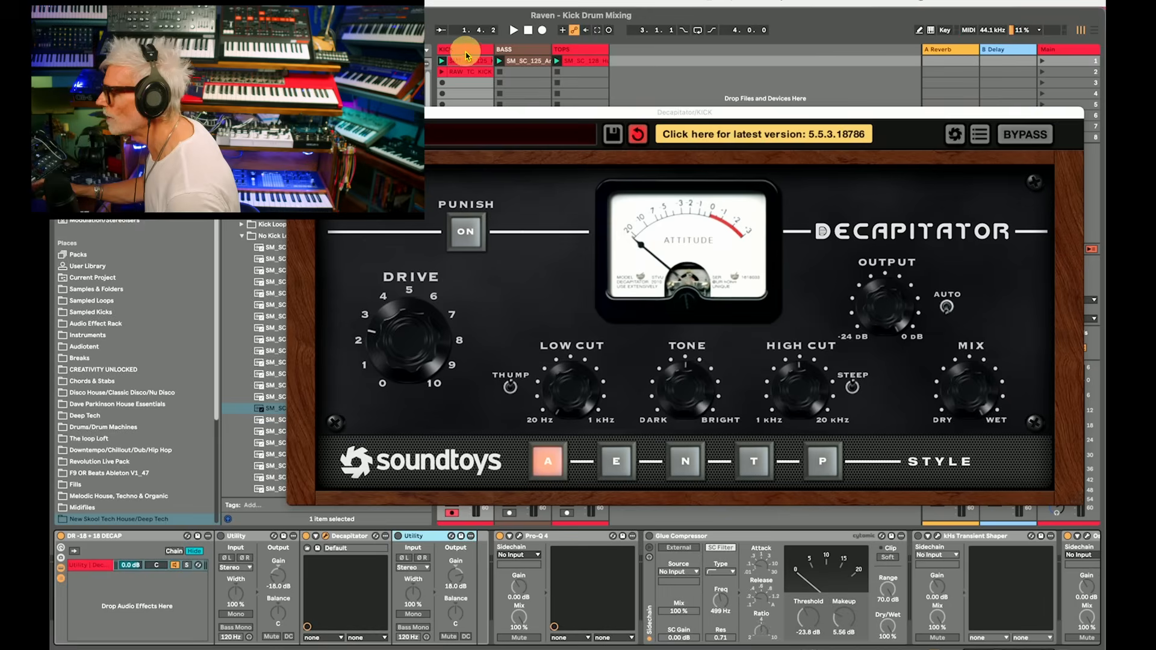
Switch on the Utility before Decapitator with its -18 dB gain and briefly play the kick through it
left_click(239, 421)
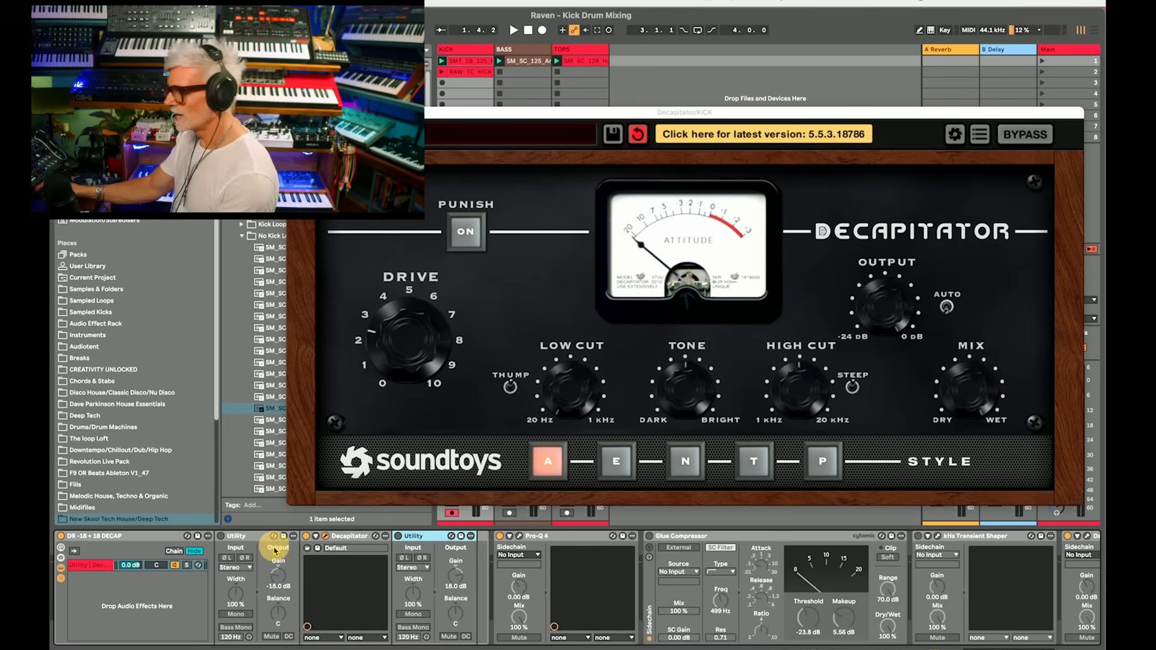
left_click(223, 538)
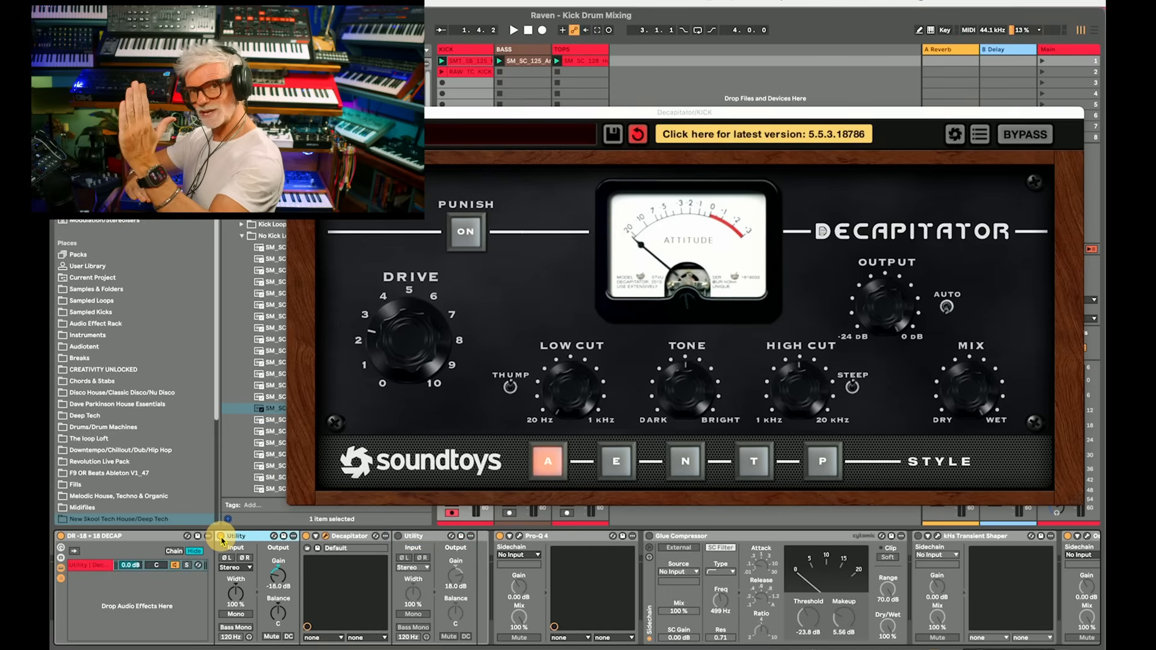
key("space")
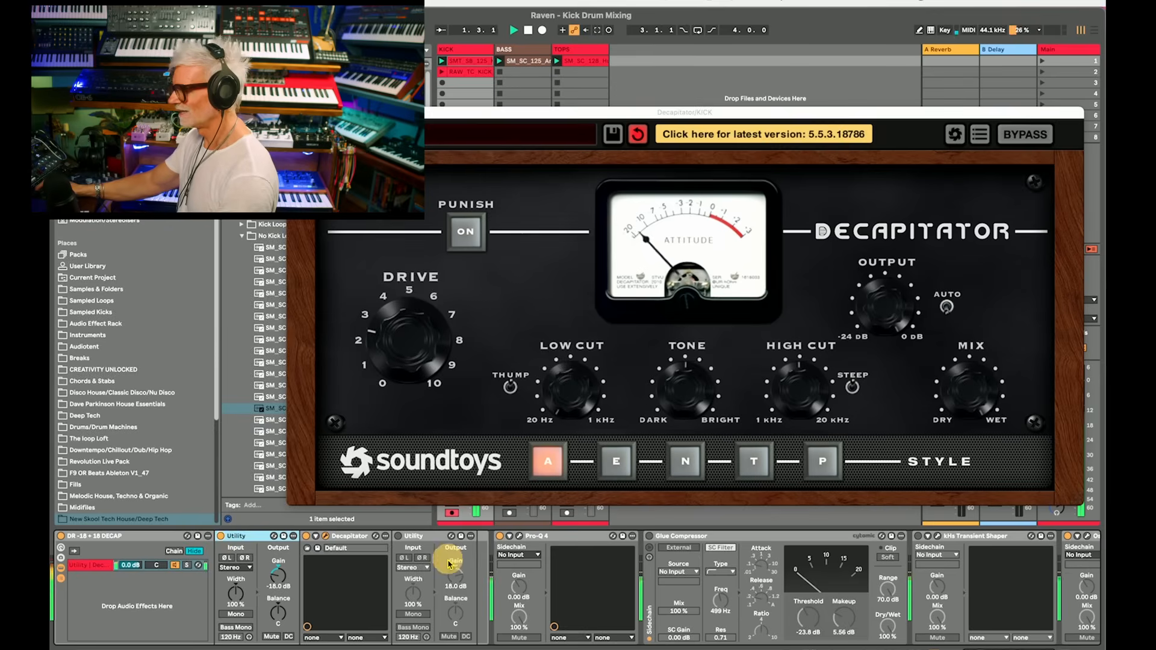
key("space")
Switch on the Utility after Decapitator with its 18 dB gain and play the kick through the complete rack
left_click(441, 538)
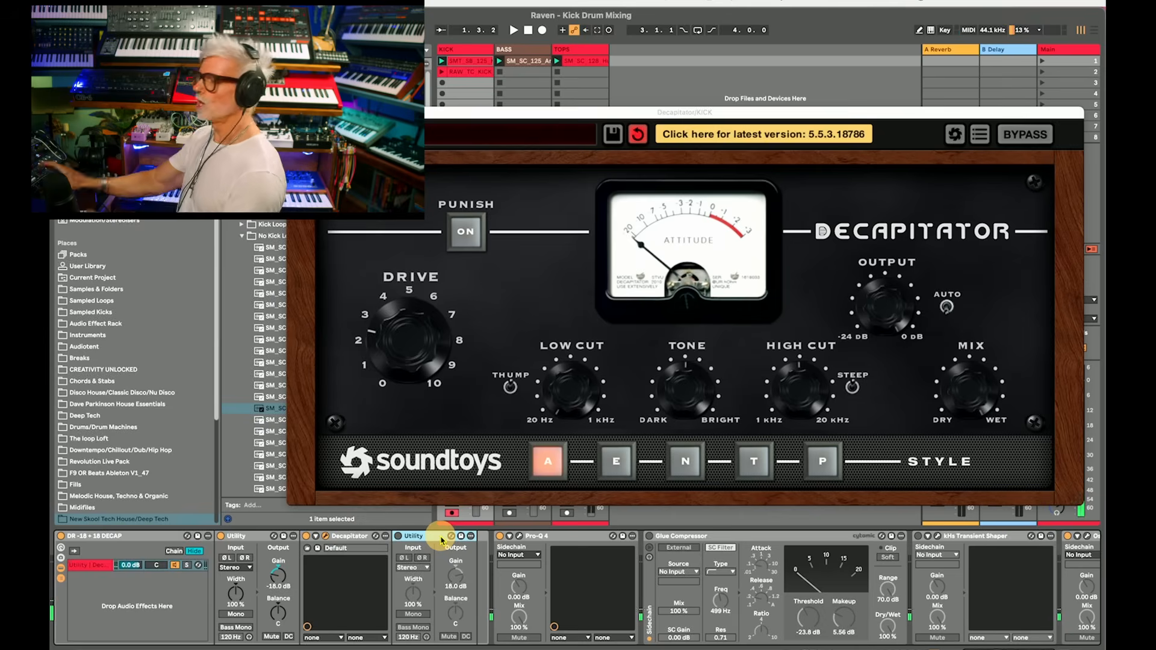
left_click(398, 537)
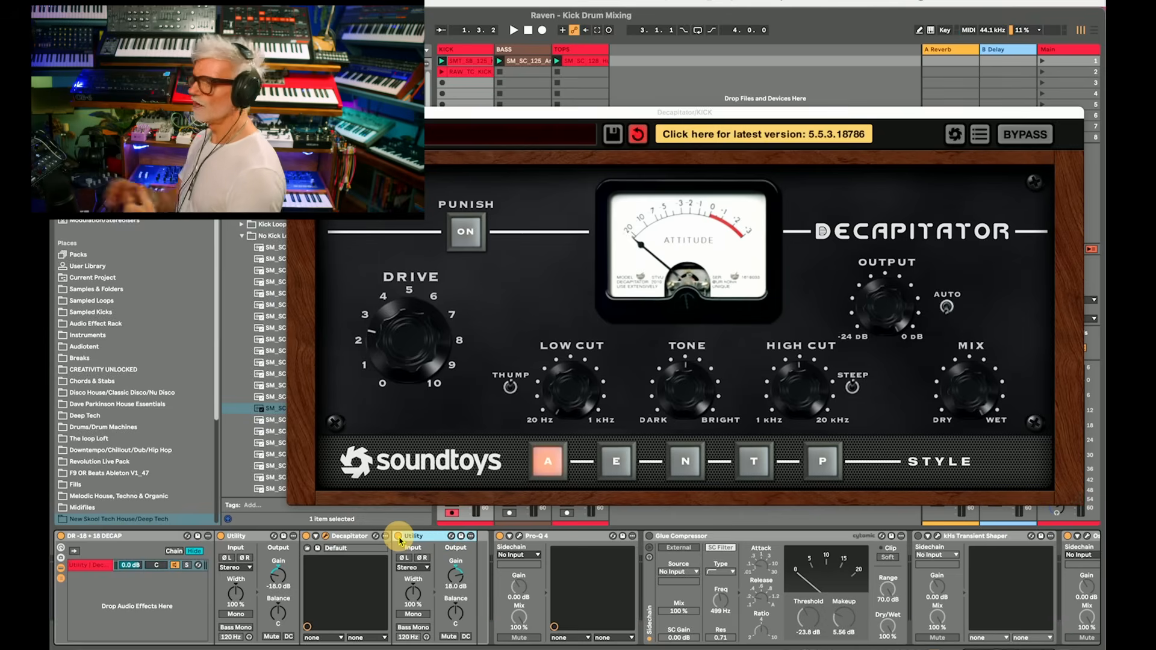
key("space")
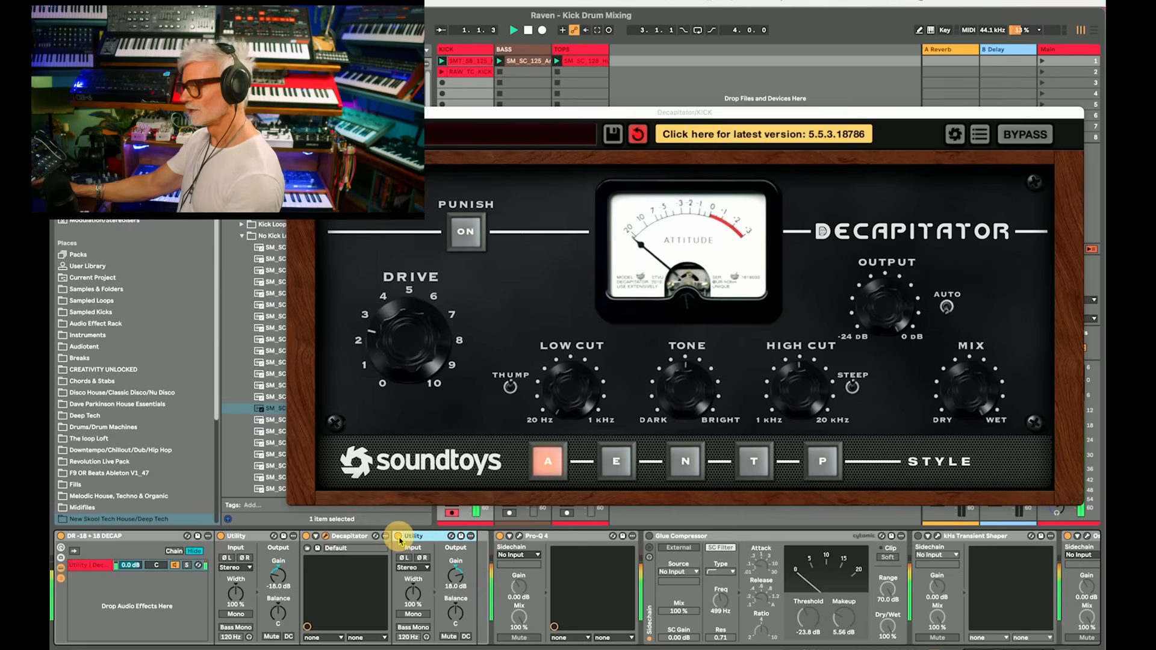
Raise Decapitator's Drive to about 5 and adjust its Output level while the kick plays
left_click(151, 537)
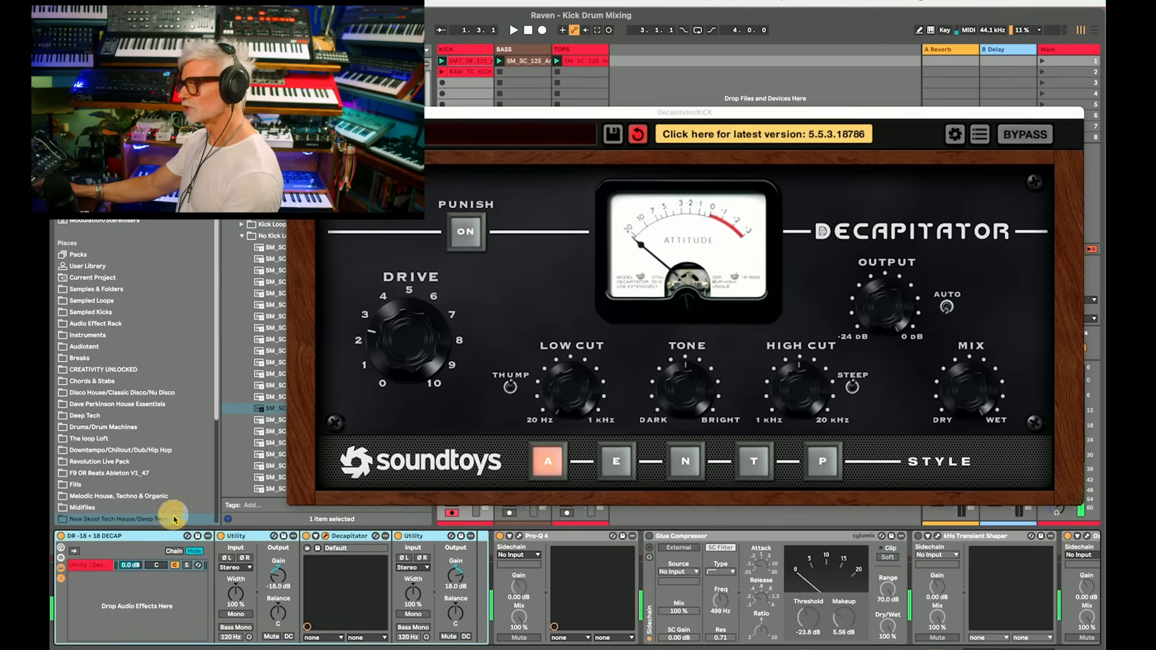
left_click_drag(392, 327, 400, 290)
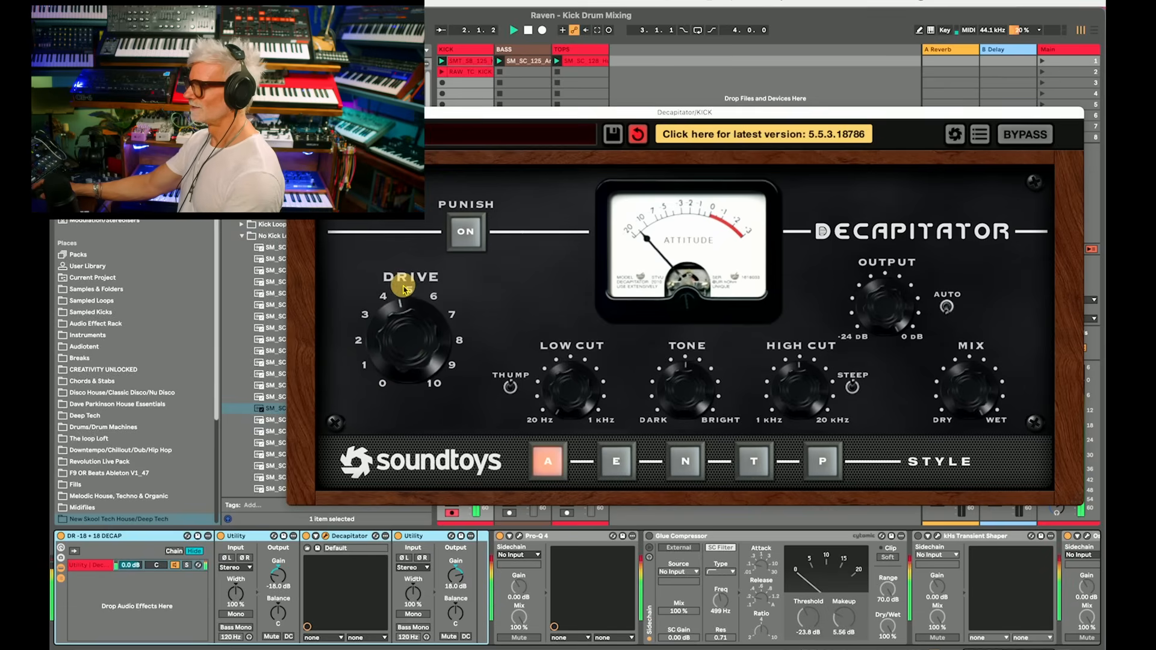
left_click_drag(888, 303, 878, 362)
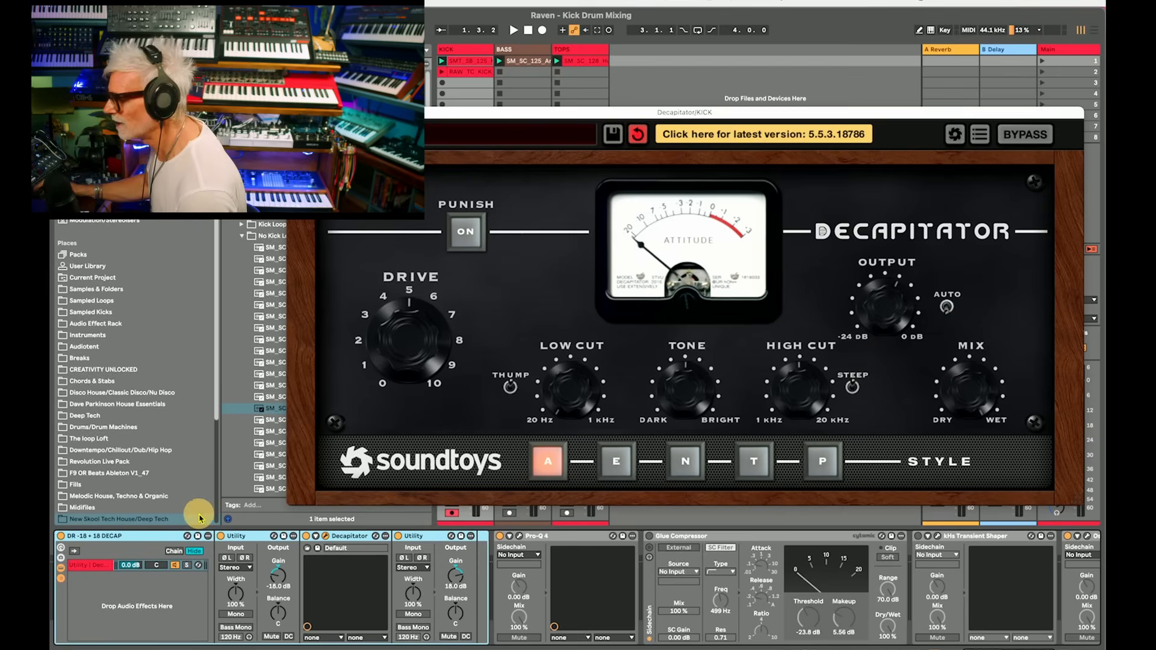
Select the DR -18 + 18 DECAP rack and close the Decapitator plugin window
left_click(152, 542)
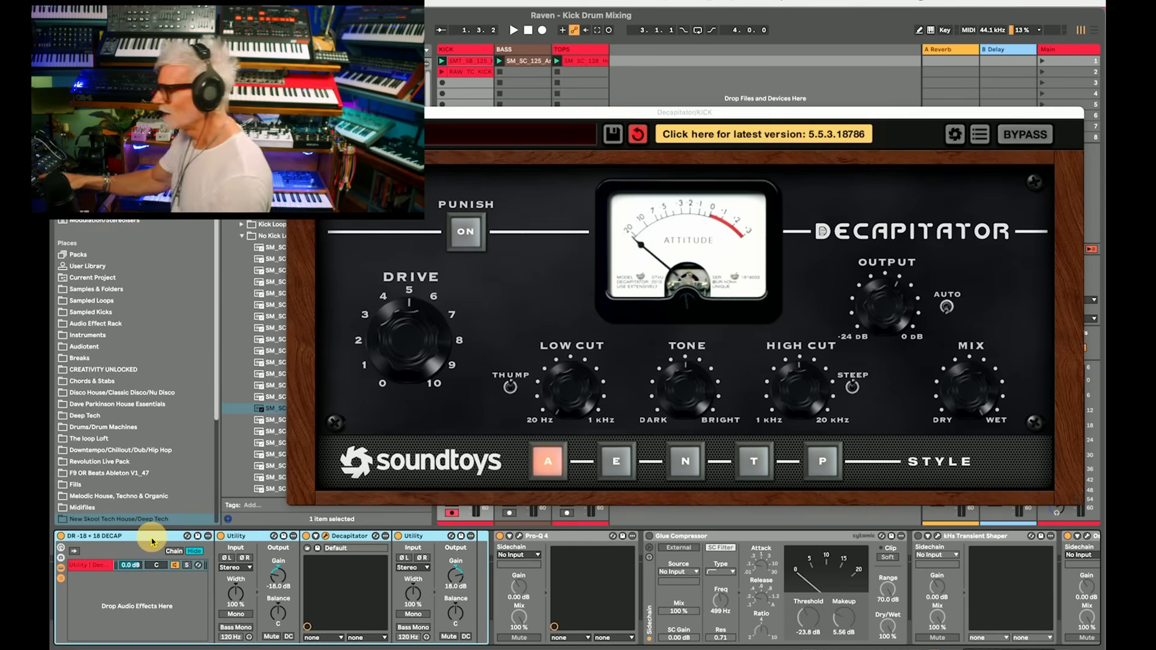
left_click_drag(361, 112, 365, 120)
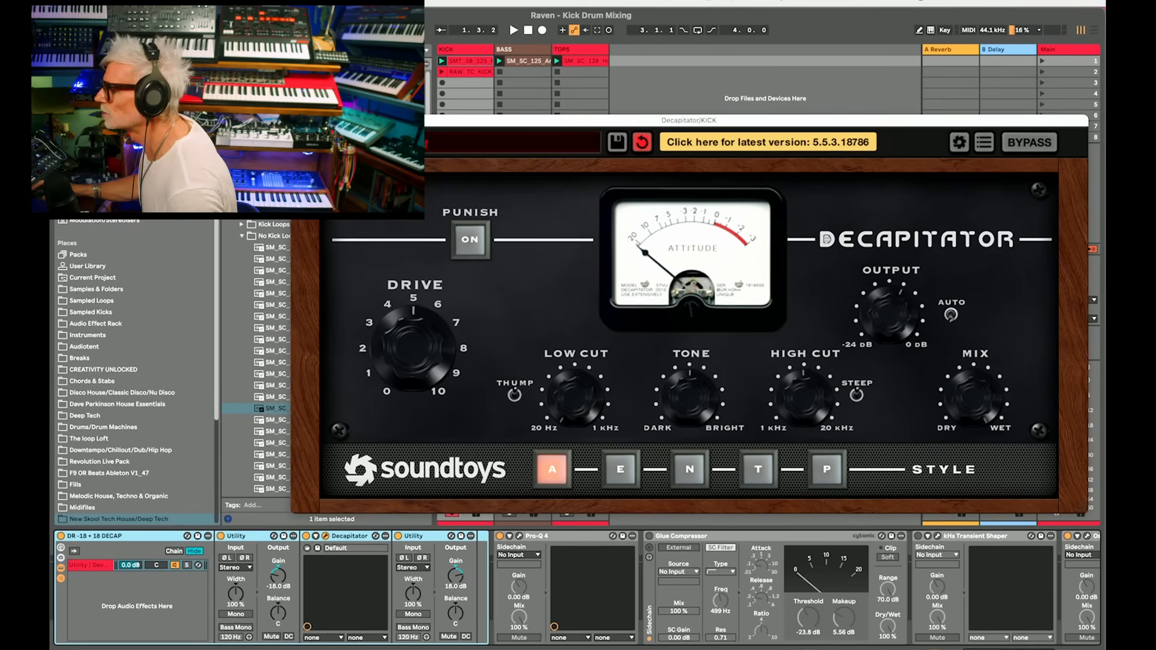
left_click(299, 121)
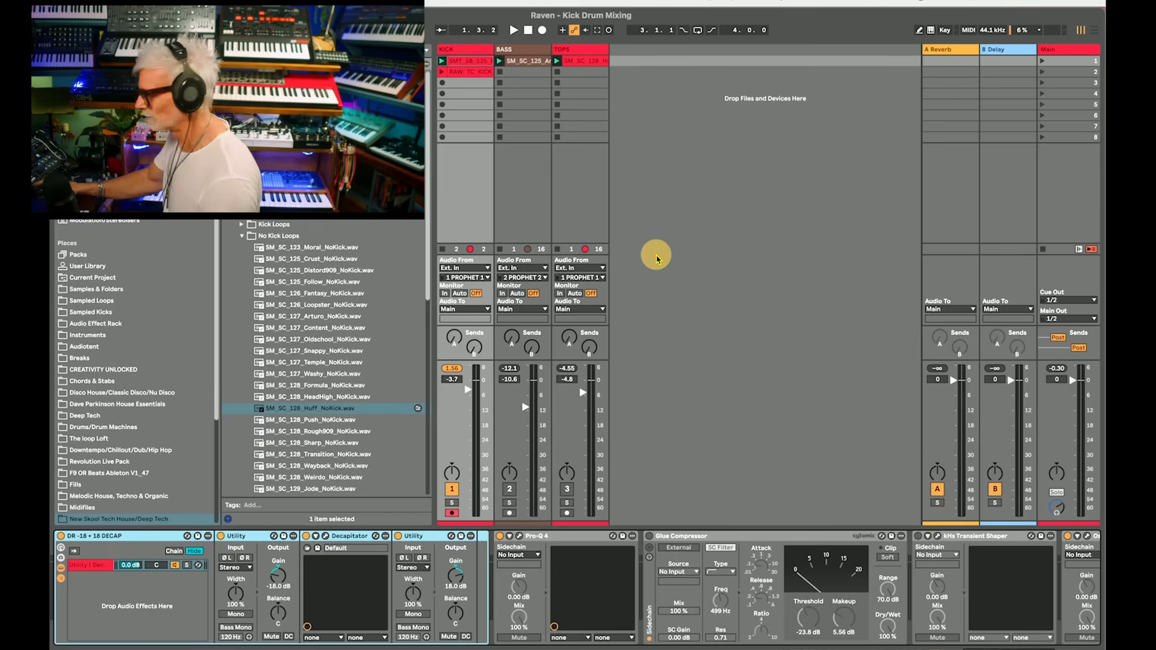
Sketch a level diagram over the screen with two axes, a circle above, two tick marks and two wavy horizontal lines, and clear it
key("ctrl+Tab")
mouse_move(644, 195)
left_mouse_down()
mouse_move(627, 379)
mouse_move(1027, 392)
left_mouse_up()
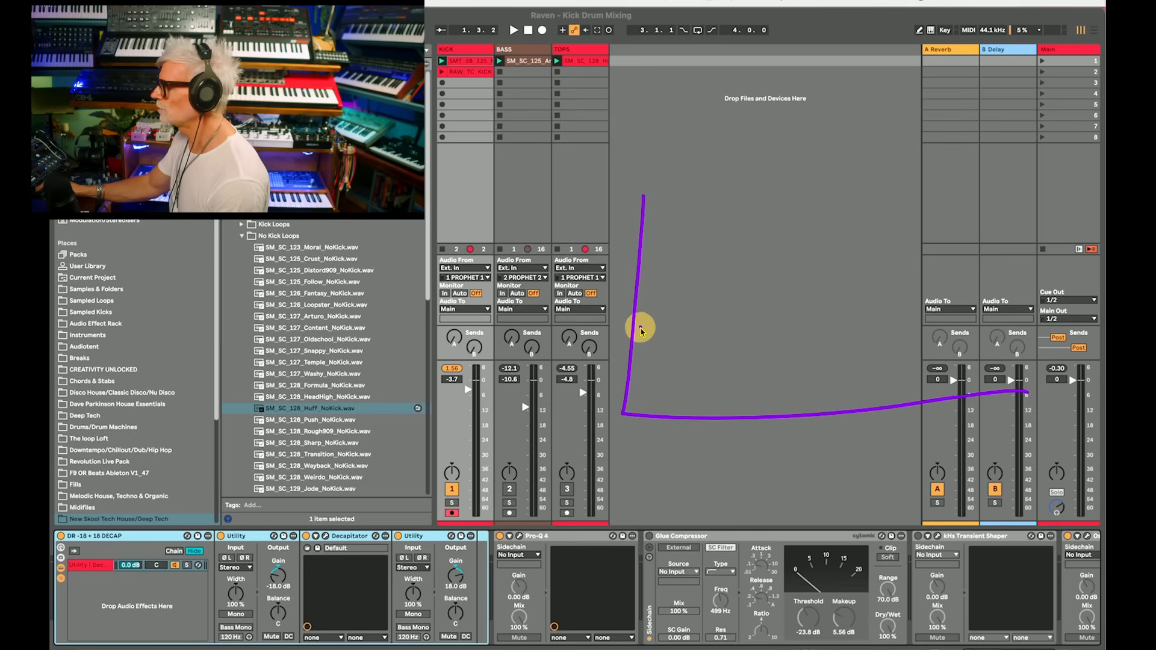
mouse_move(653, 186)
left_mouse_down()
mouse_move(641, 175)
mouse_move(627, 186)
mouse_move(640, 201)
left_mouse_up()
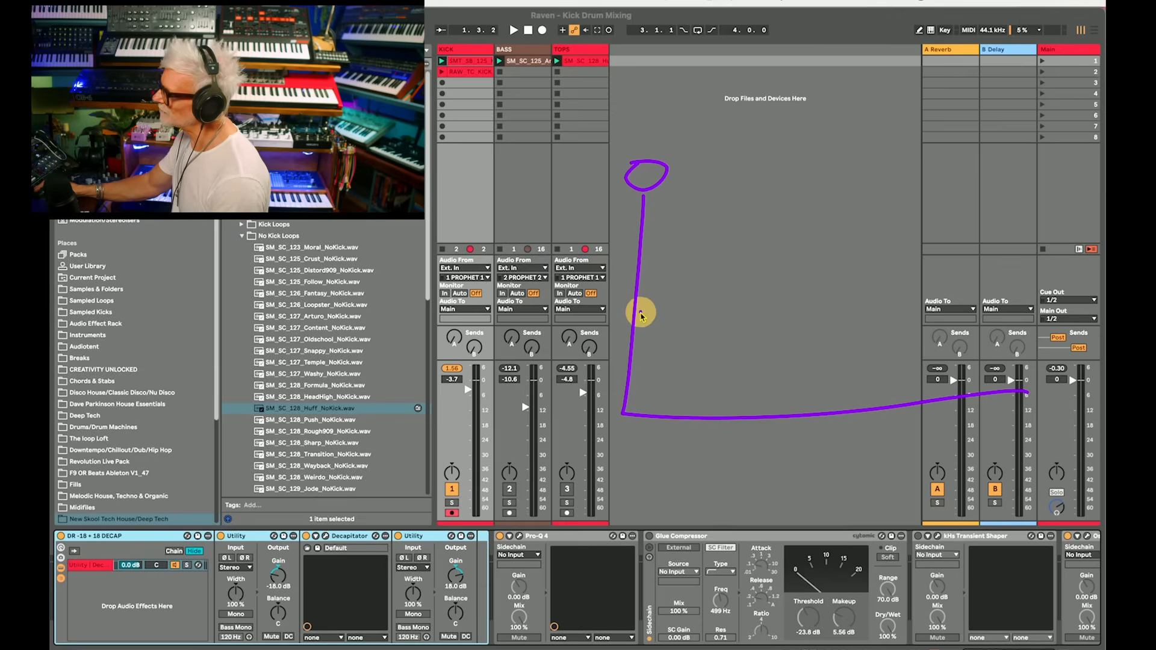
left_click_drag(642, 312, 696, 308)
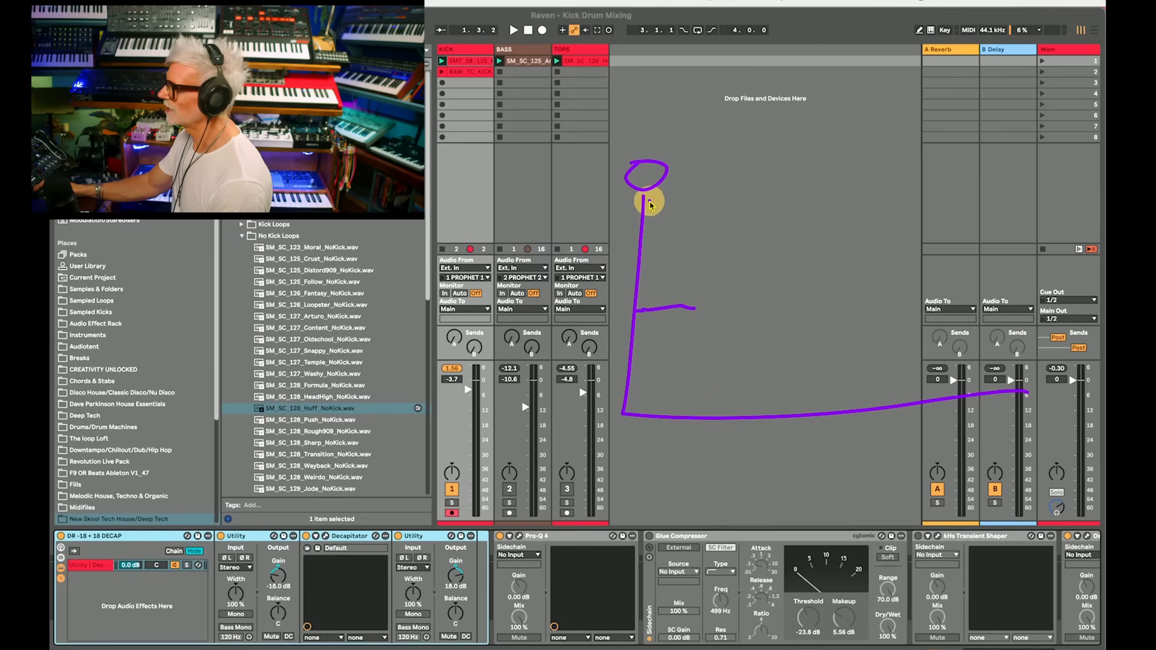
left_click_drag(646, 200, 682, 199)
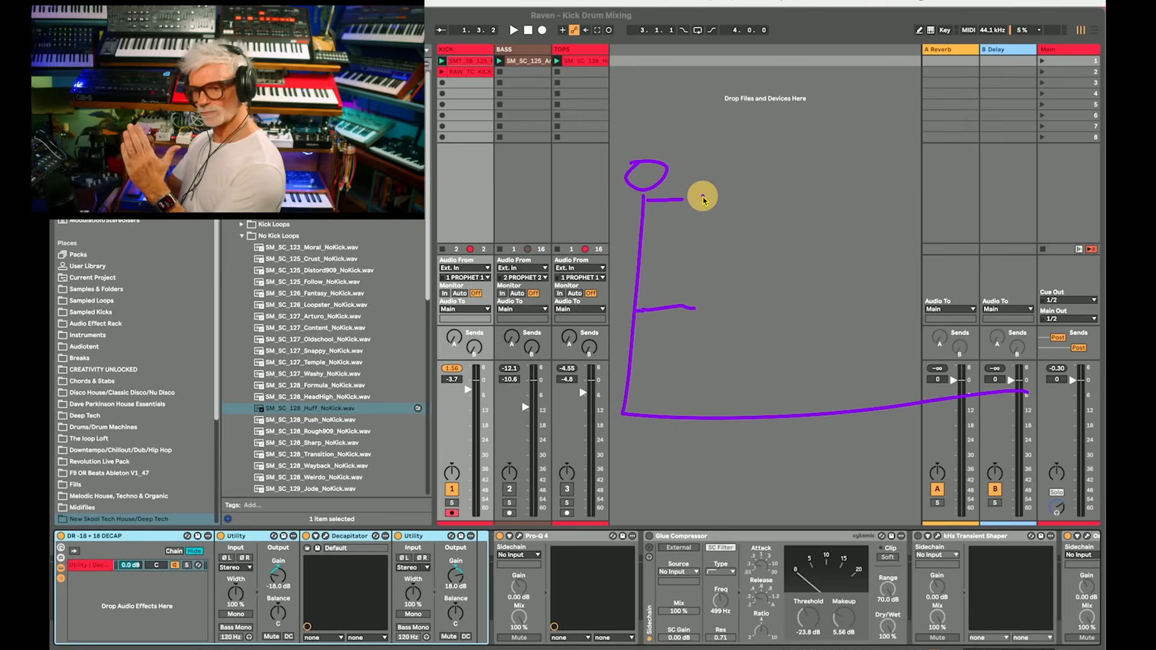
left_click_drag(639, 311, 1012, 306)
left_click_drag(645, 200, 1027, 194)
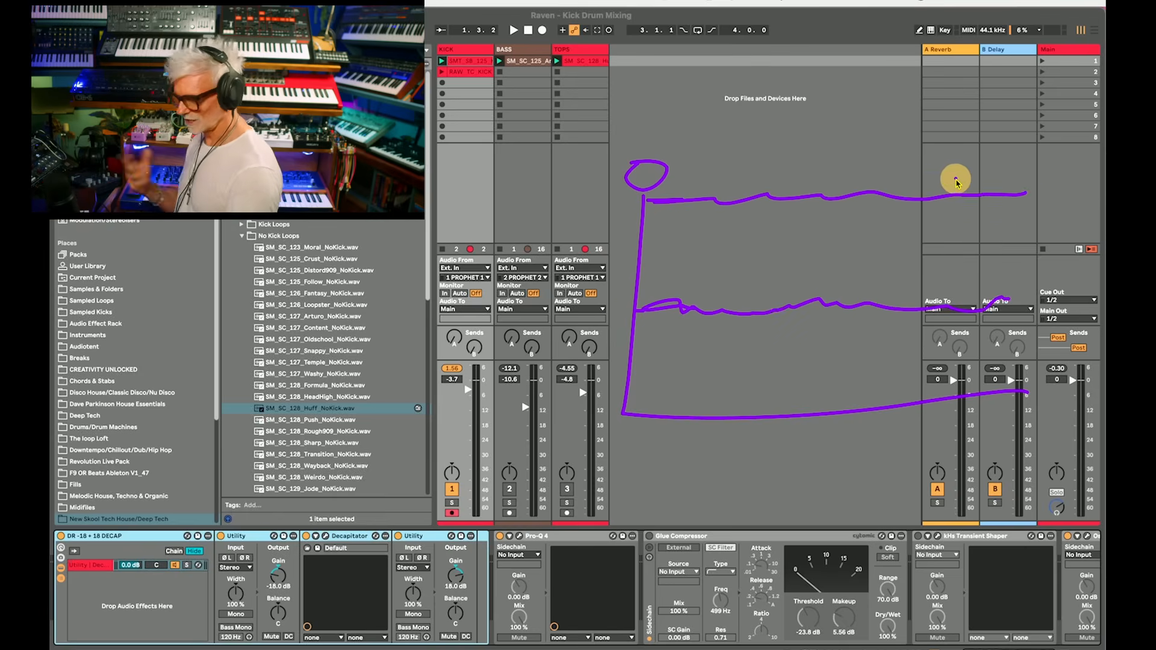
key("Escape")
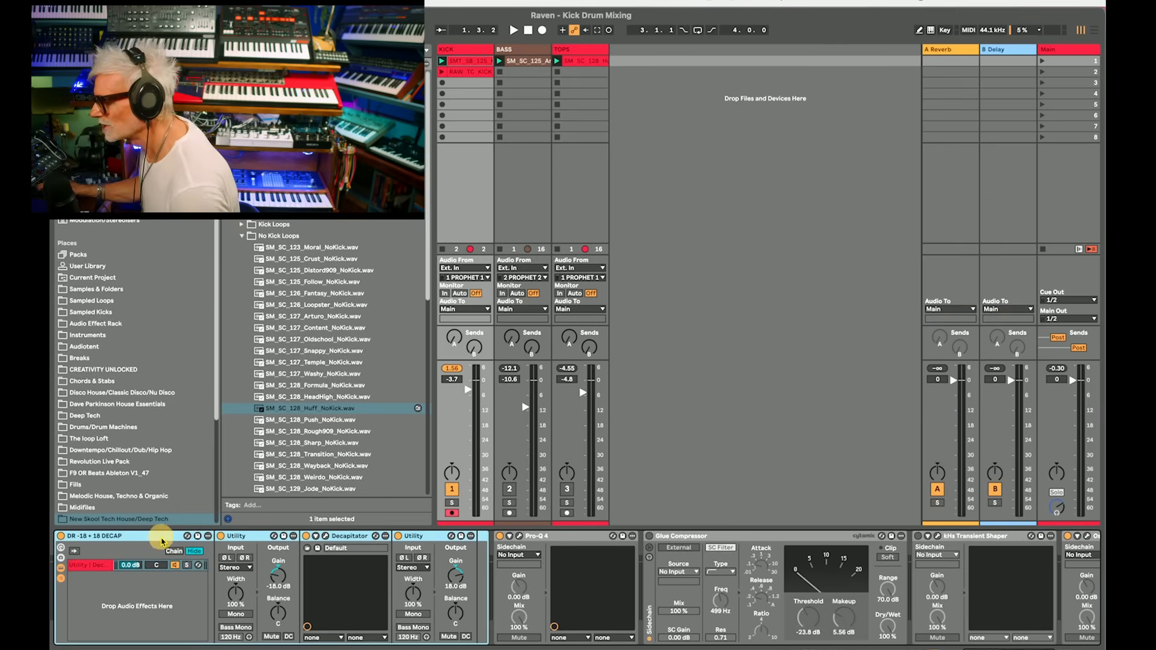
Select the Decapitator device inside the rack, open its plugin window and shift the window slightly lower
left_click(356, 541)
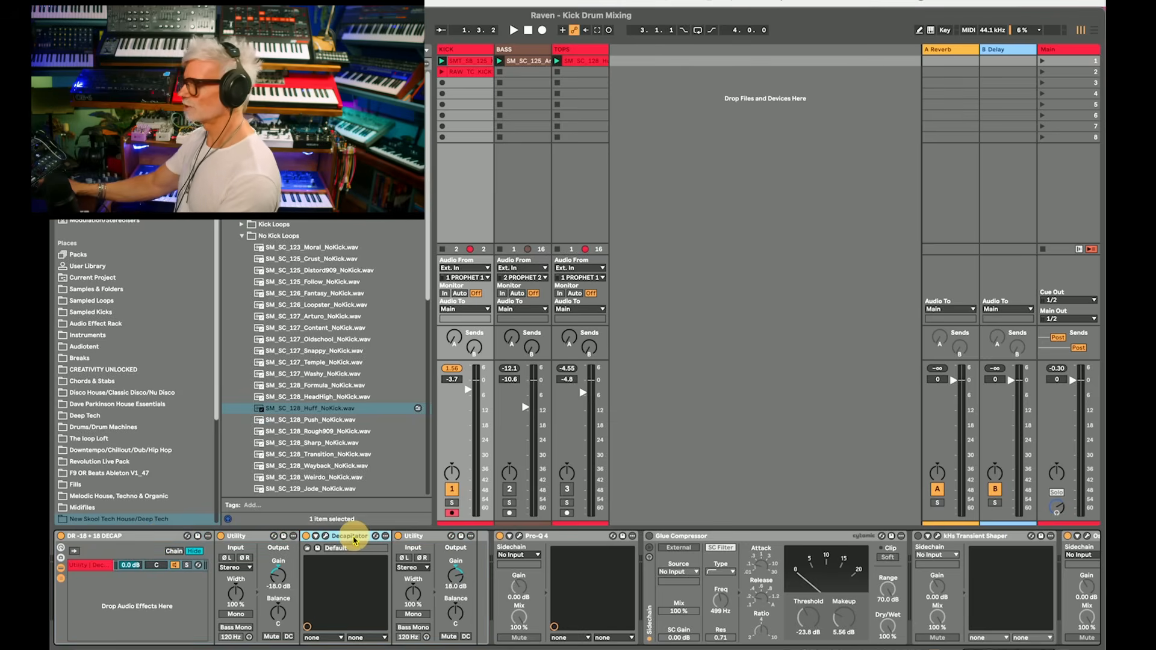
left_click(326, 536)
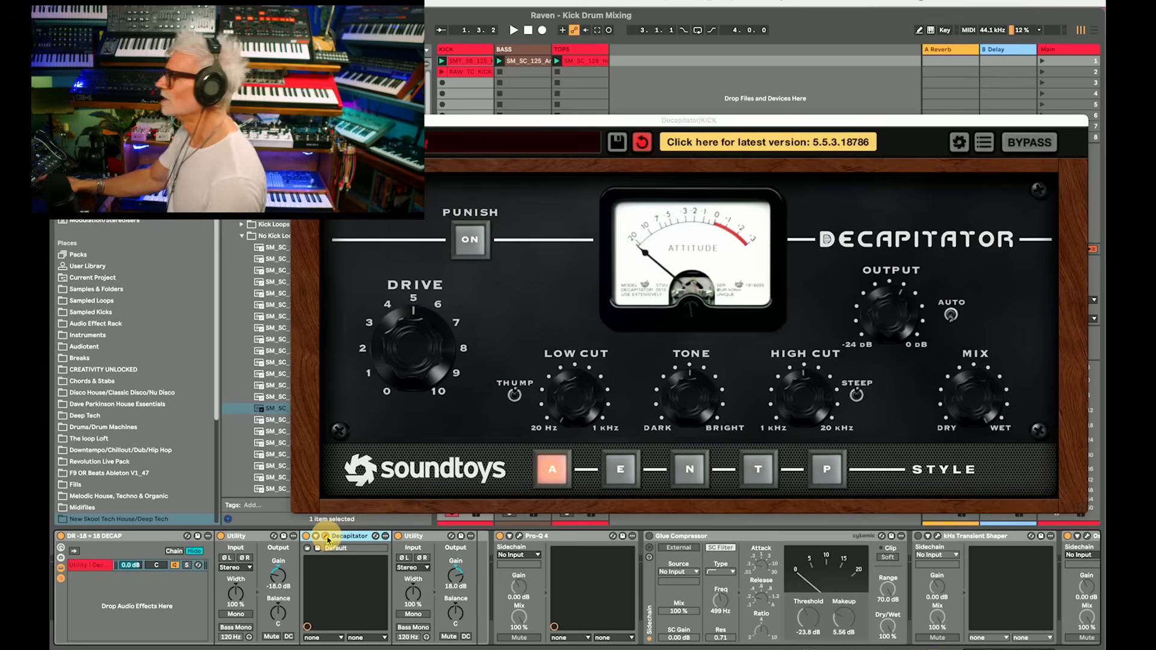
left_click_drag(689, 120, 697, 139)
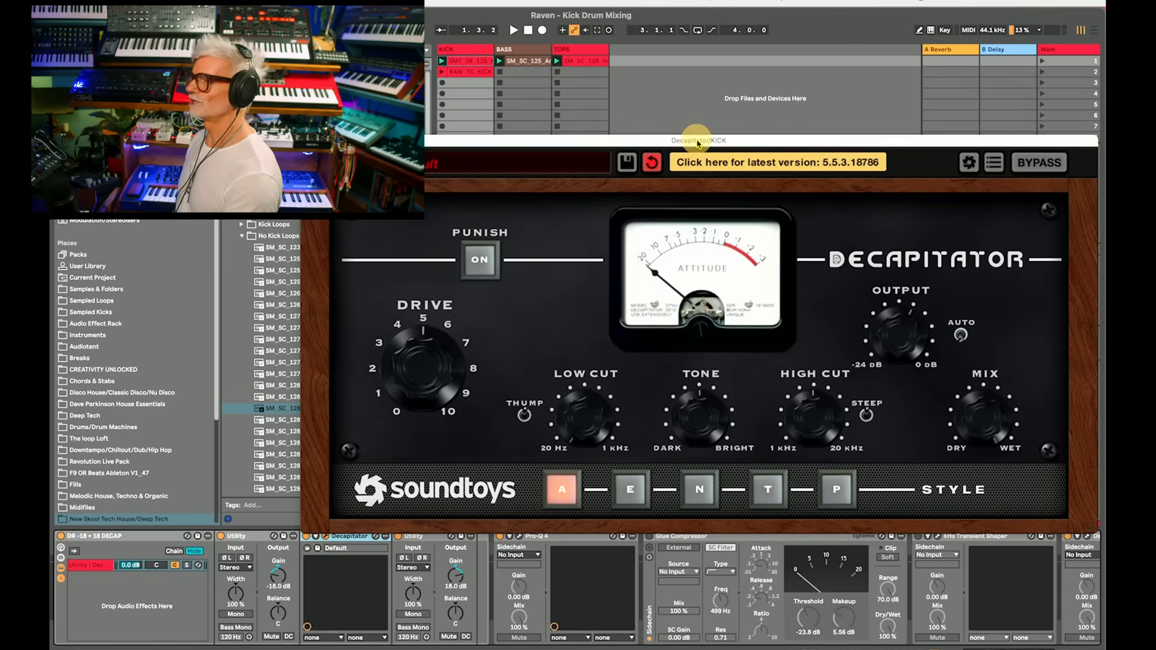
key("ctrl+a")
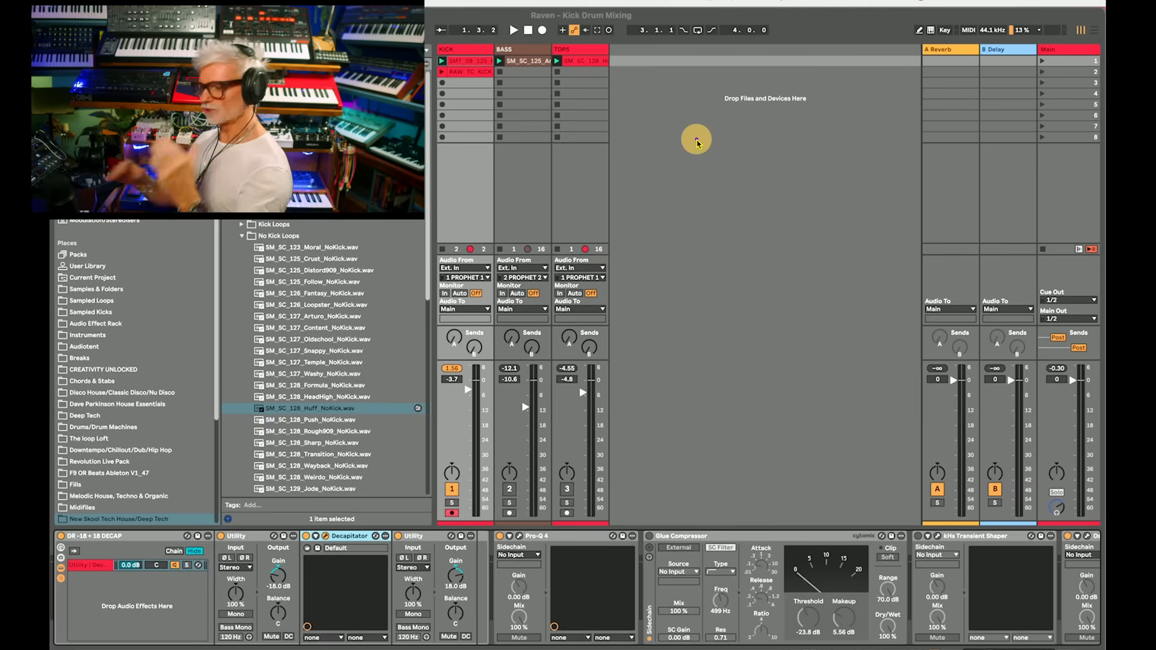
left_click(697, 143)
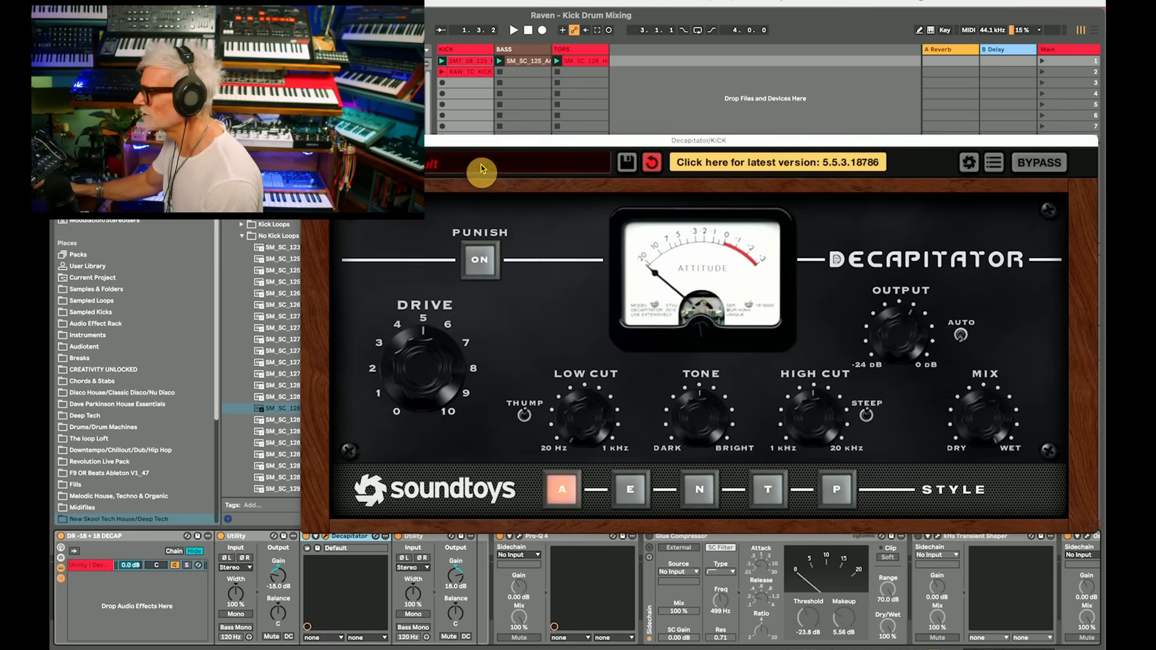
With the Brush Tool, sketch two axes, a decaying kick envelope and a horizontal ceiling line across its peak
key("alt+Tab")
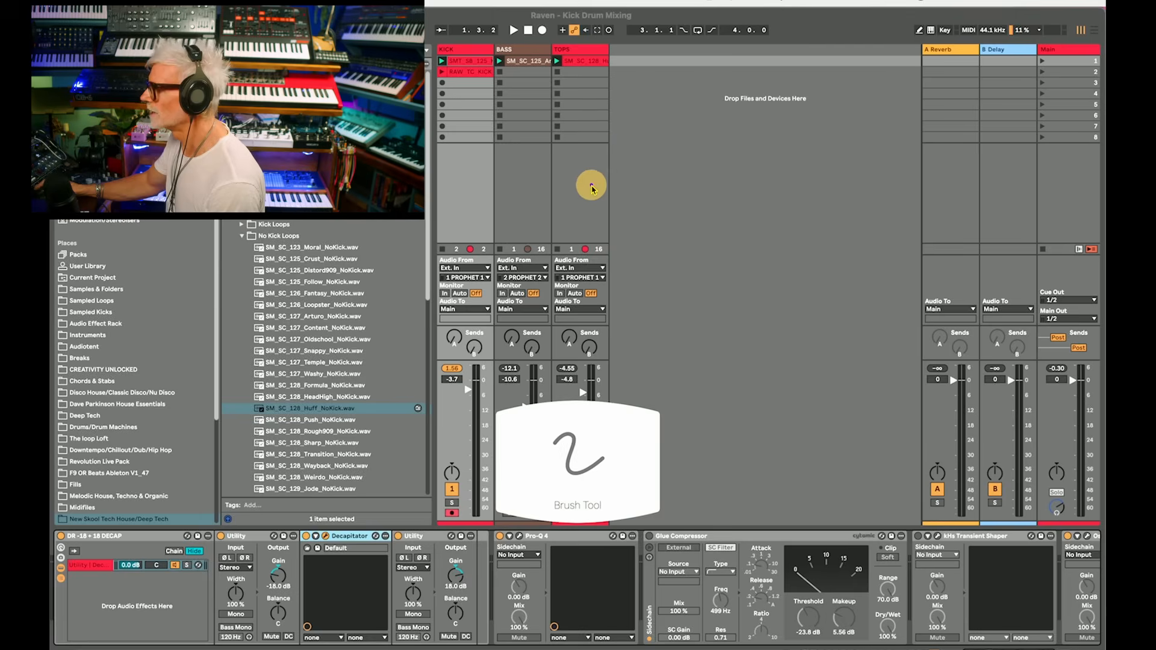
mouse_move(589, 211)
left_mouse_down()
mouse_move(596, 448)
mouse_move(1105, 437)
left_mouse_up()
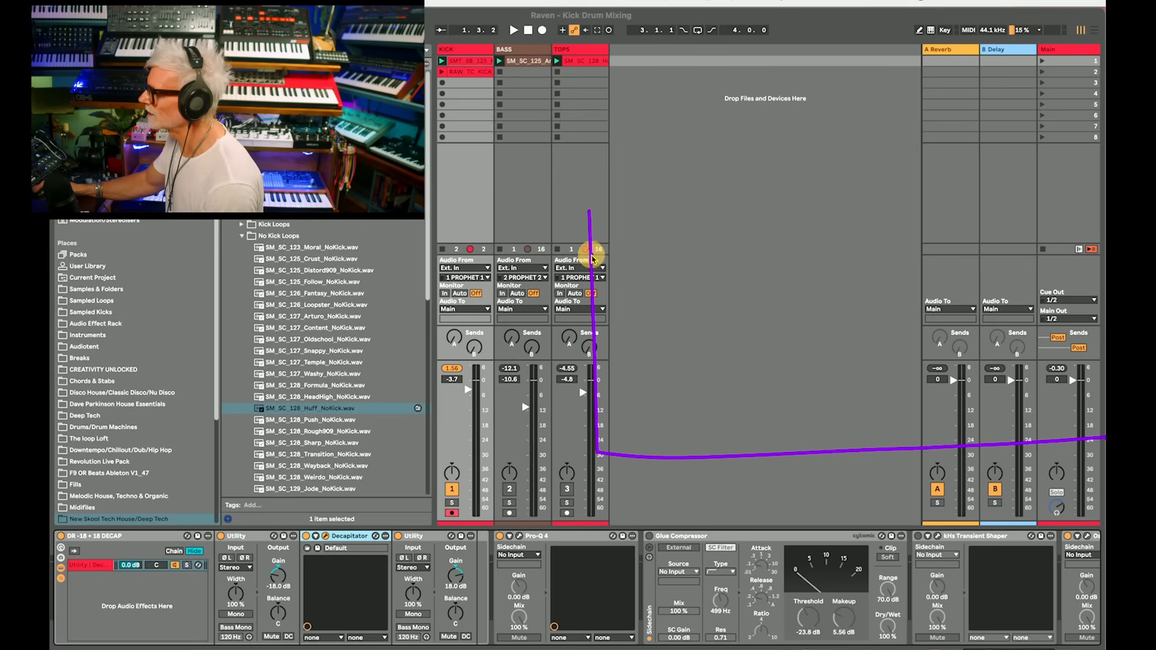
mouse_move(592, 258)
left_mouse_down()
mouse_move(715, 277)
mouse_move(1070, 464)
left_mouse_up()
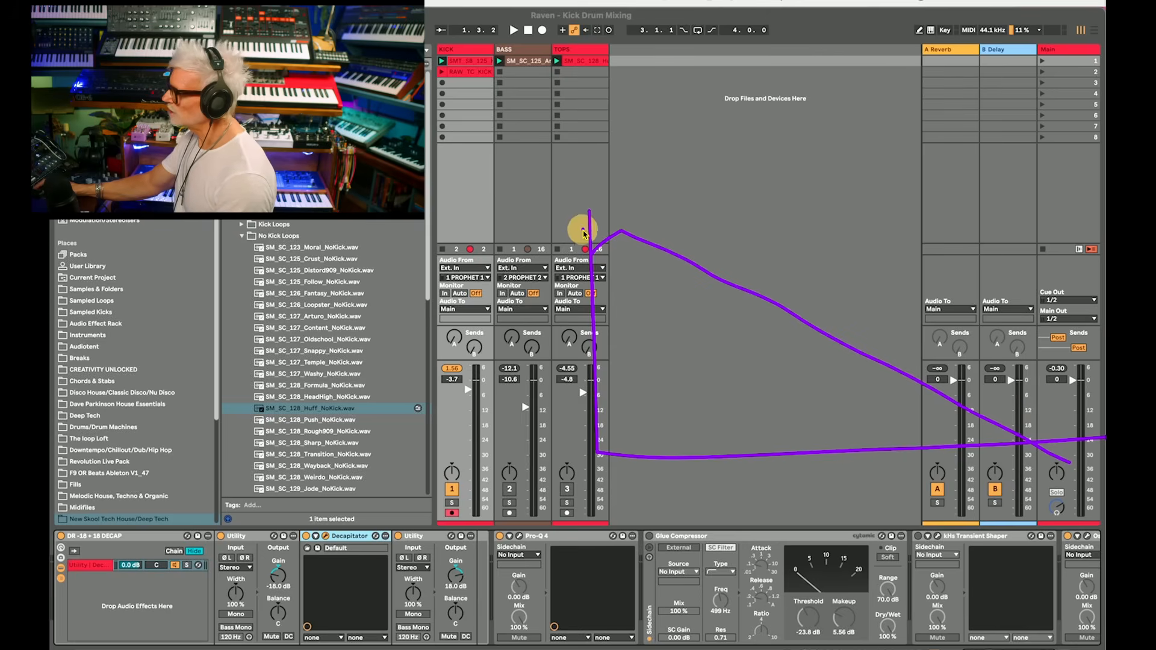
left_click_drag(560, 228, 1106, 211)
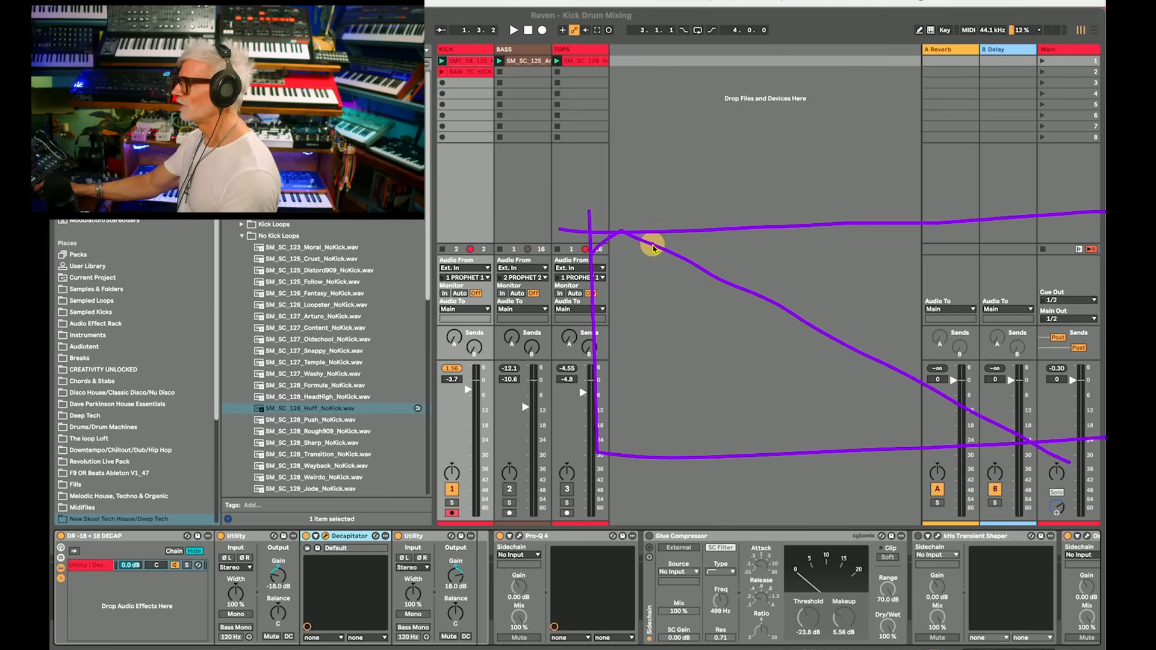
Fill the area above the sketched kick decay with zigzag strokes to illustrate added saturation, and clear the whole drawing
mouse_move(654, 248)
left_mouse_down()
mouse_move(764, 252)
mouse_move(777, 269)
mouse_move(816, 277)
mouse_move(849, 268)
mouse_move(885, 280)
mouse_move(912, 308)
mouse_move(962, 313)
mouse_move(983, 295)
mouse_move(1105, 452)
left_mouse_up()
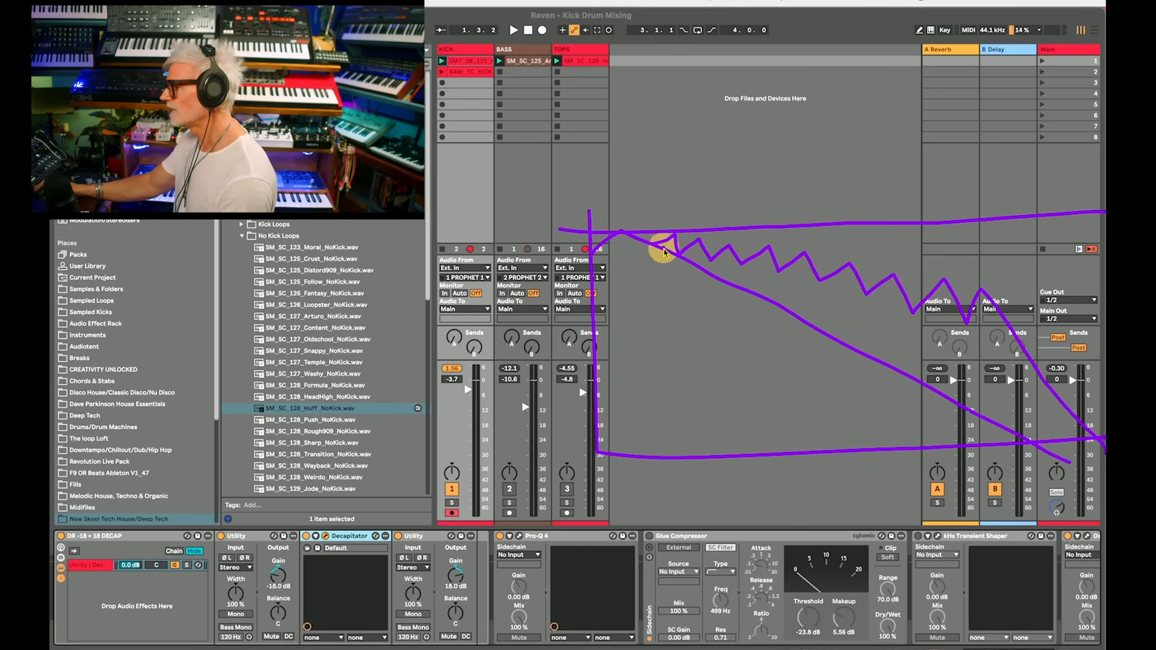
mouse_move(661, 248)
left_mouse_down()
mouse_move(697, 241)
mouse_move(700, 264)
mouse_move(771, 266)
mouse_move(863, 348)
mouse_move(942, 344)
mouse_move(1057, 420)
left_mouse_up()
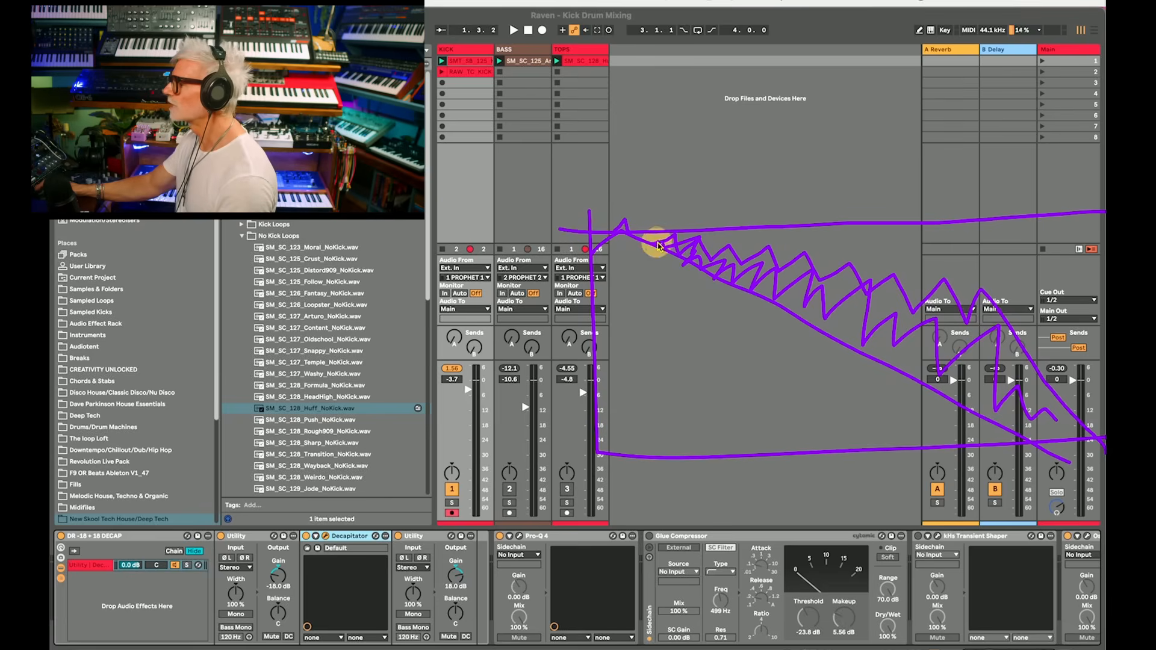
mouse_move(697, 258)
left_mouse_down()
mouse_move(879, 298)
mouse_move(939, 356)
mouse_move(1012, 386)
mouse_move(1060, 432)
left_mouse_up()
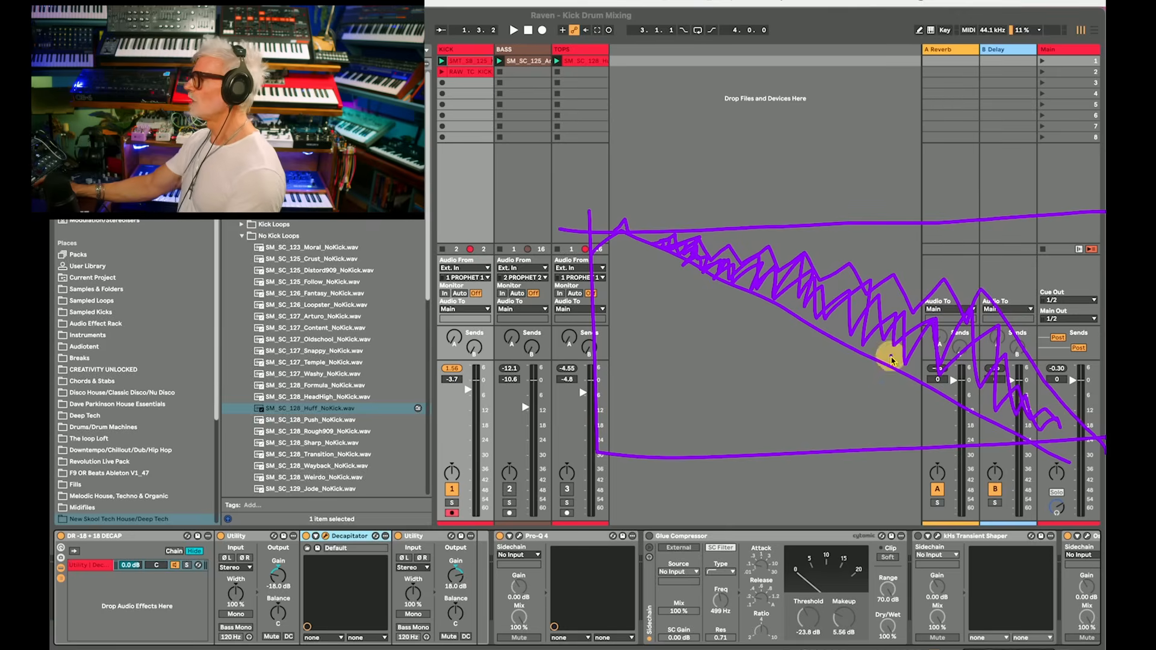
mouse_move(684, 263)
left_mouse_down()
mouse_move(680, 256)
mouse_move(759, 285)
left_mouse_up()
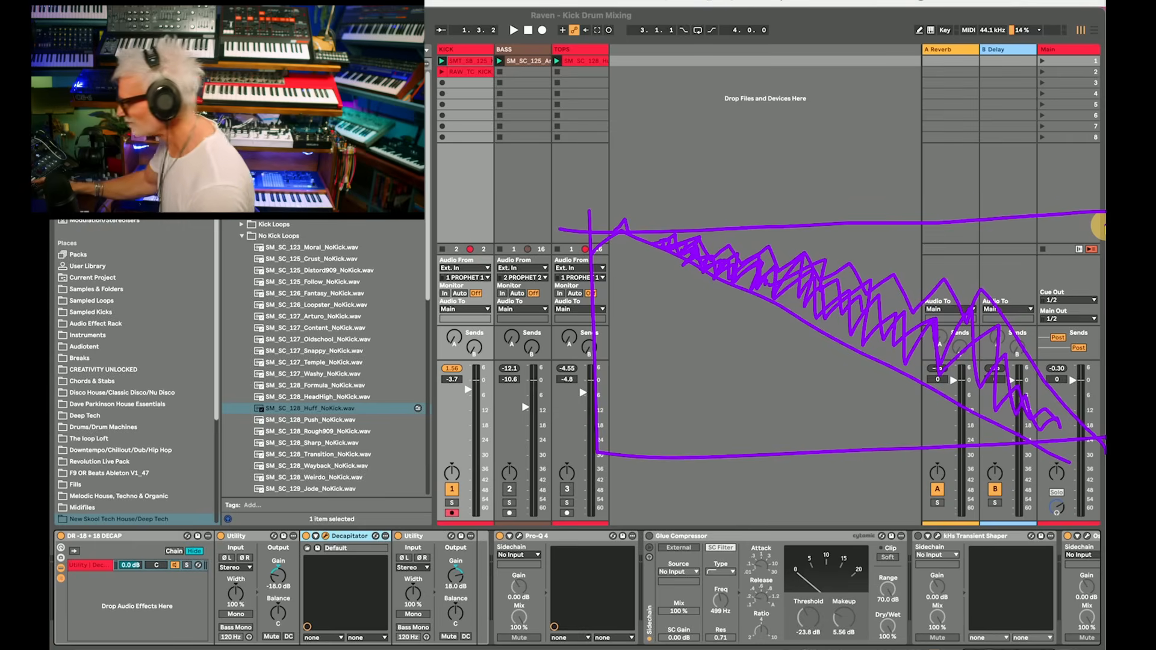
key("Escape")
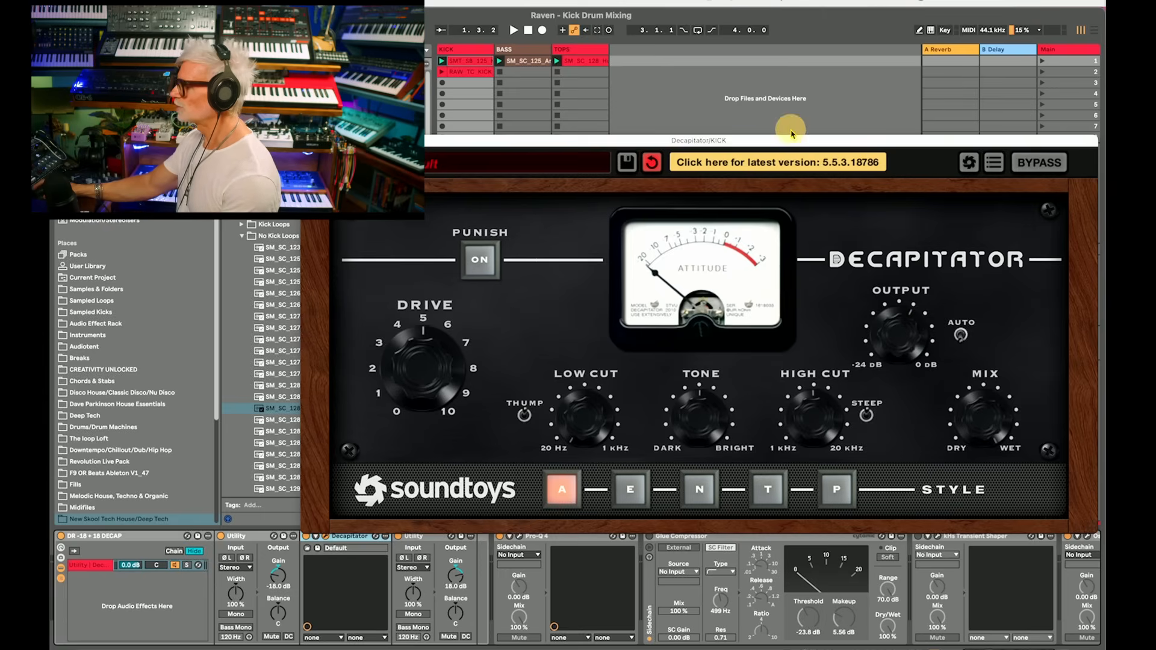
Open the Oszillos Mega Scope at the end of the kick's device chain and place its window beside the Decapitator's Drive
left_click_drag(793, 141, 739, 120)
scroll(957, 593, "right", 5)
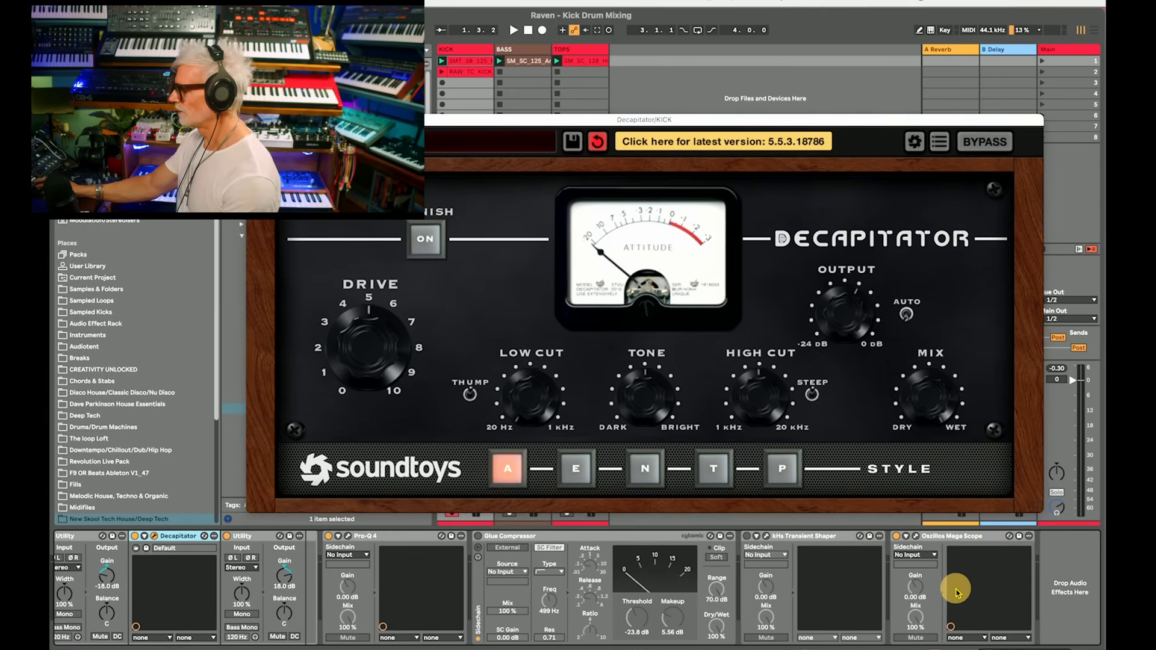
left_click(915, 536)
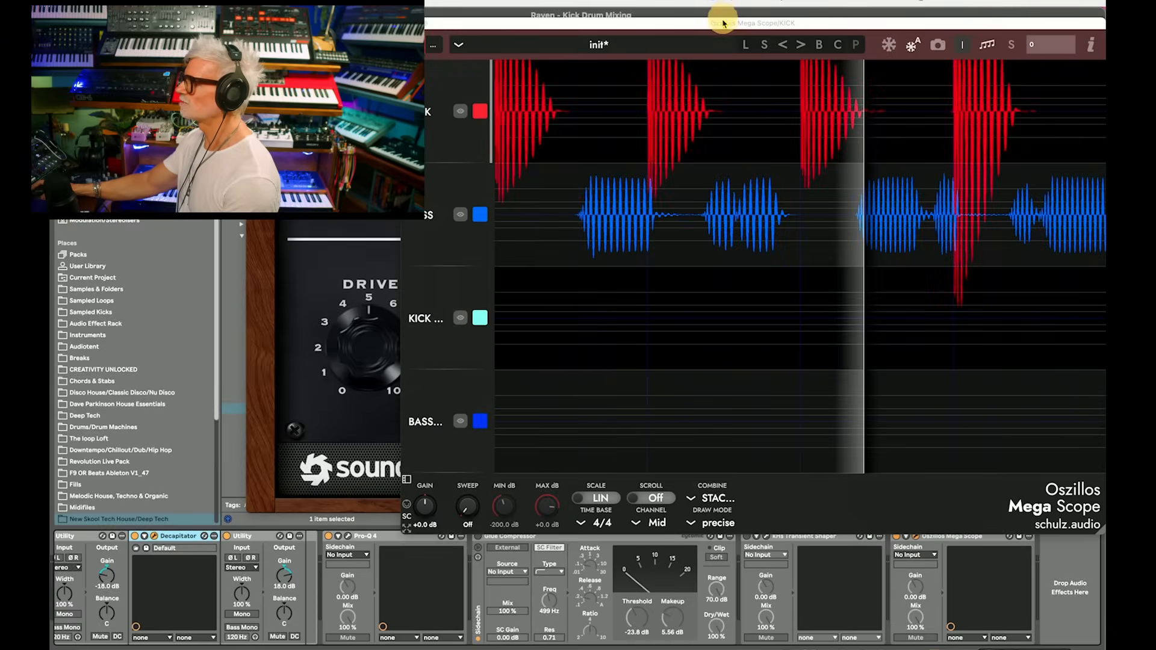
left_click_drag(723, 22, 680, 110)
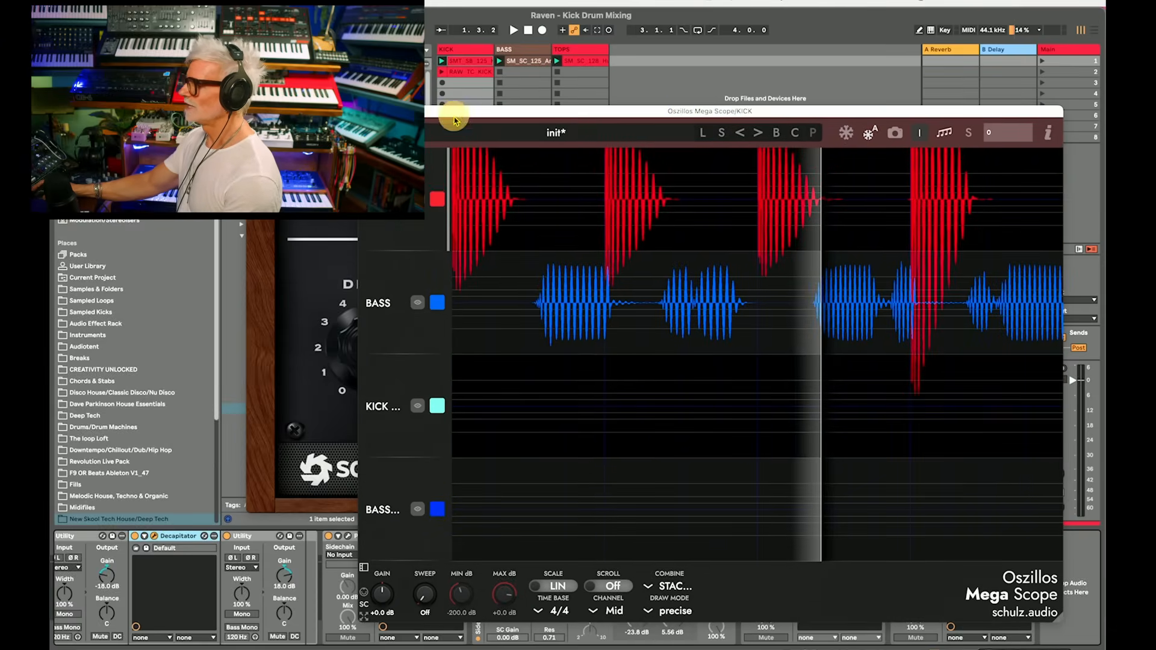
left_click_drag(454, 121, 542, 119)
Play the kick briefly into the scope with the DR -18 + 18 DECAP rack switched off, and switch the rack back on
scroll(181, 607, "left", 5)
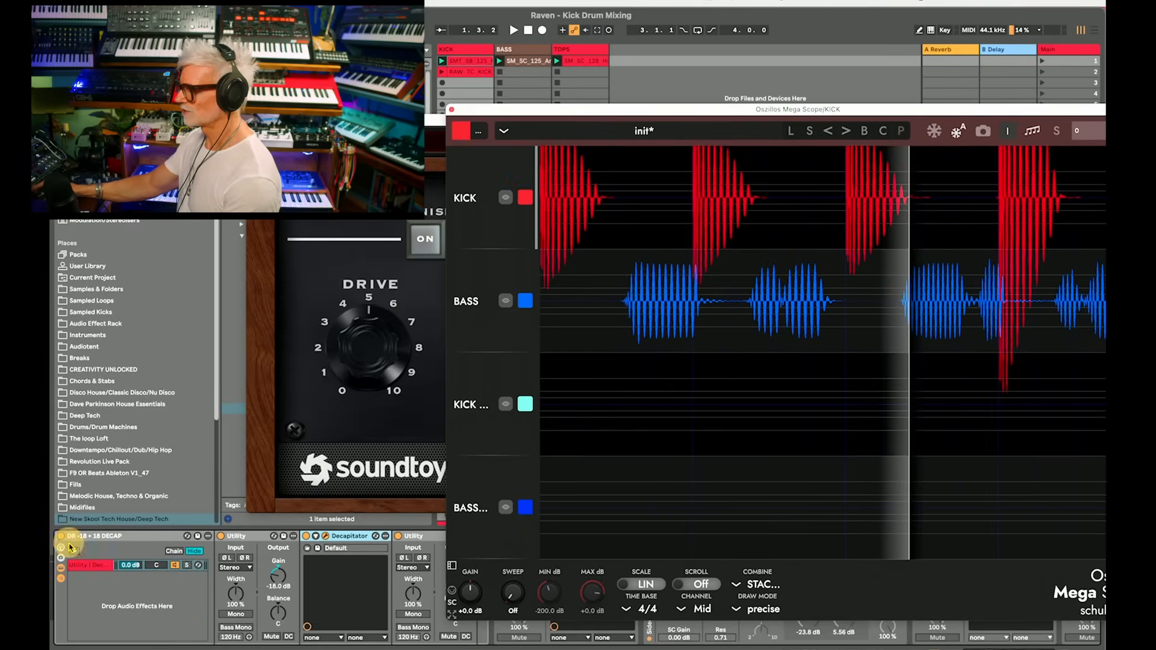
key("space")
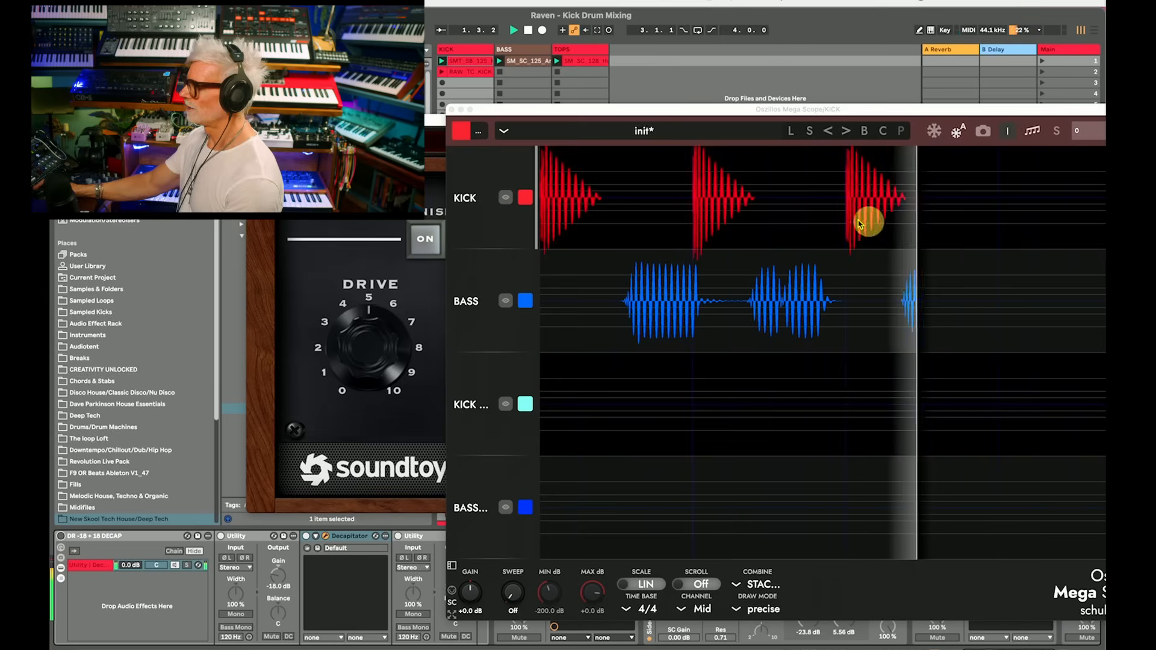
key("space")
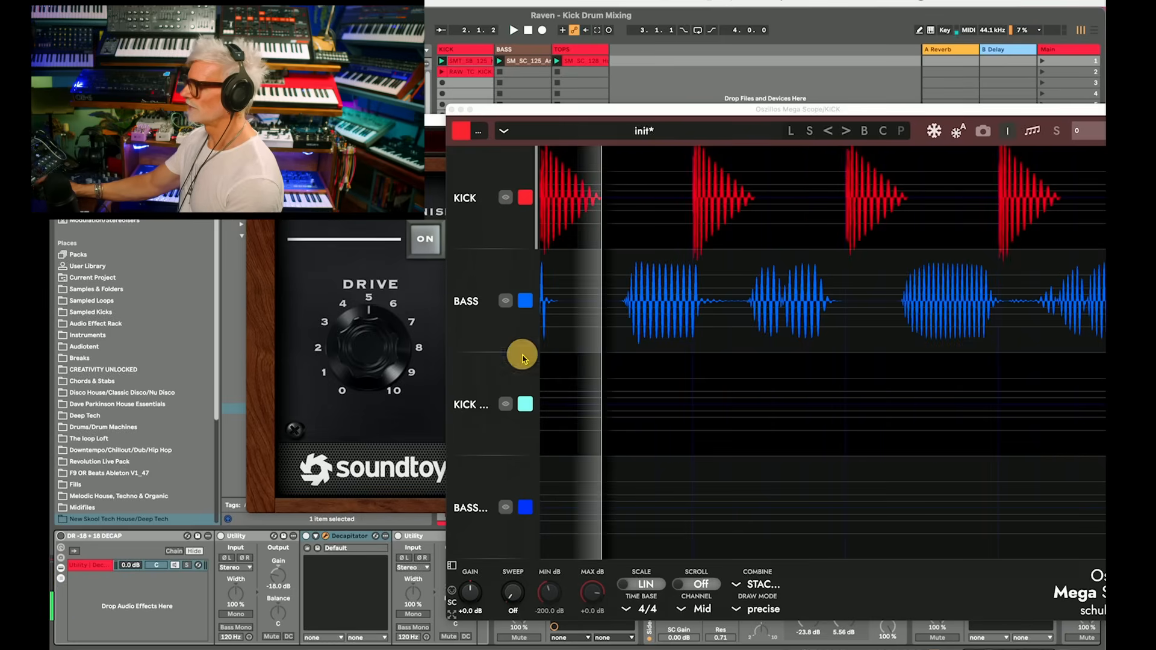
left_click(61, 537)
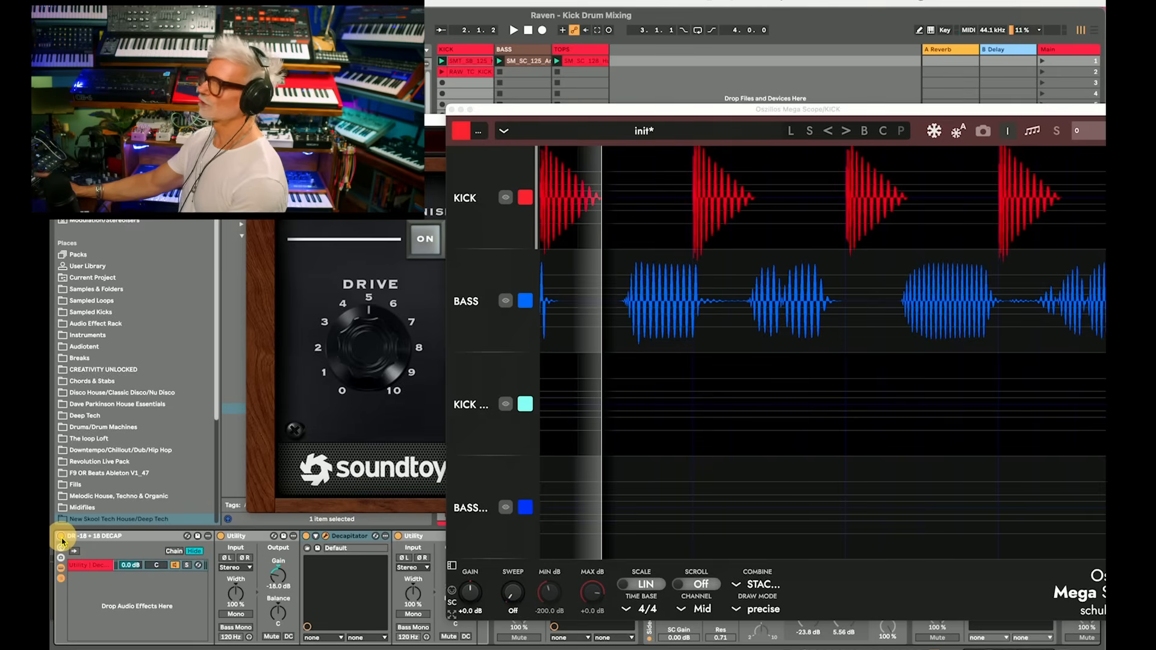
Place the Decapitator window below the scope's kick trace and adjust its Drive around 5 while the kick plays
left_click(349, 248)
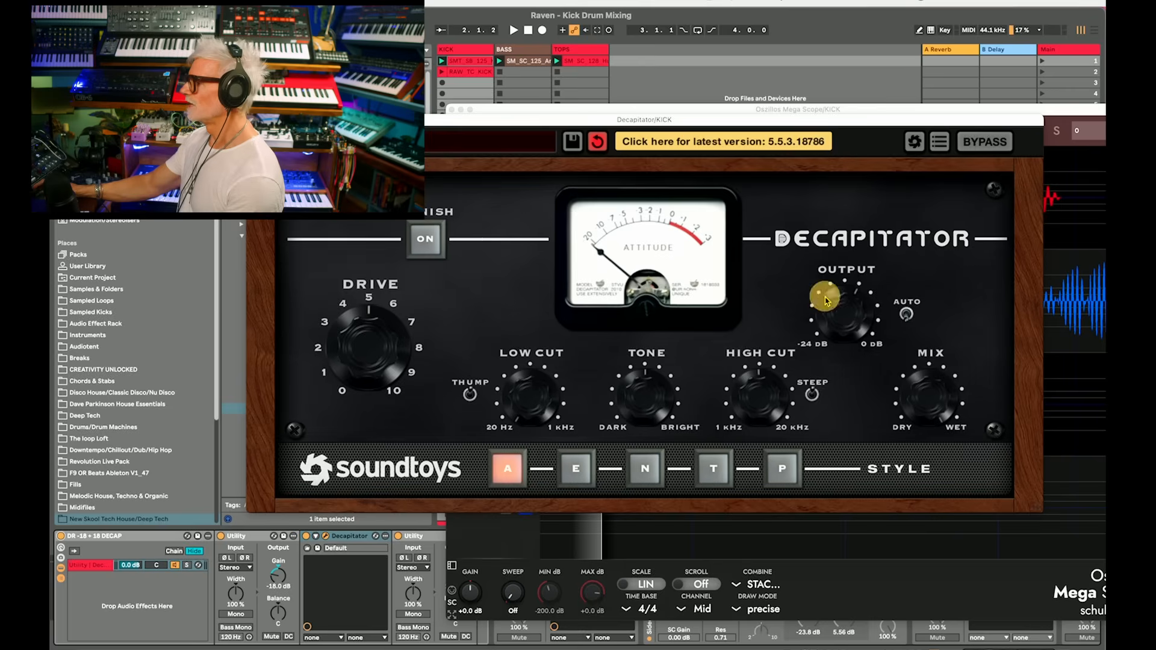
left_click_drag(769, 124, 832, 266)
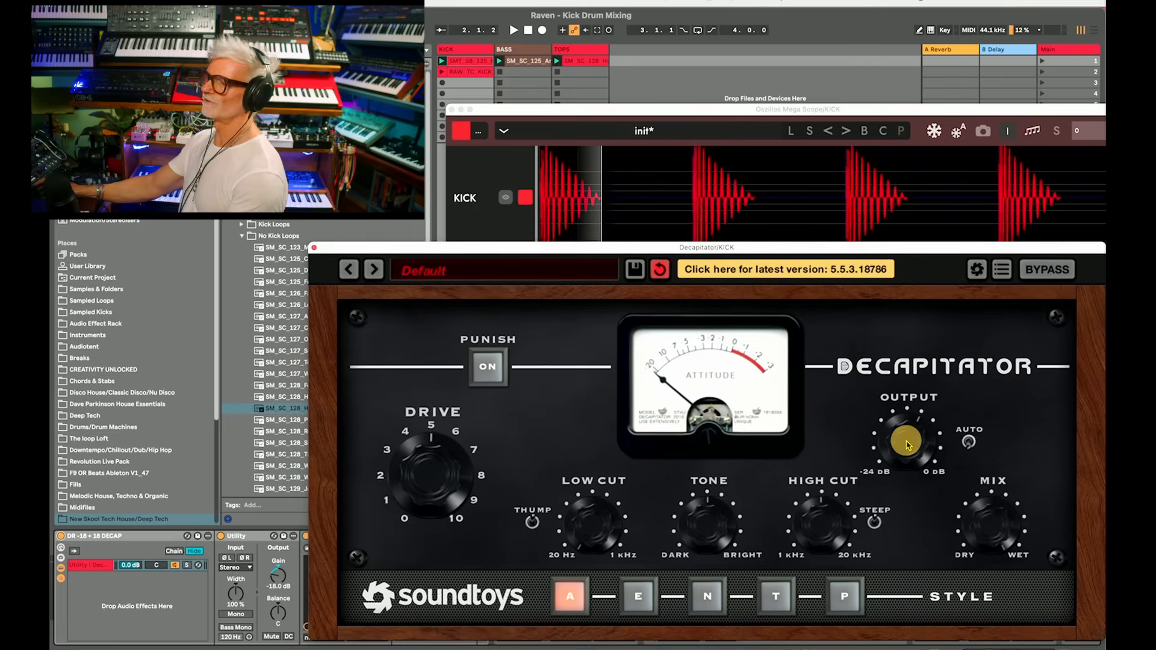
key("space")
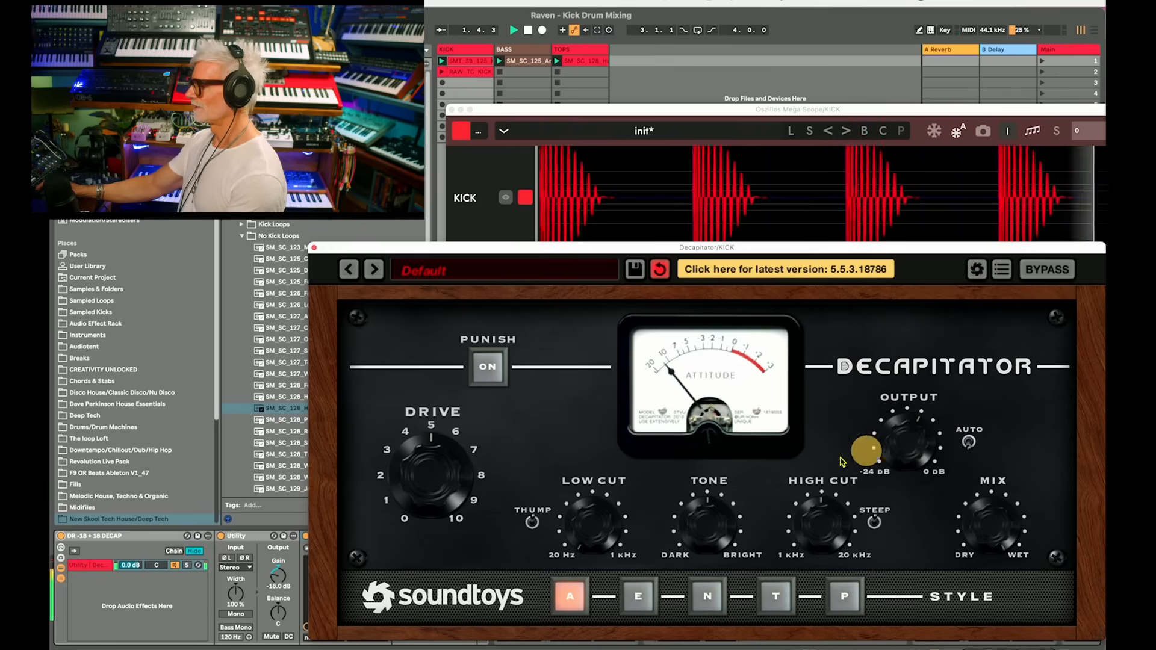
left_click_drag(439, 472, 440, 453)
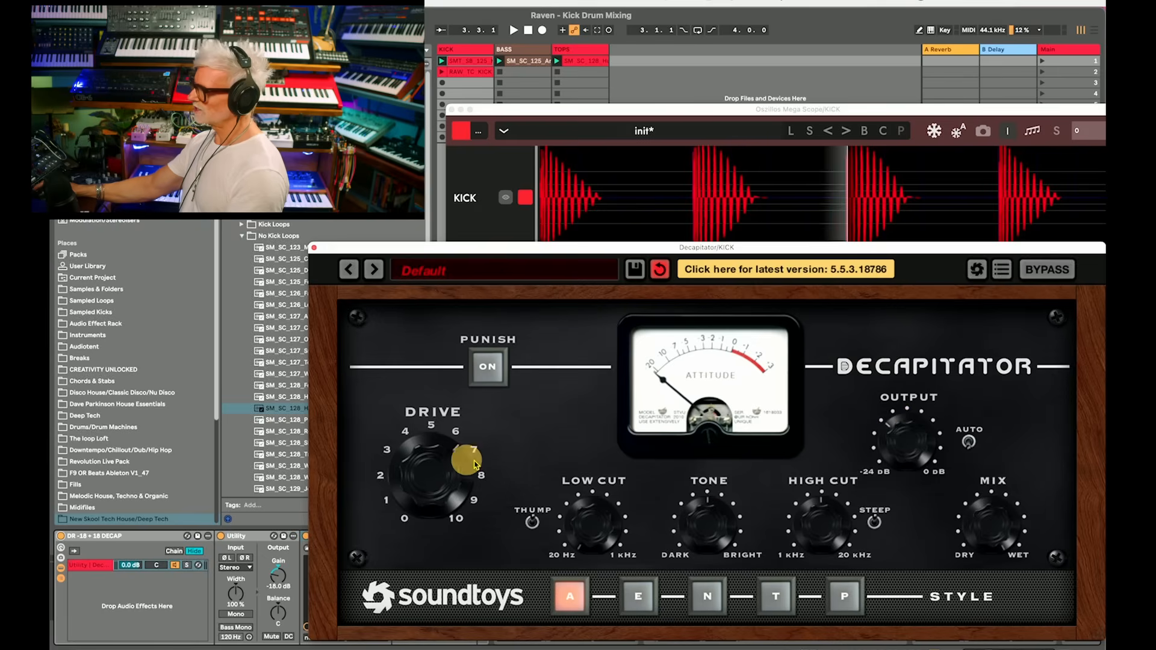
Play the kick and compare the Decapitator styles P, T, N, E and A on the scope
key("space")
left_click(846, 598)
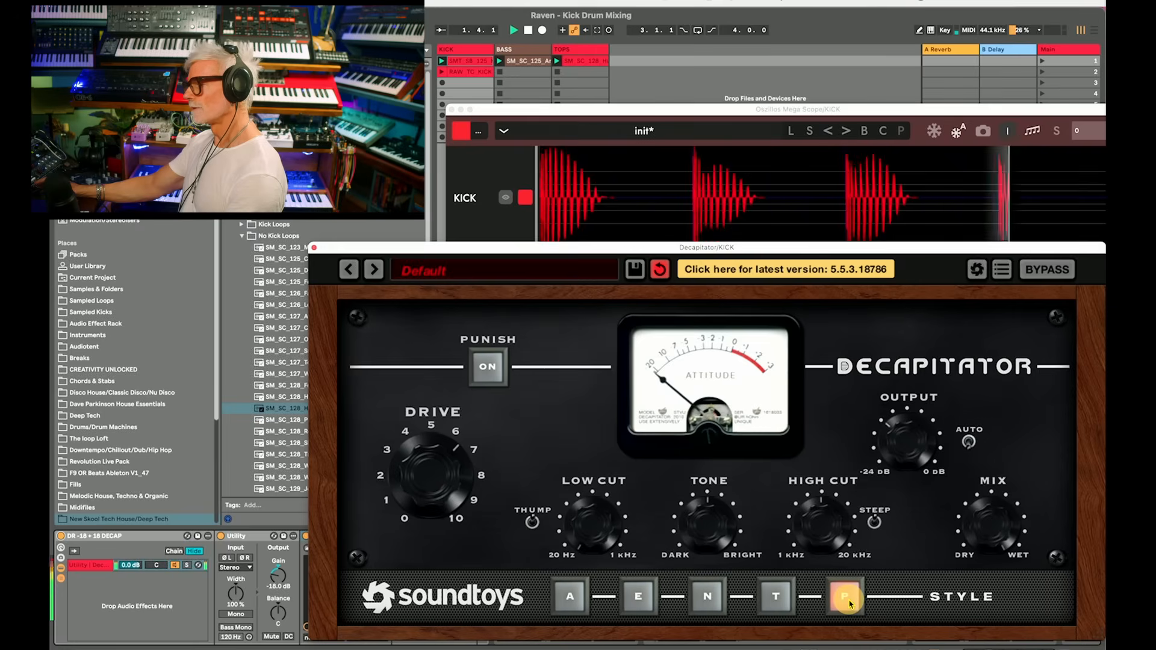
left_click(776, 598)
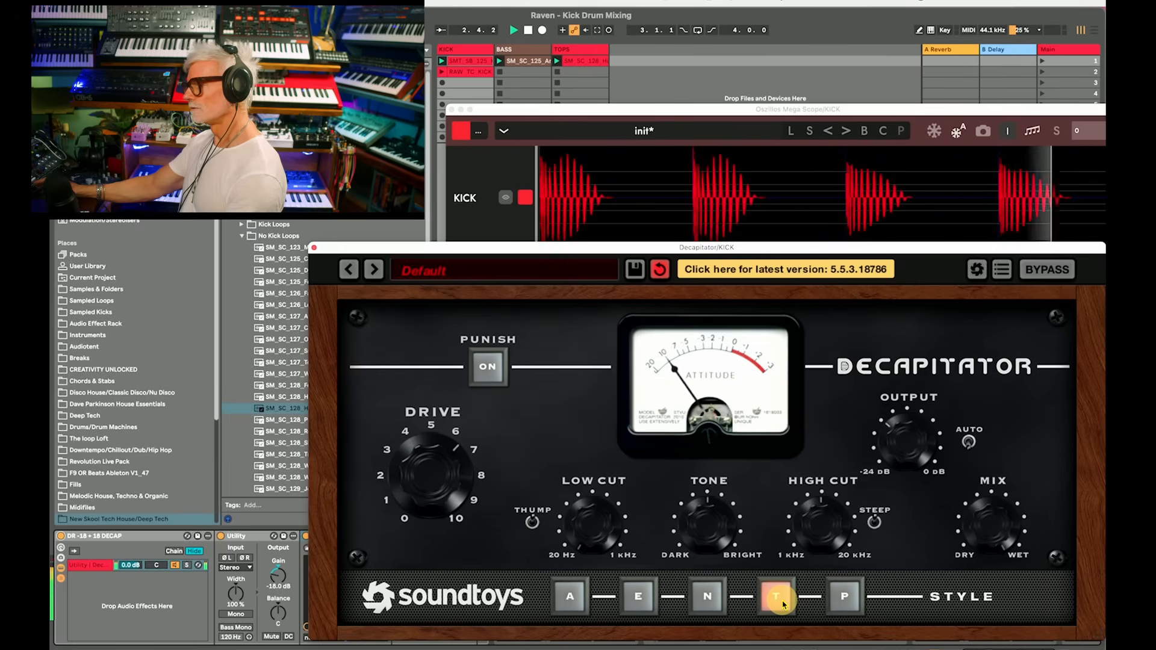
left_click(708, 597)
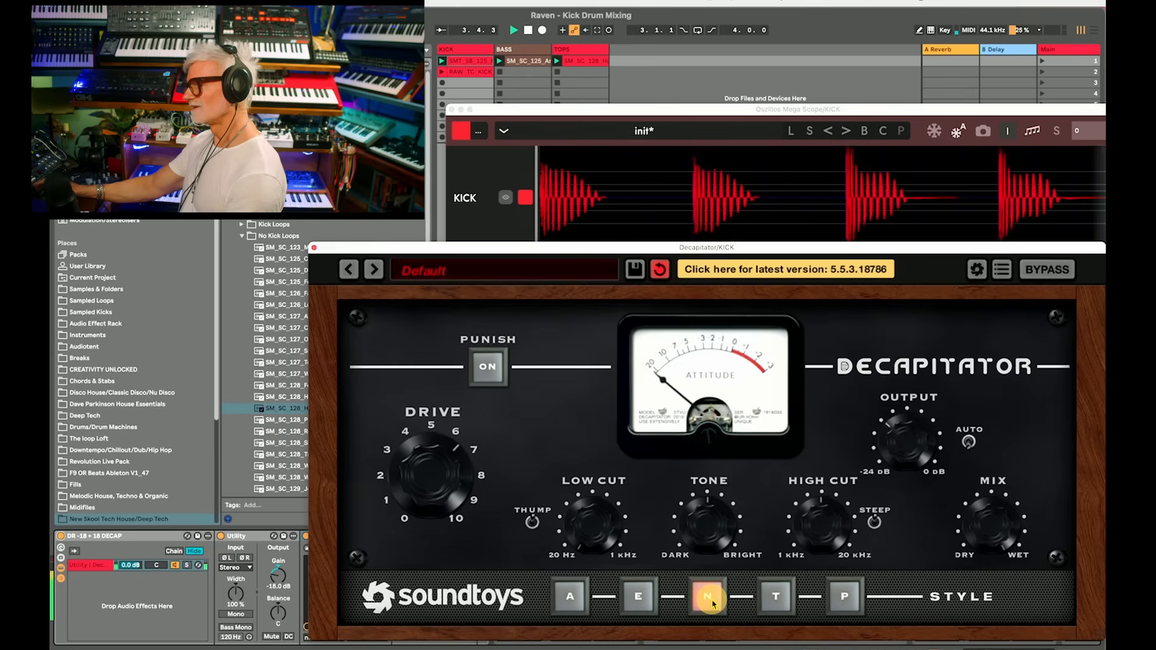
left_click(633, 604)
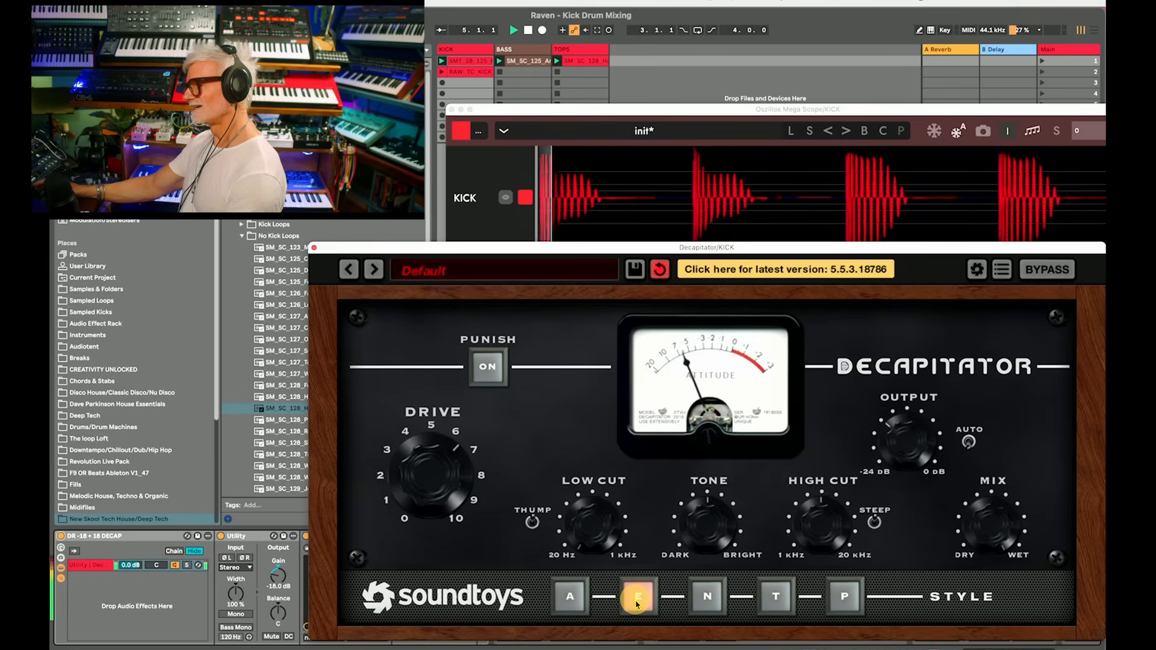
left_click(571, 596)
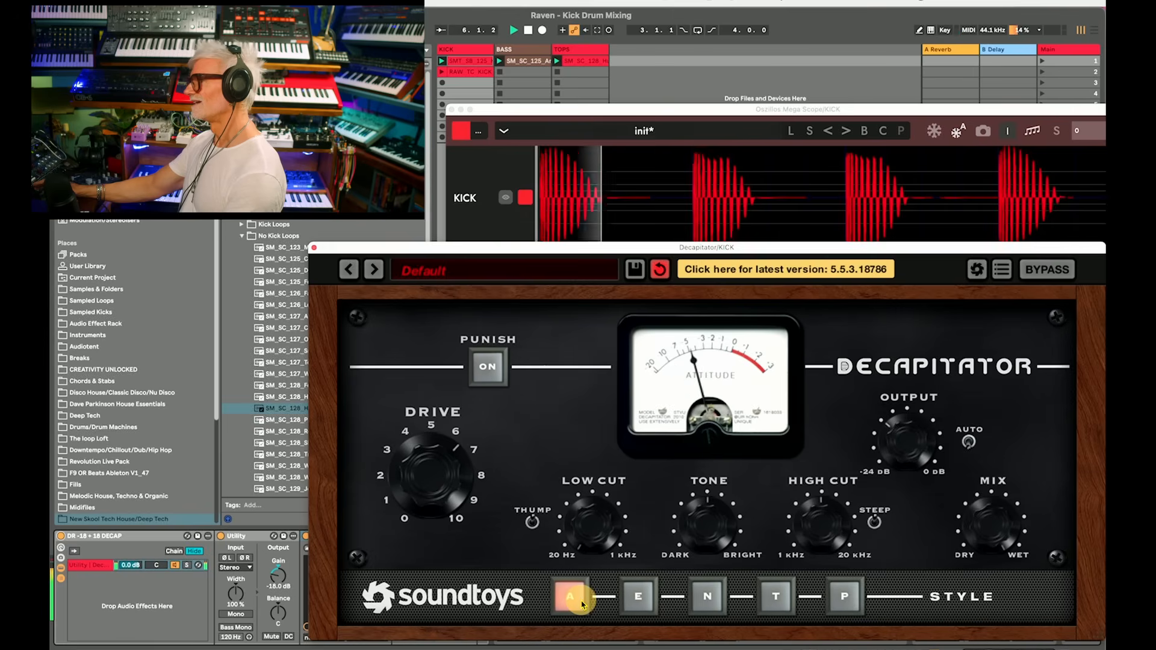
Move the scope window higher above the Decapitator, try style P, and play the kick with style T
left_click_drag(735, 106, 730, 54)
left_click(418, 247)
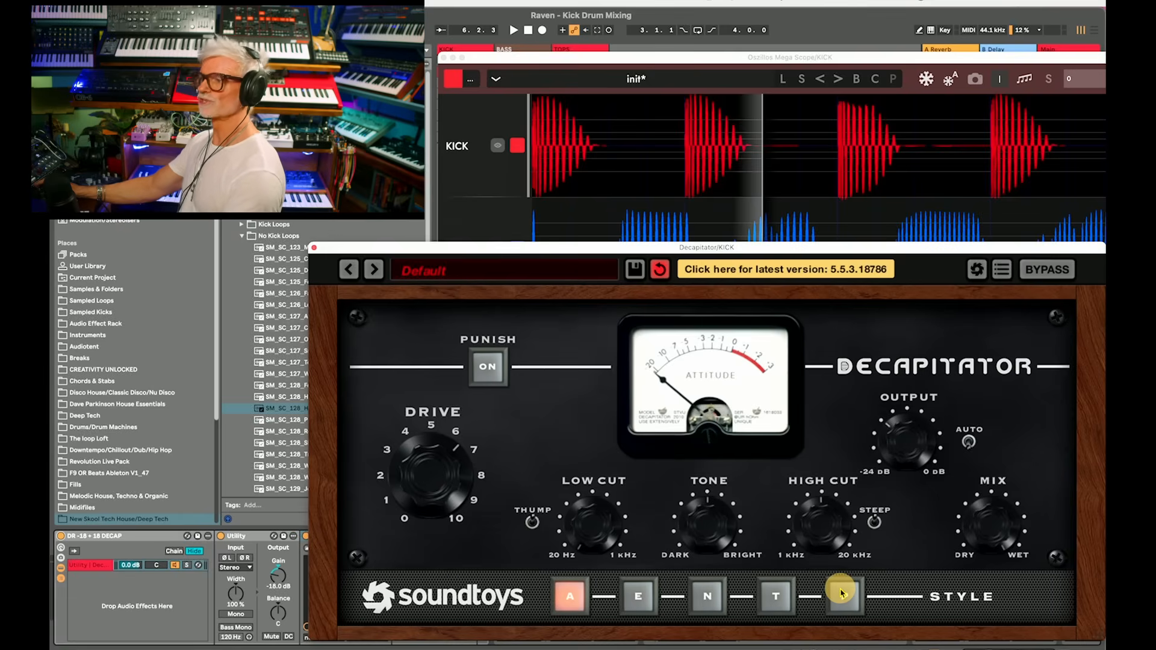
left_click(843, 595)
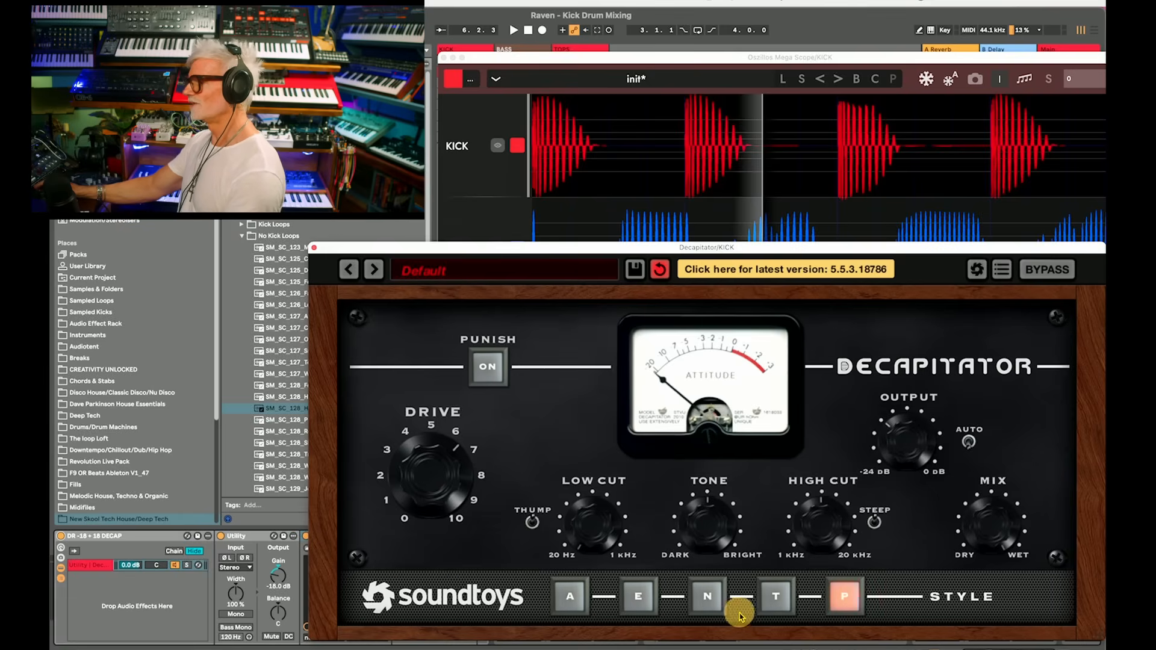
left_click(776, 596)
key("space")
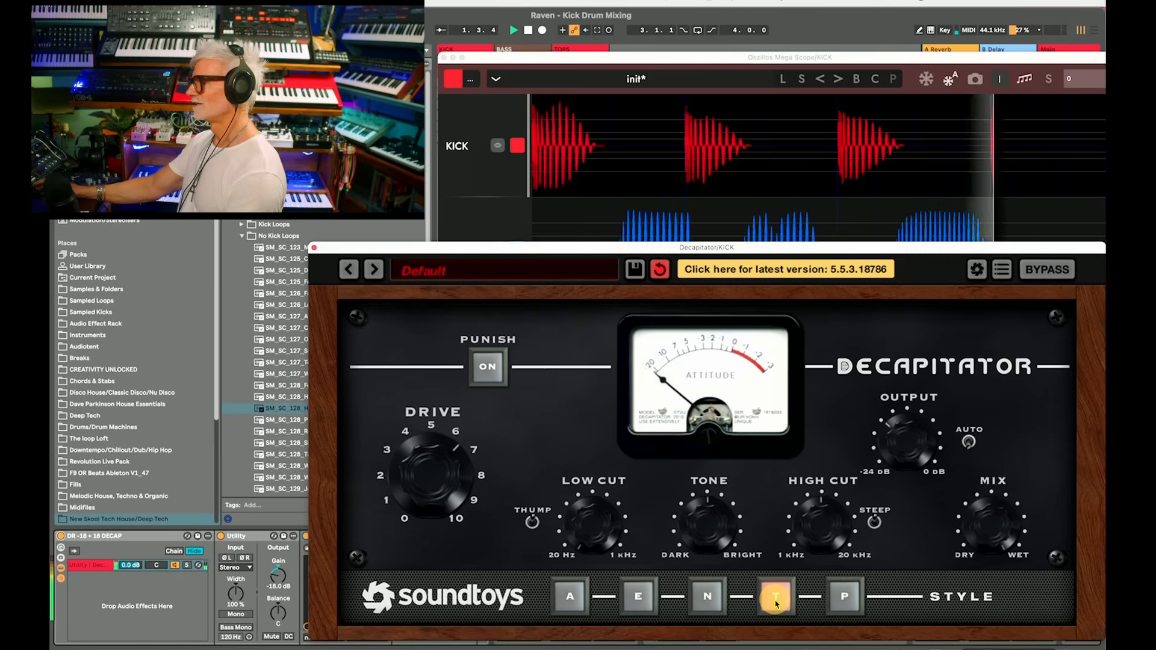
Compare the kick with the DR -18 + 18 DECAP rack off and on, raising the Decapitator's Output slightly to match the level
left_click(61, 536)
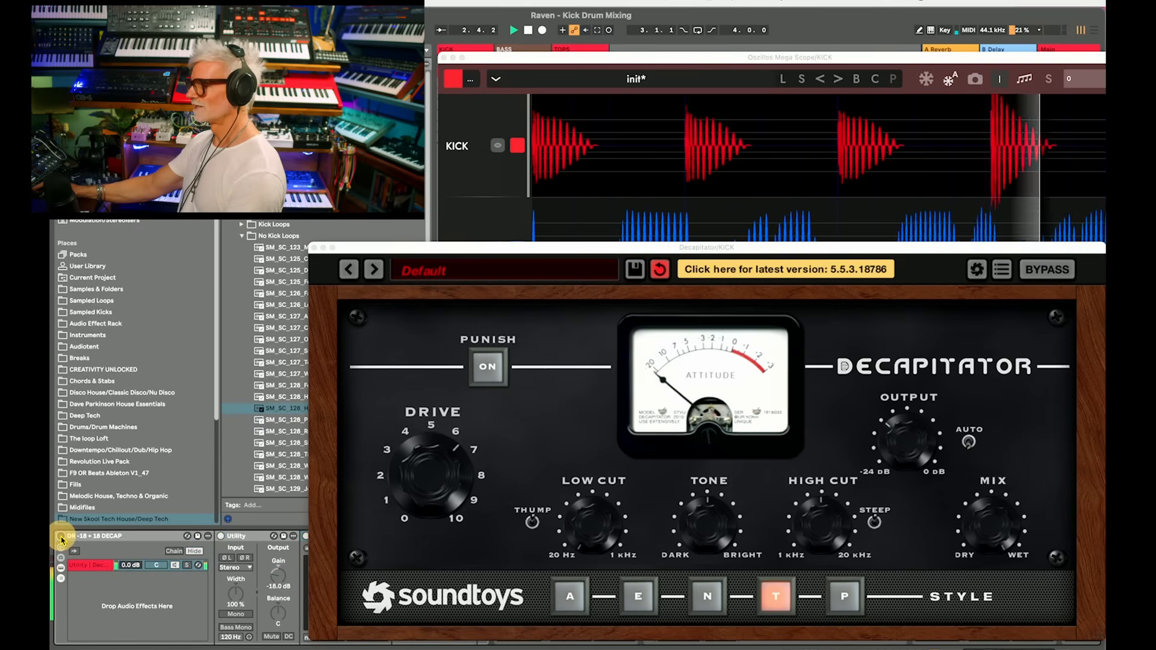
left_click(61, 536)
left_click_drag(912, 442, 913, 416)
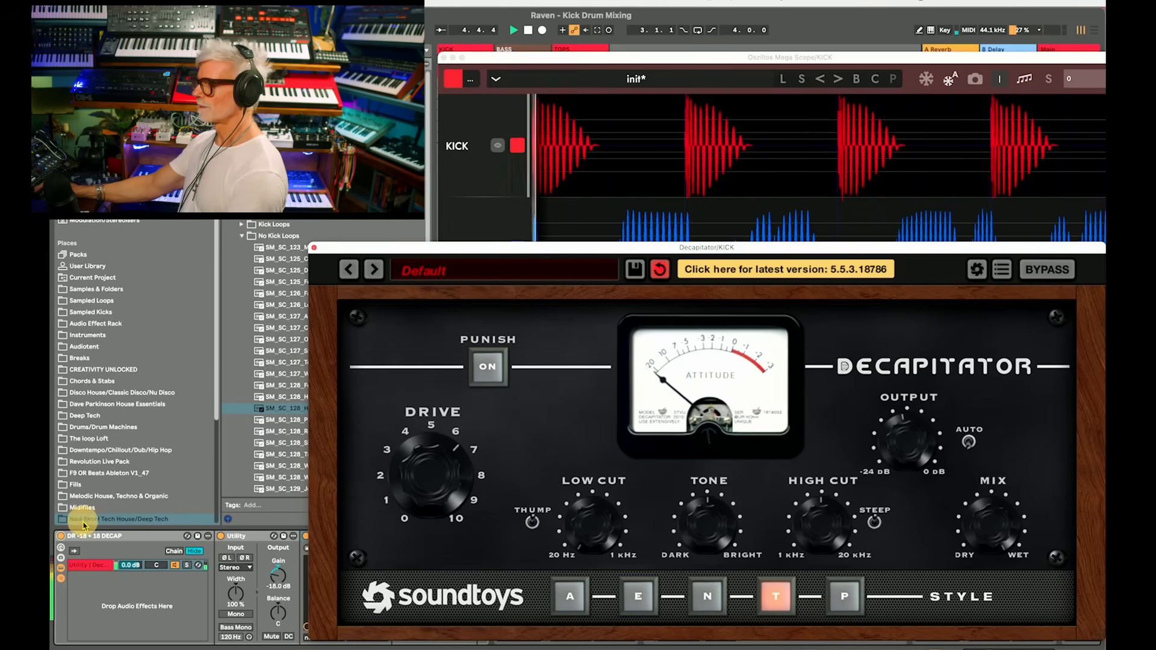
left_click(60, 536)
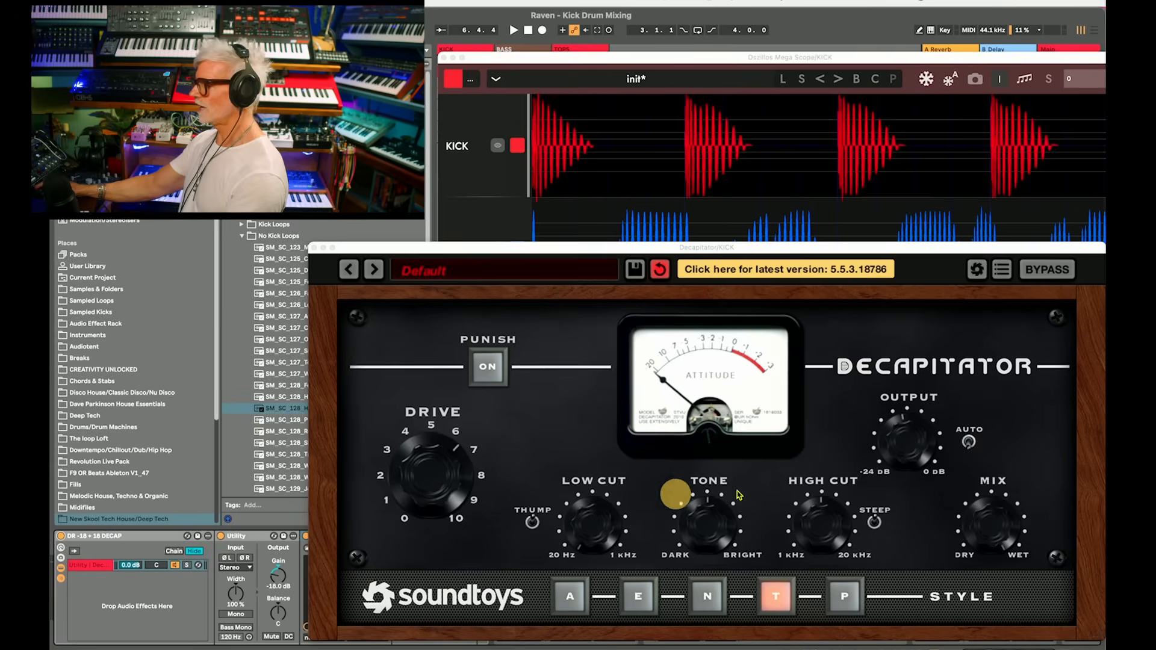
key("space")
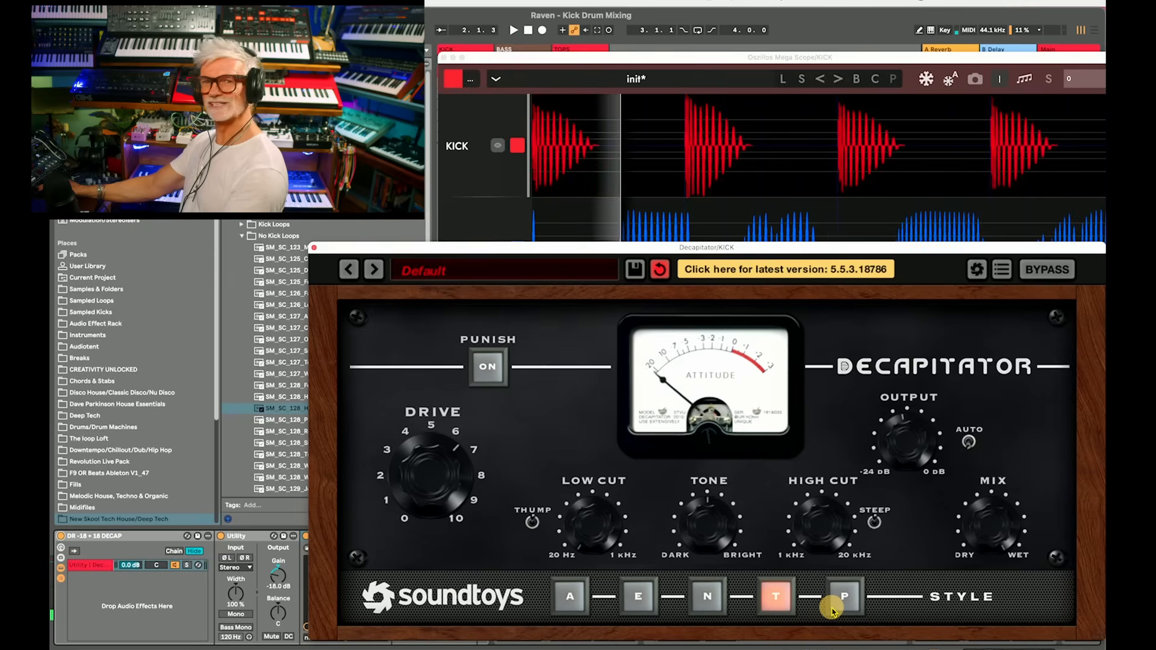
Switch the Decapitator to style E and audition the kick in short passes while trying out the Low Cut
left_click(638, 596)
key("space")
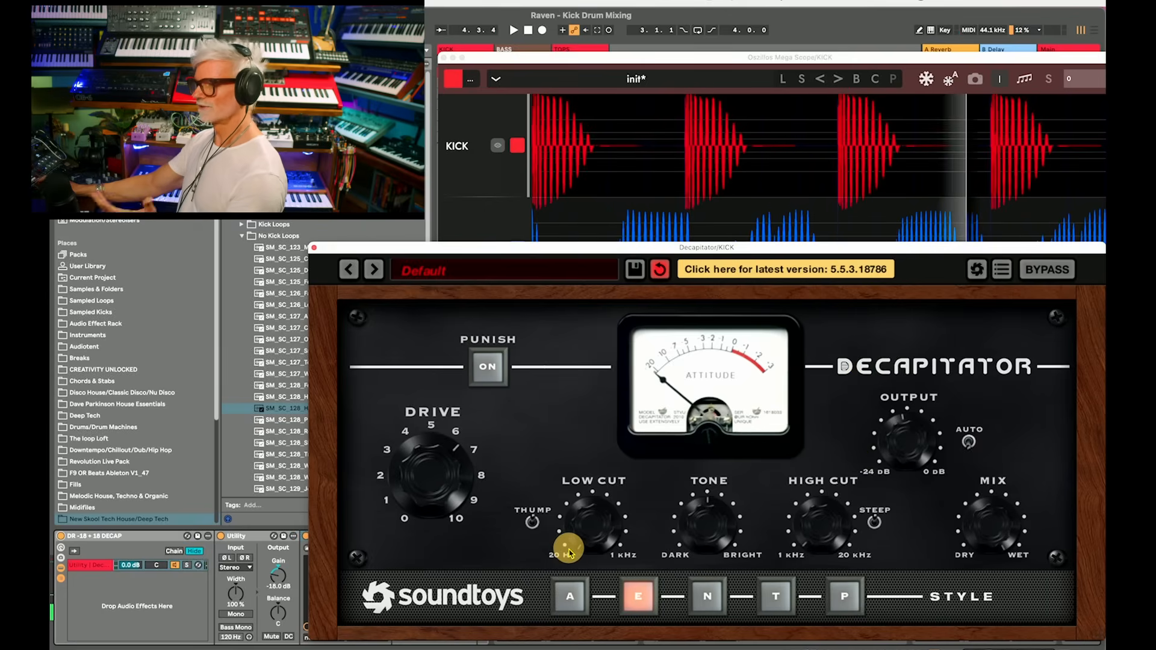
key("space")
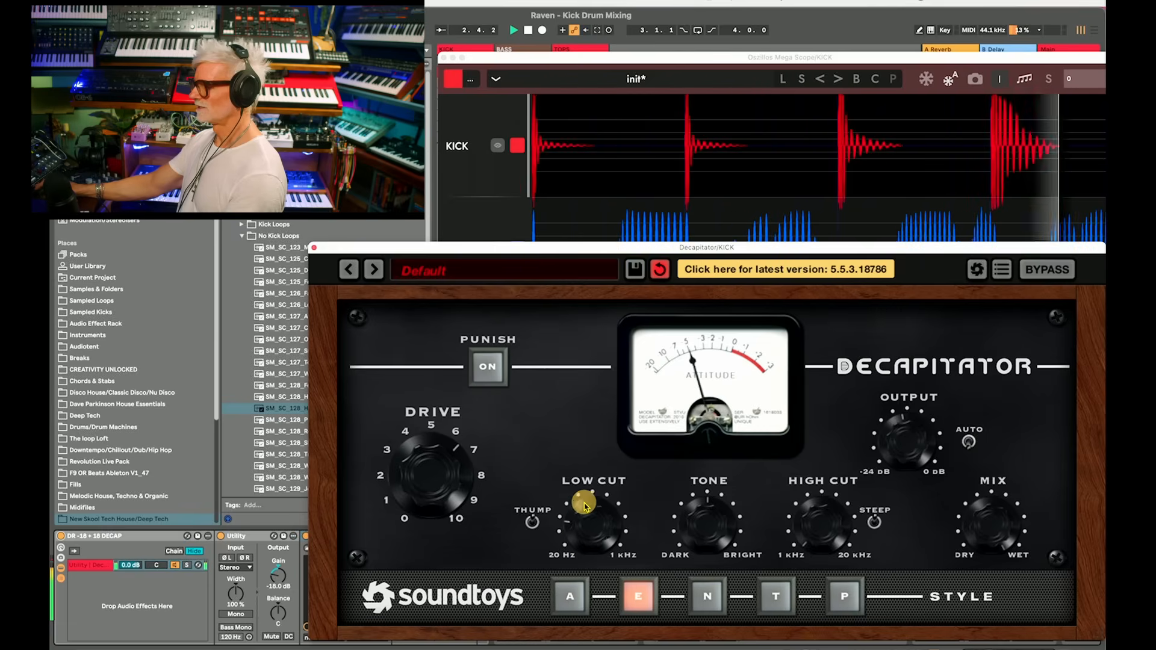
key("space")
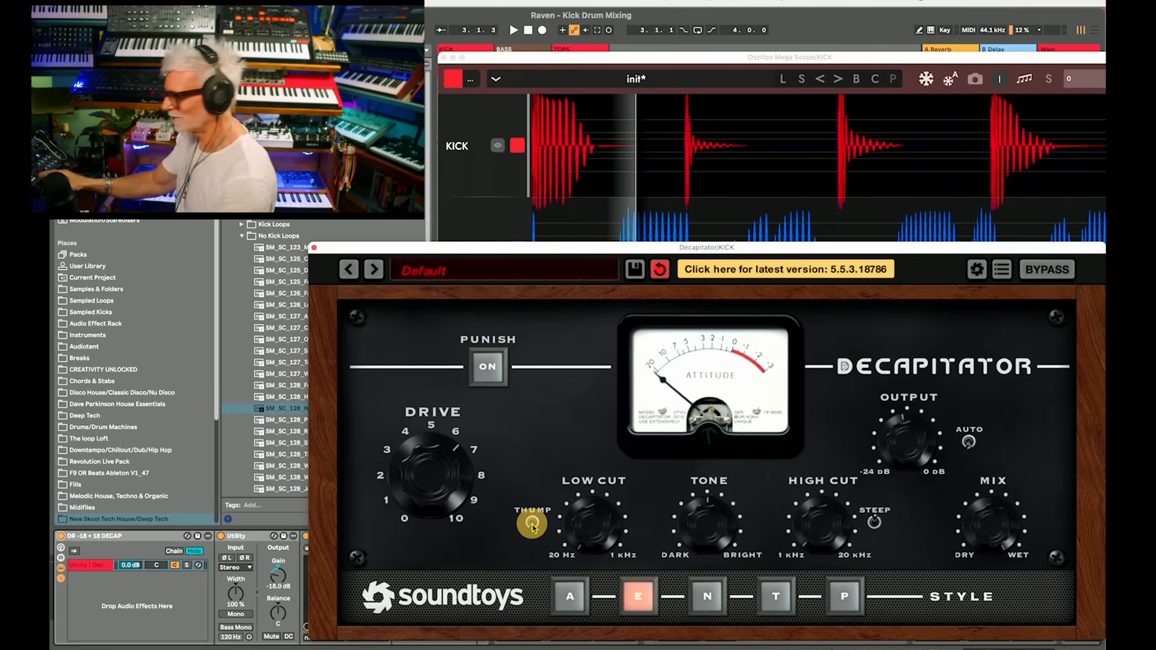
key("space")
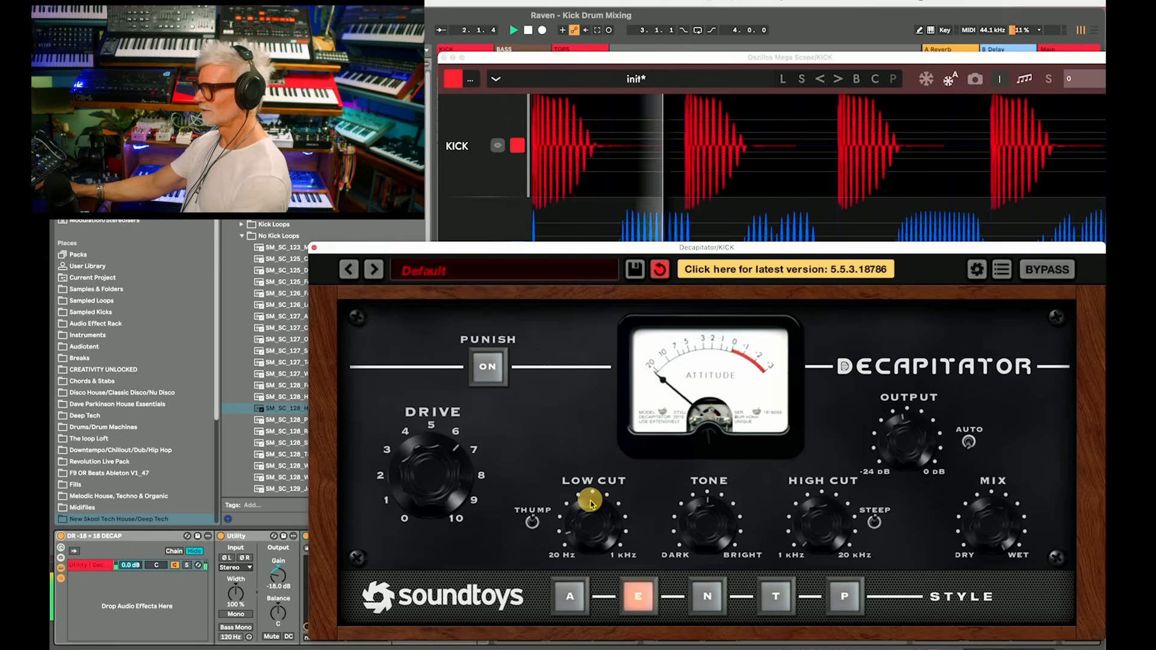
key("space")
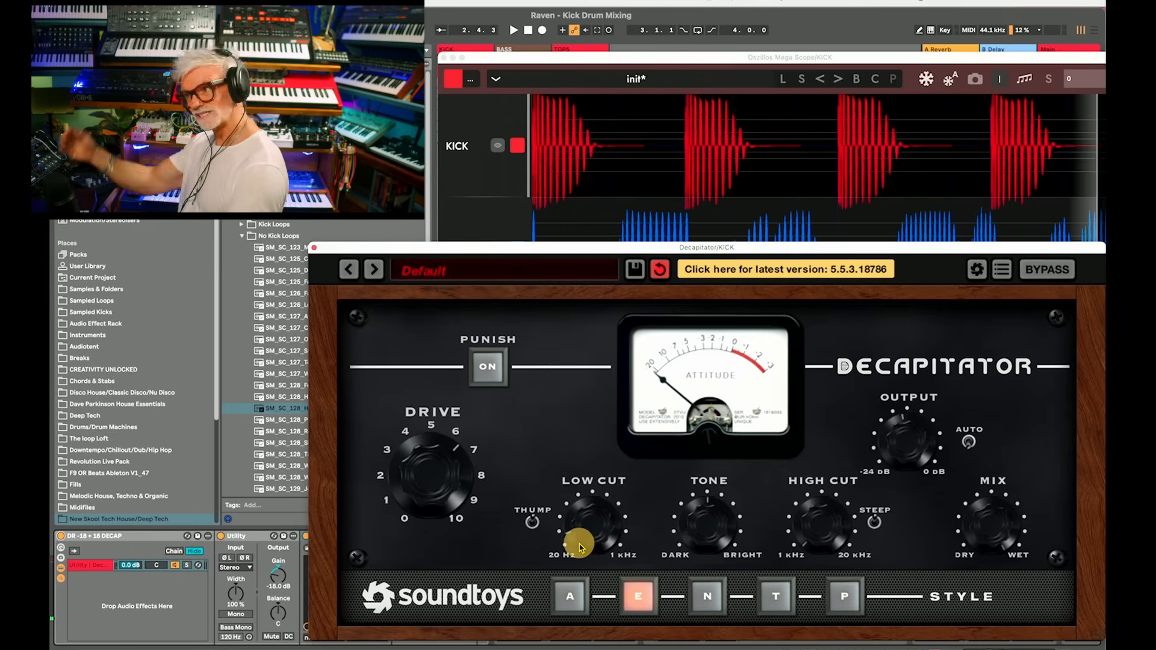
key("space")
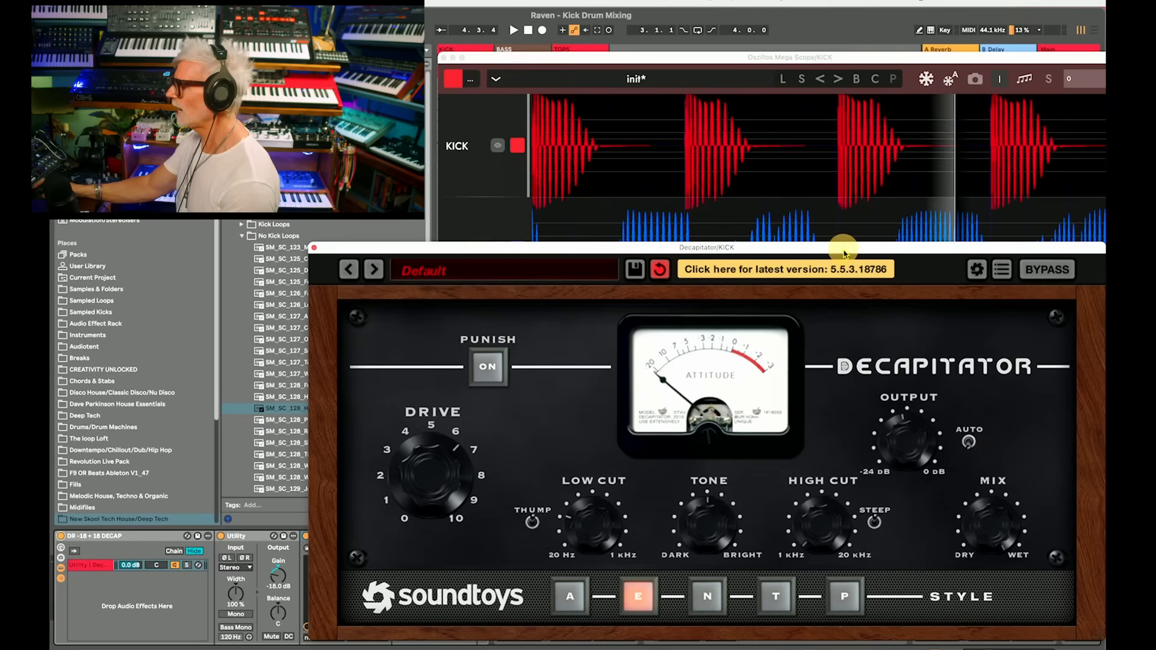
Turn on Punish and compare styles E, P and T on the playing kick
left_click_drag(844, 252, 845, 254)
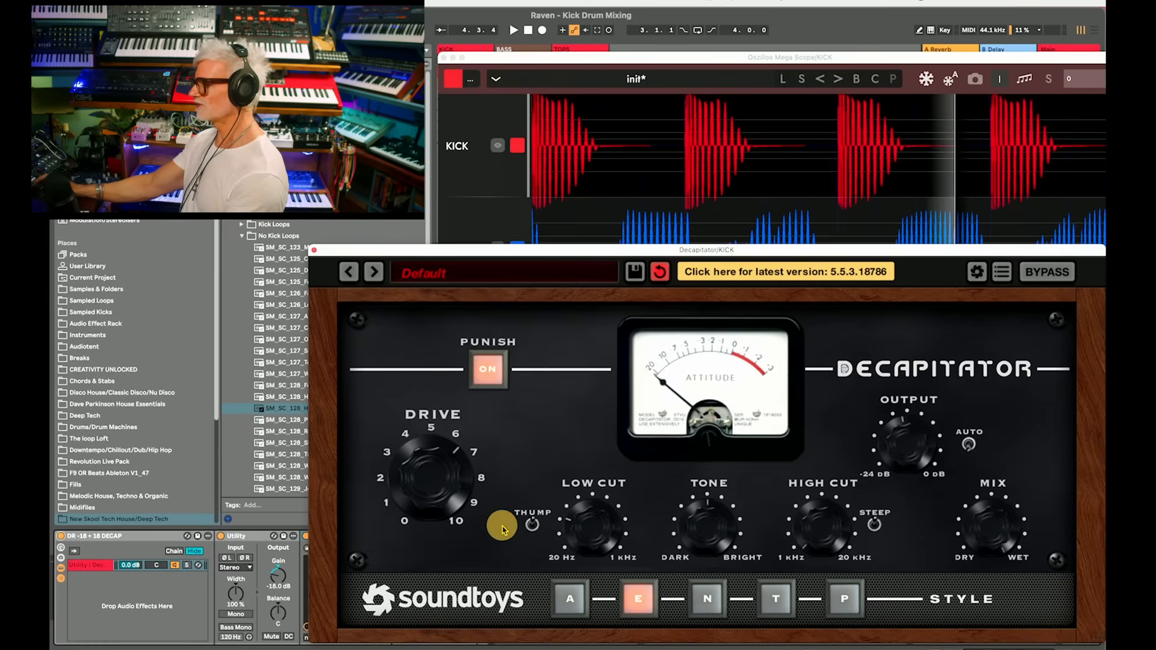
key("space")
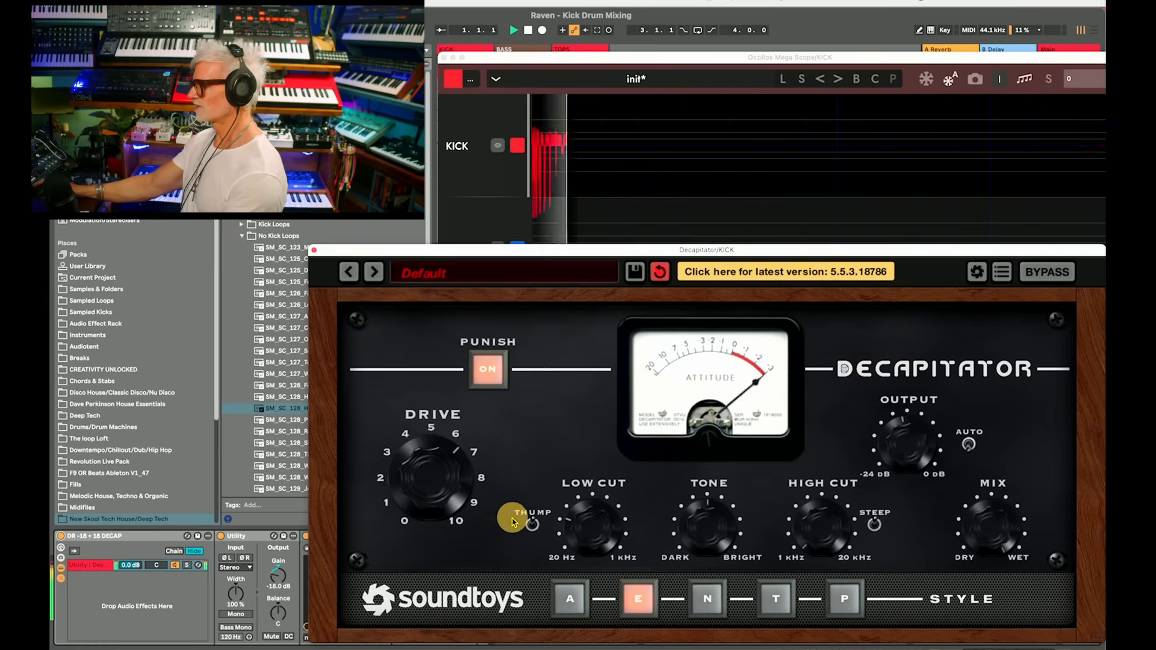
left_click(843, 599)
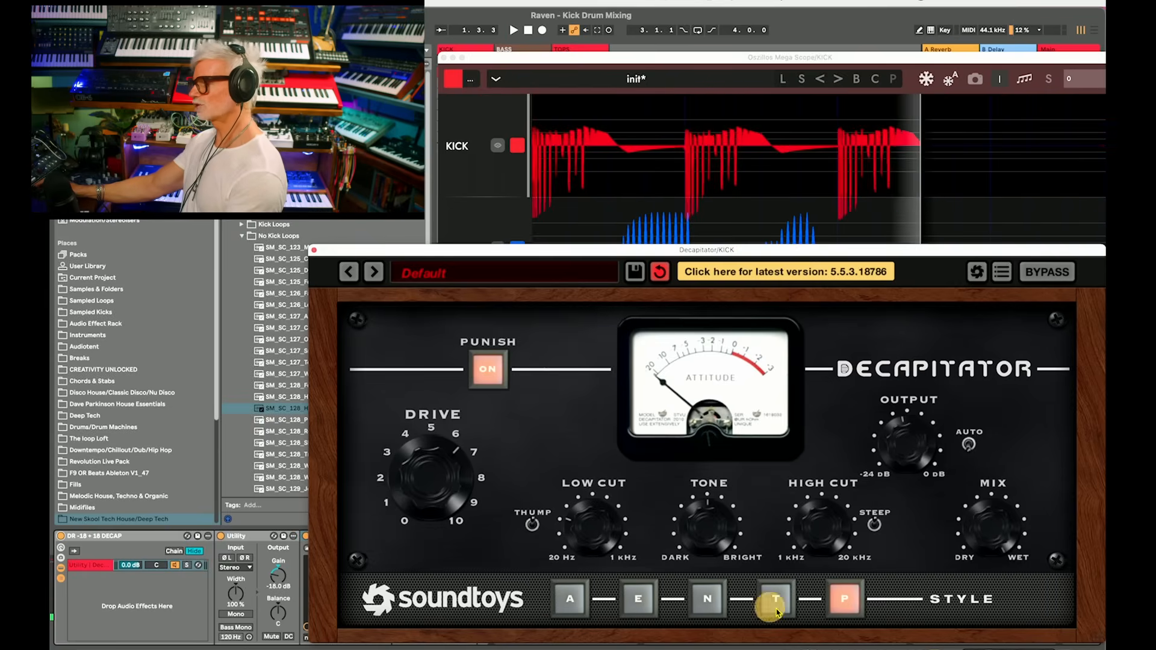
left_click(776, 600)
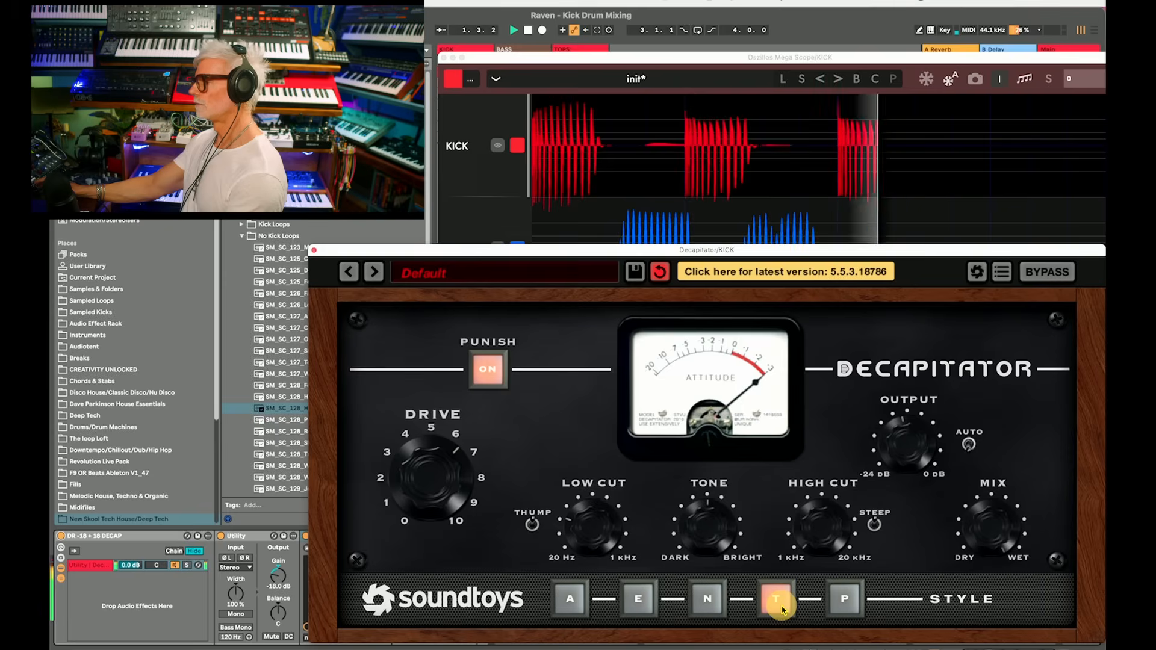
Lower the Decapitator's Drive to about 3 and replay the kick with Punish on
left_click_drag(431, 463, 432, 524)
key("space")
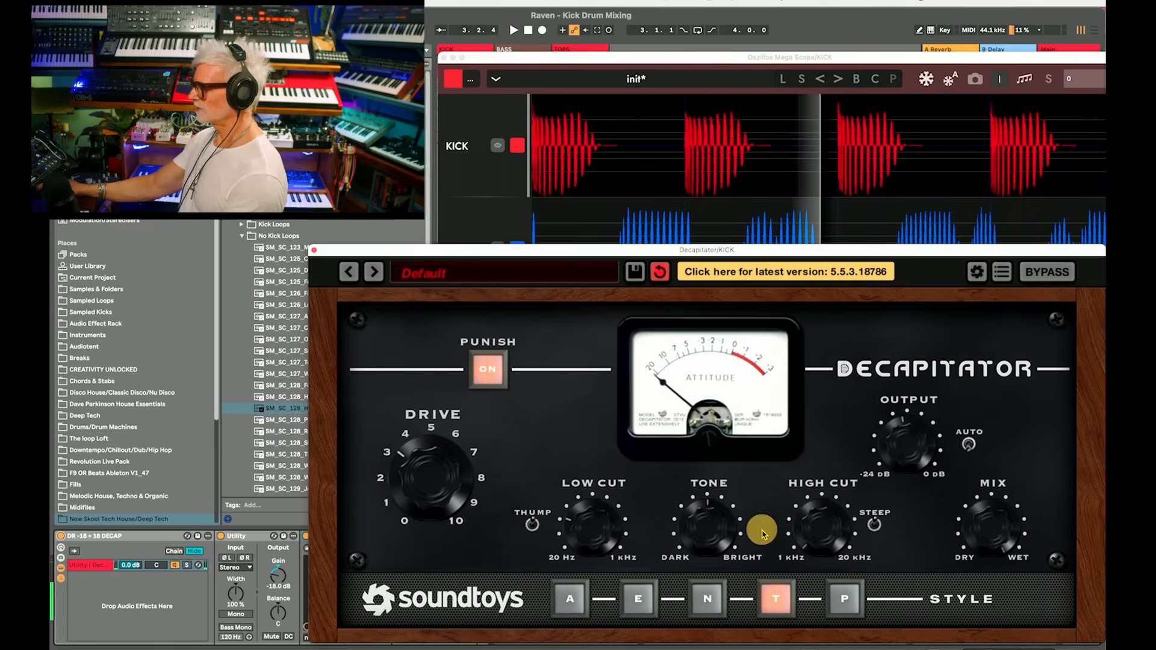
key("space")
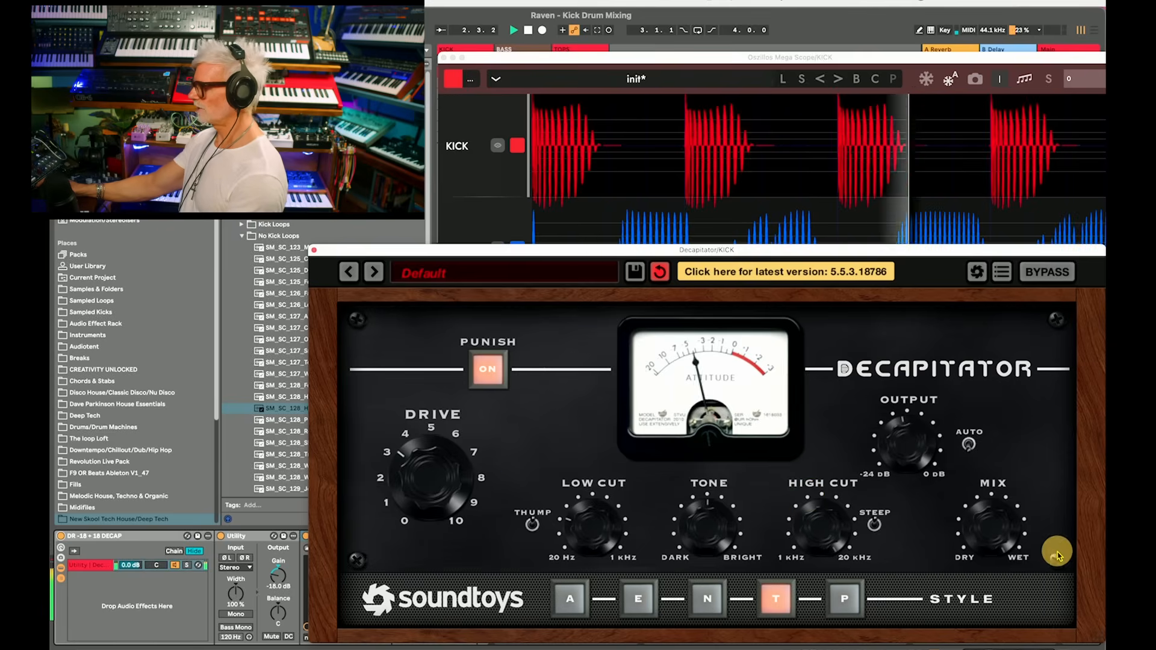
Turn the Mix fully dry, check the kick against Bypass, and bring the Mix back toward wet
left_click_drag(981, 548, 984, 644)
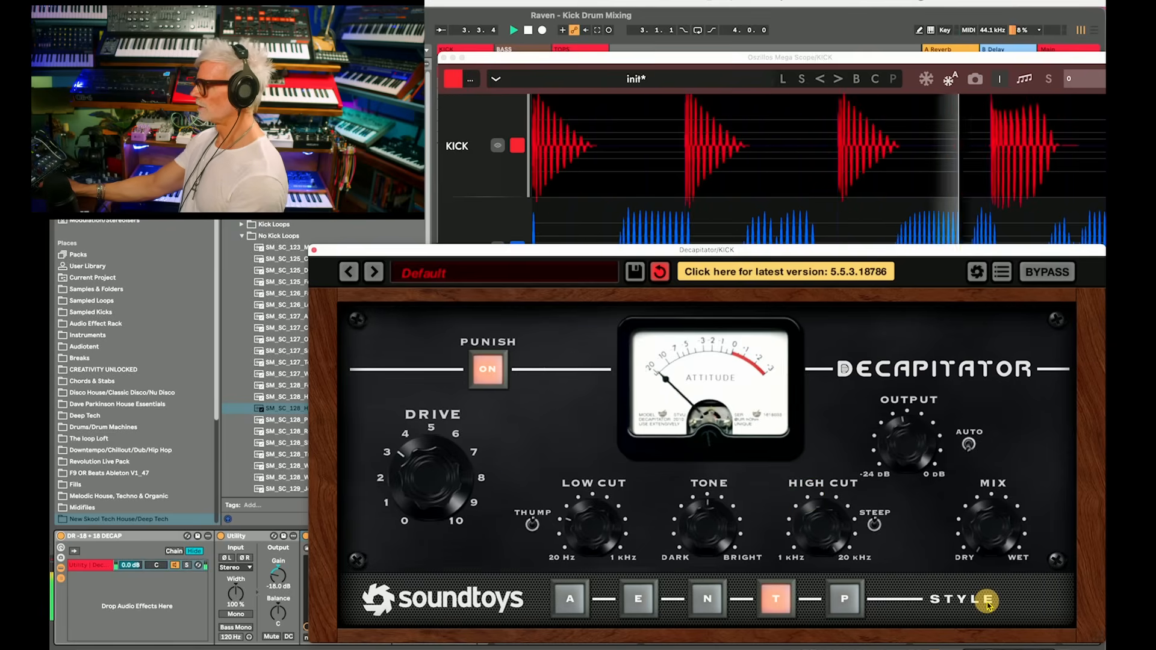
left_click(1059, 272)
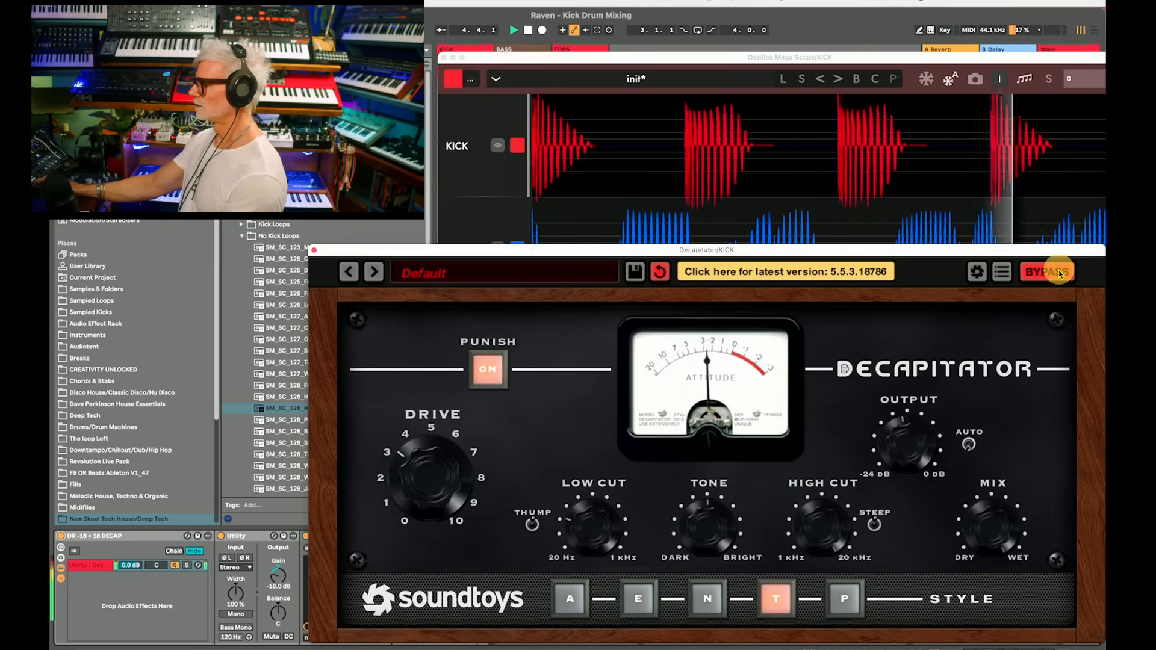
left_click_drag(994, 527, 992, 509)
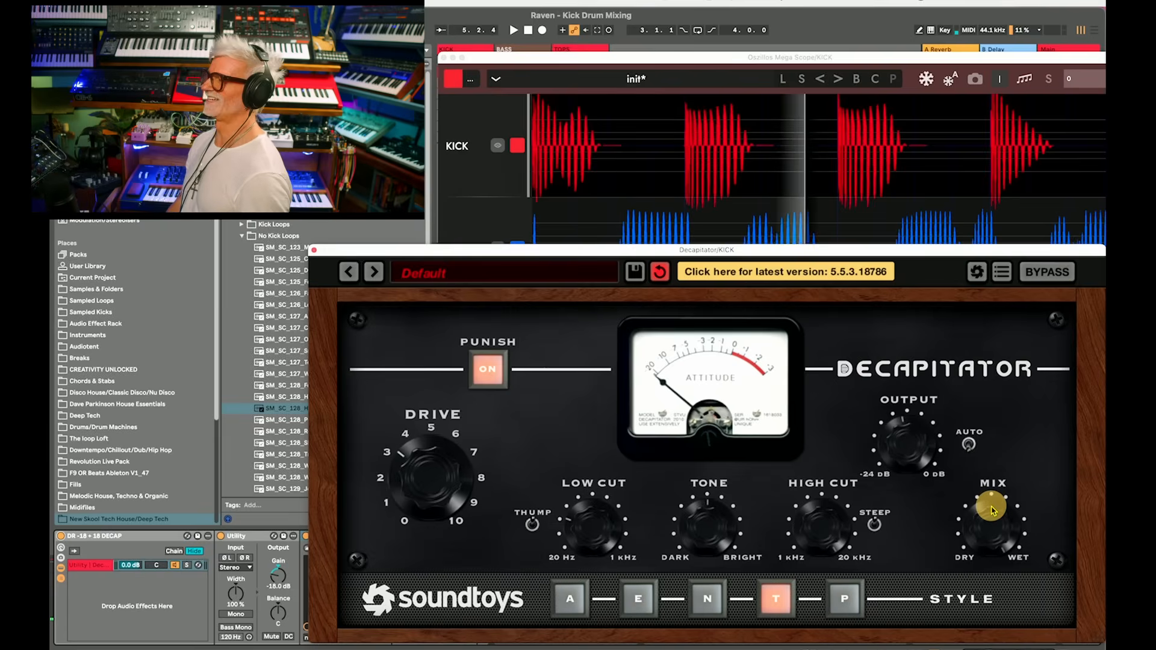
left_click_drag(991, 509, 977, 525)
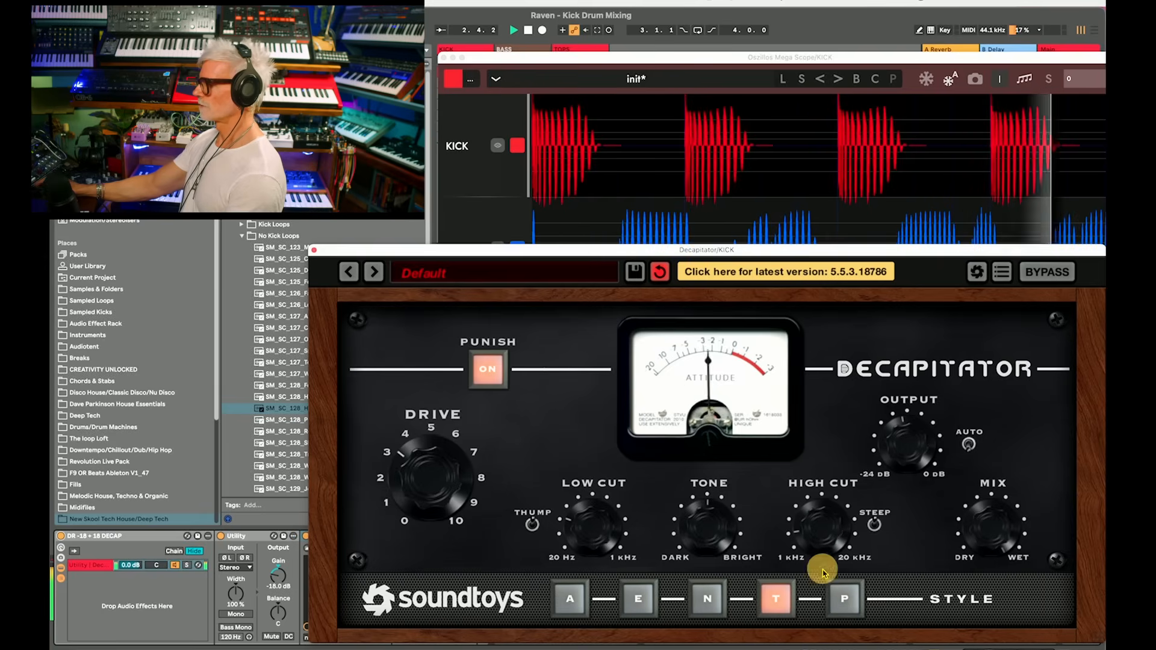
Lower the Decapitator's High Cut and blend the Mix to about halfway while the kick plays
left_click_drag(820, 566, 787, 517)
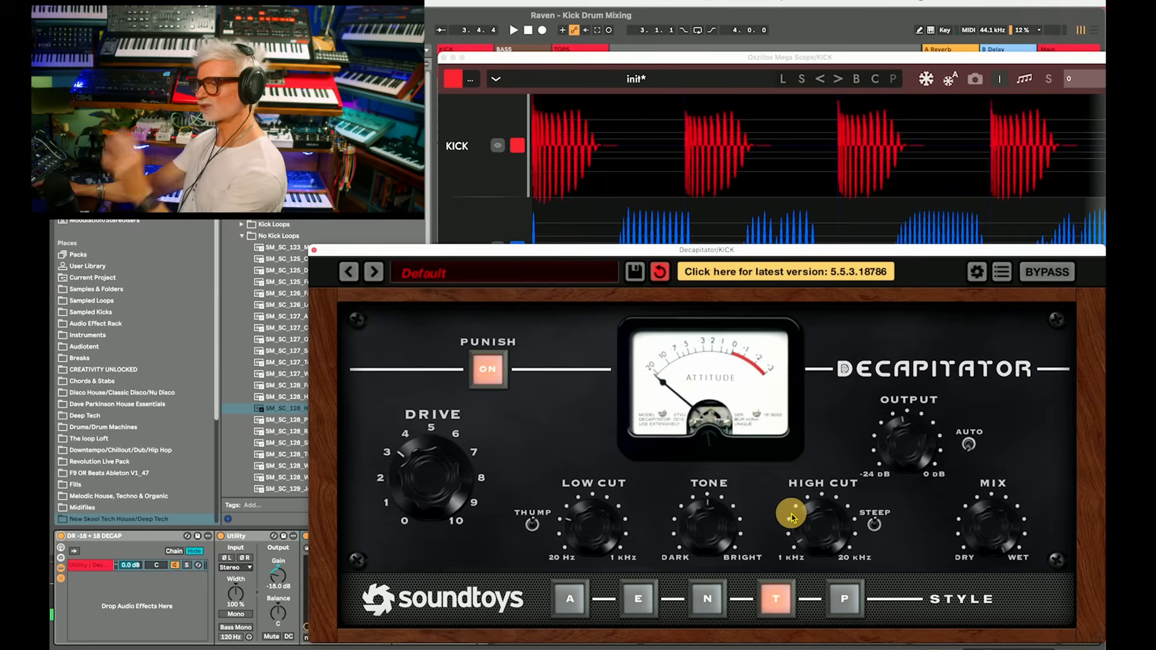
left_click(994, 530)
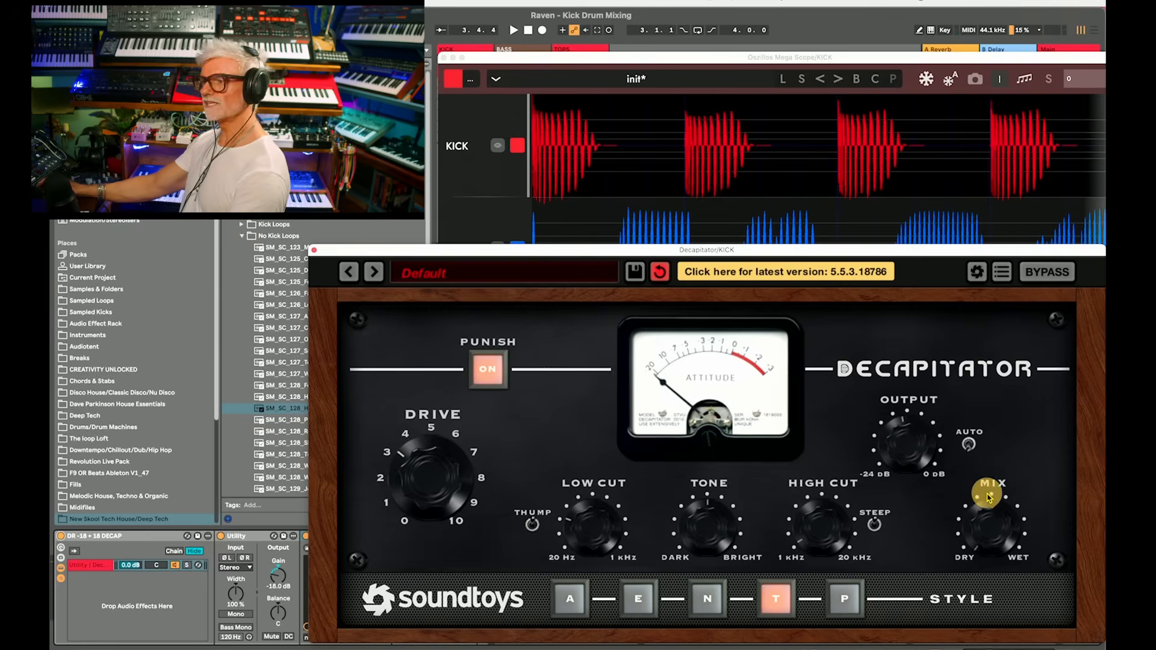
key("space")
left_click_drag(1002, 530, 992, 438)
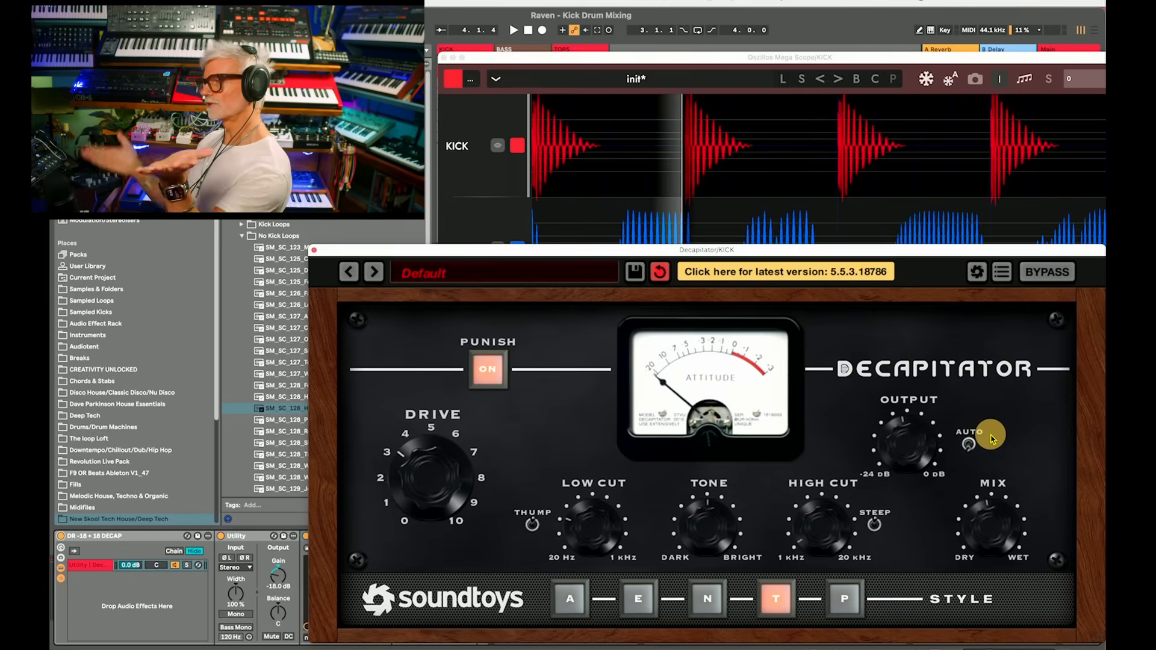
Replay the kick and compare Decapitator styles P and N before settling on style A
key("space")
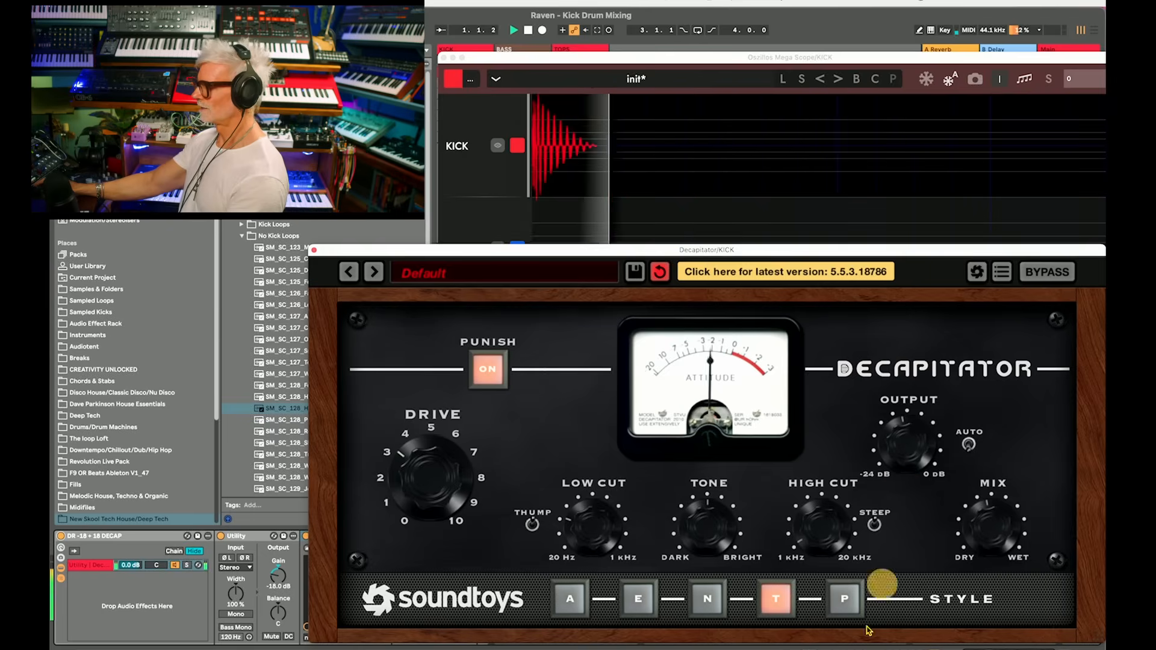
left_click(845, 602)
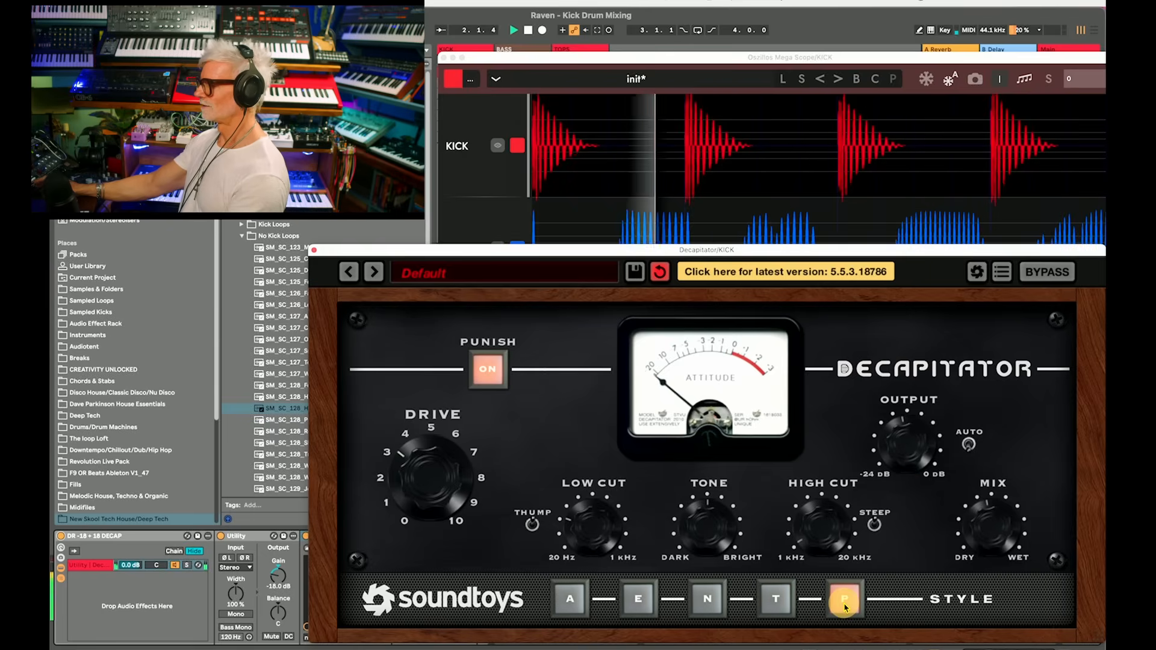
left_click(708, 602)
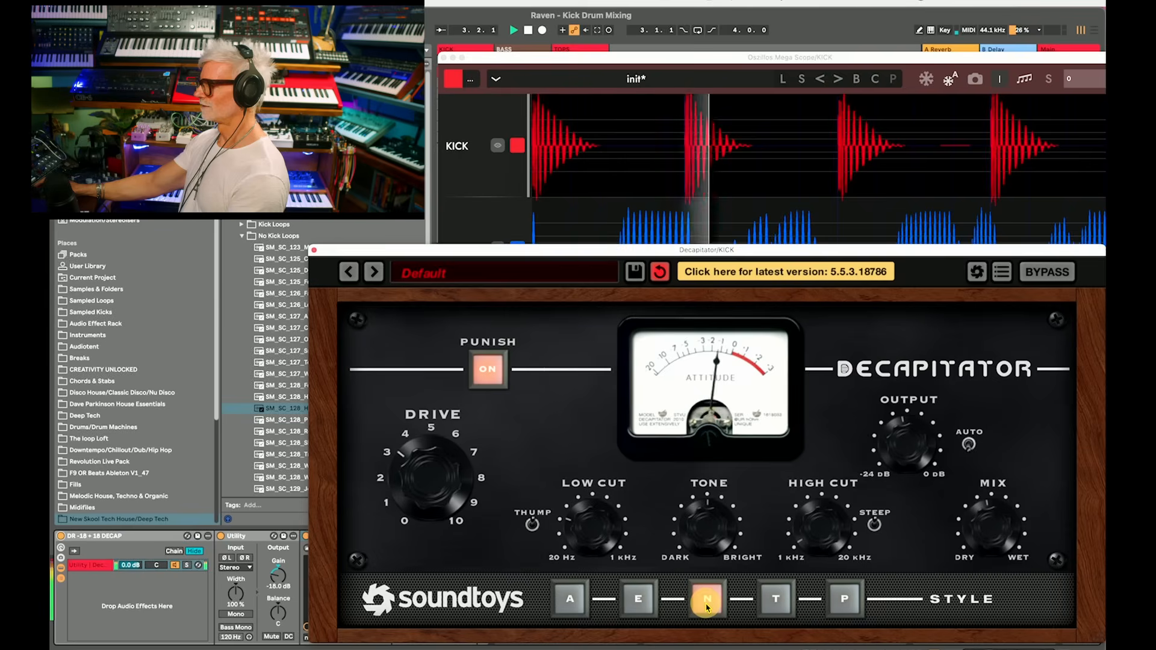
left_click(569, 601)
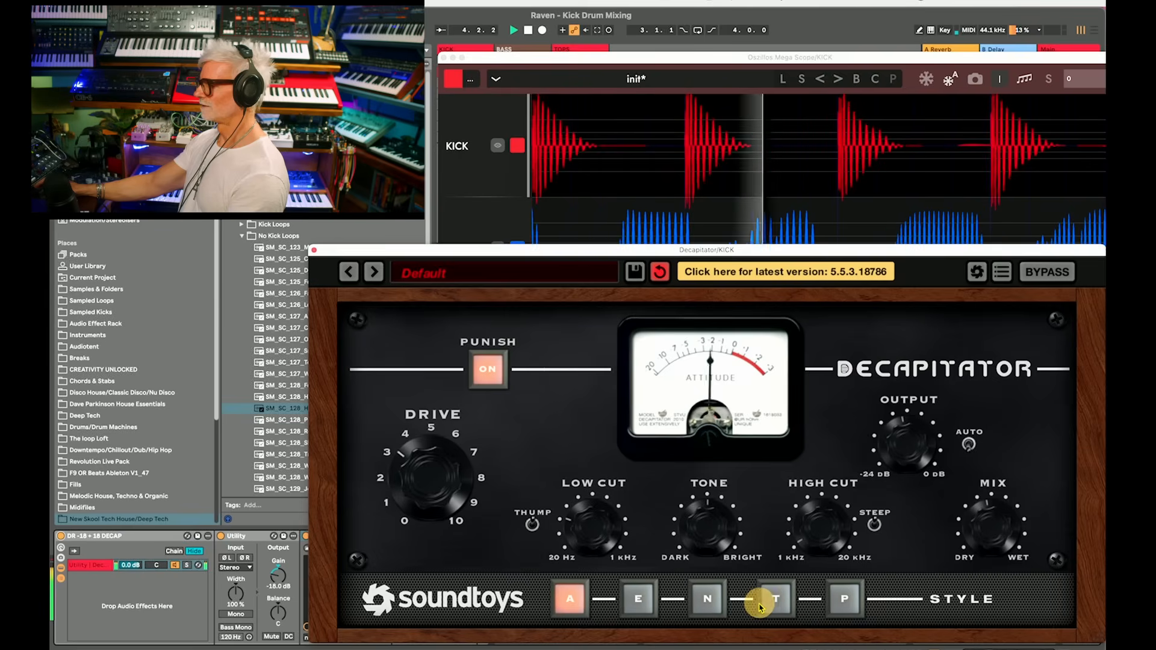
Fine-tune the Decapitator's Mix in style A and check the kick against Bypass
left_click_drag(993, 518, 989, 549)
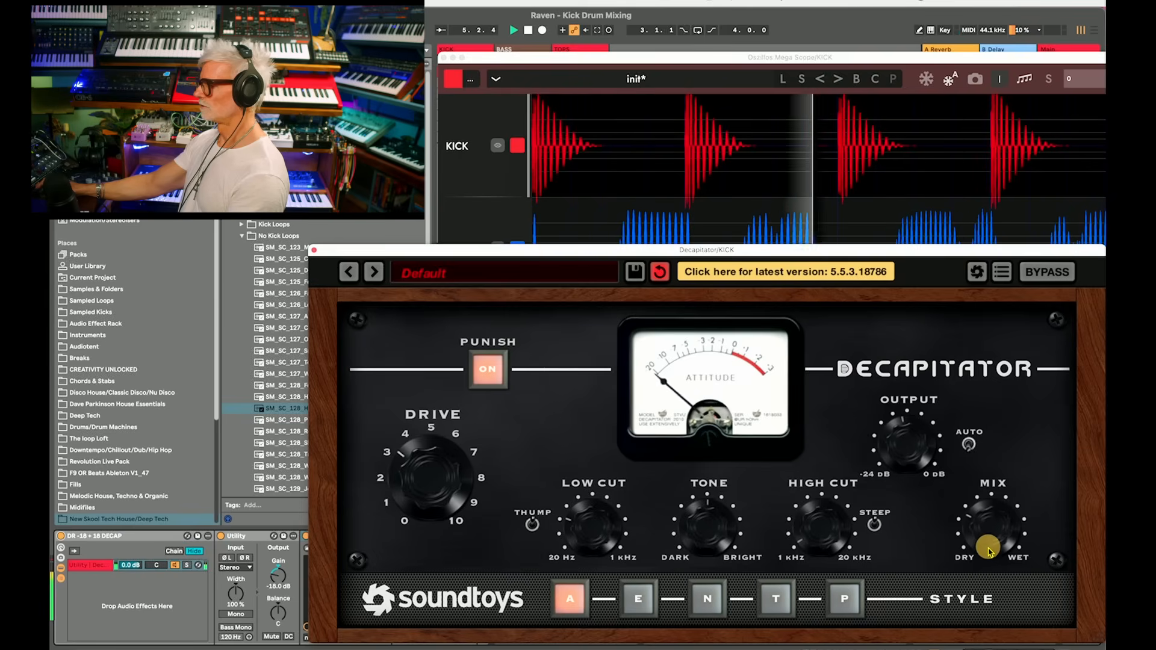
left_click(1063, 272)
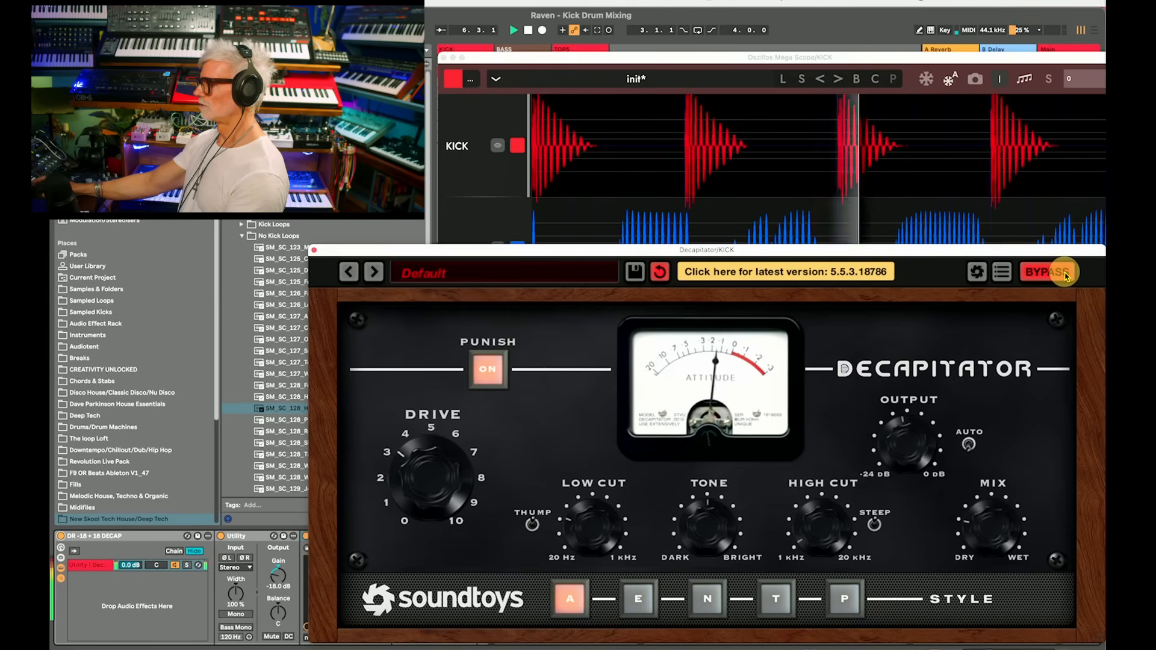
left_click(1063, 272)
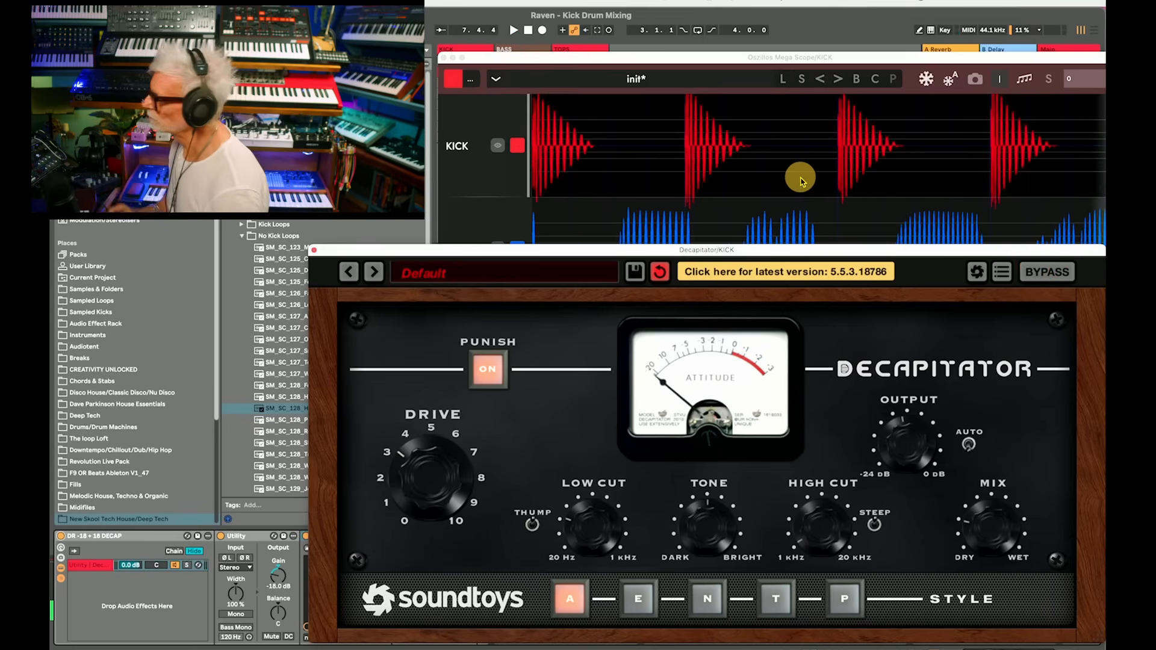
Bring the oscilloscope forward, then hide the plug-in windows to expose the session mixer
left_click(517, 58)
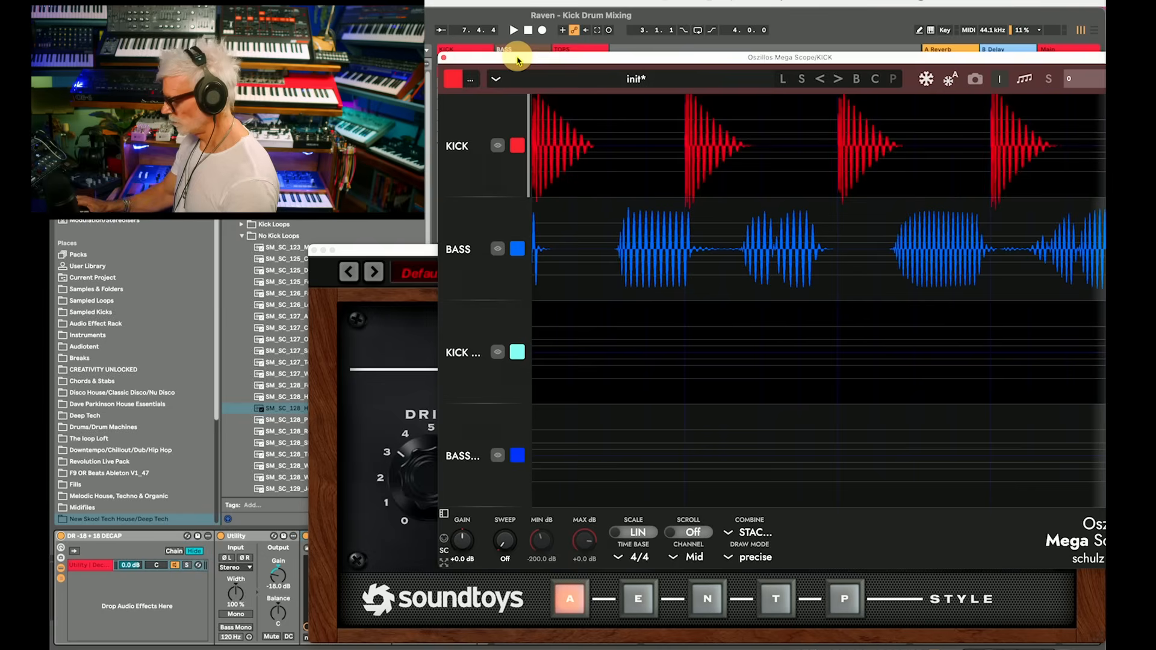
double_click(519, 60)
key("super+alt+p")
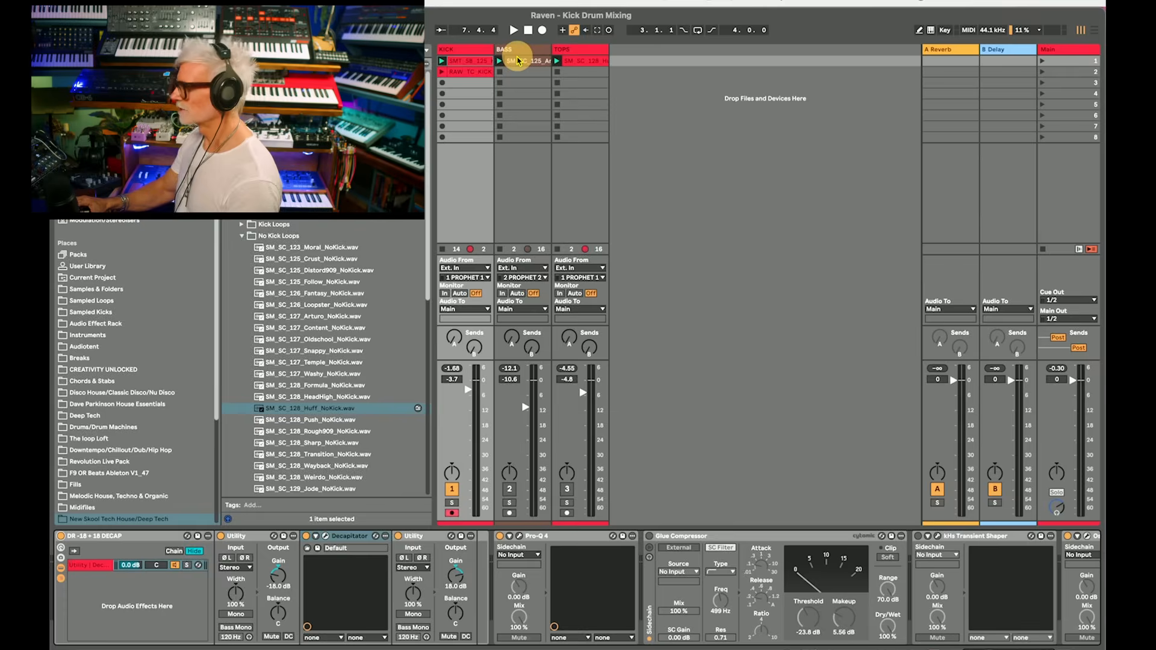
Replay the kick, resetting the KICK track's peak reading to compare levels with and without the Decapitator rack
key("space")
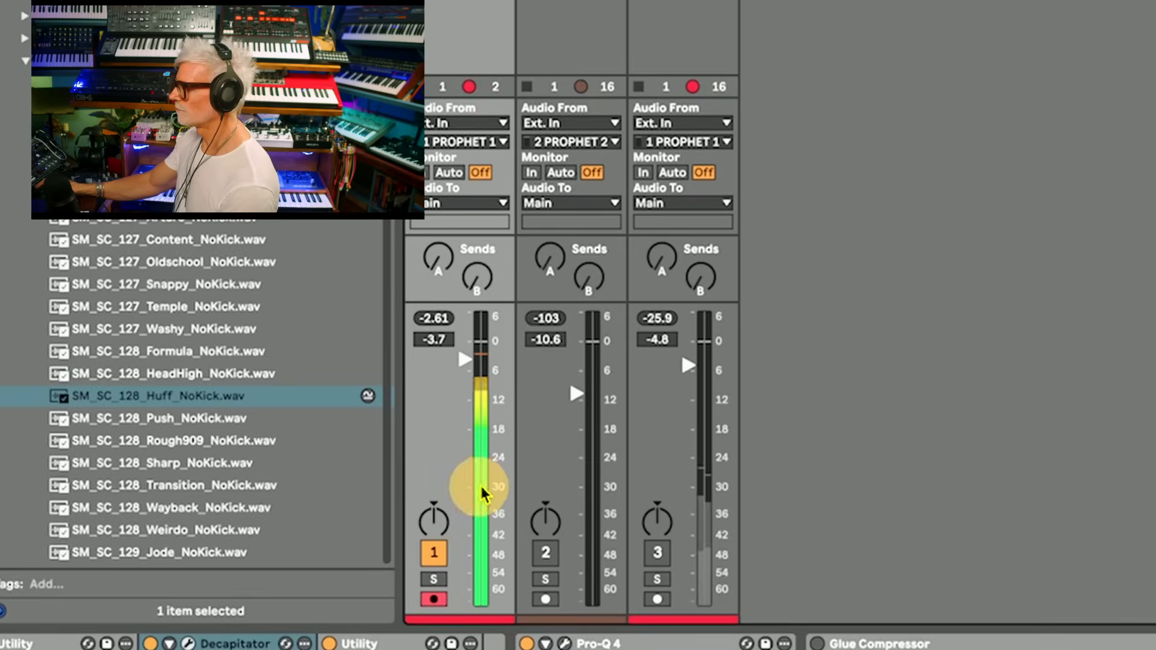
left_click(434, 318)
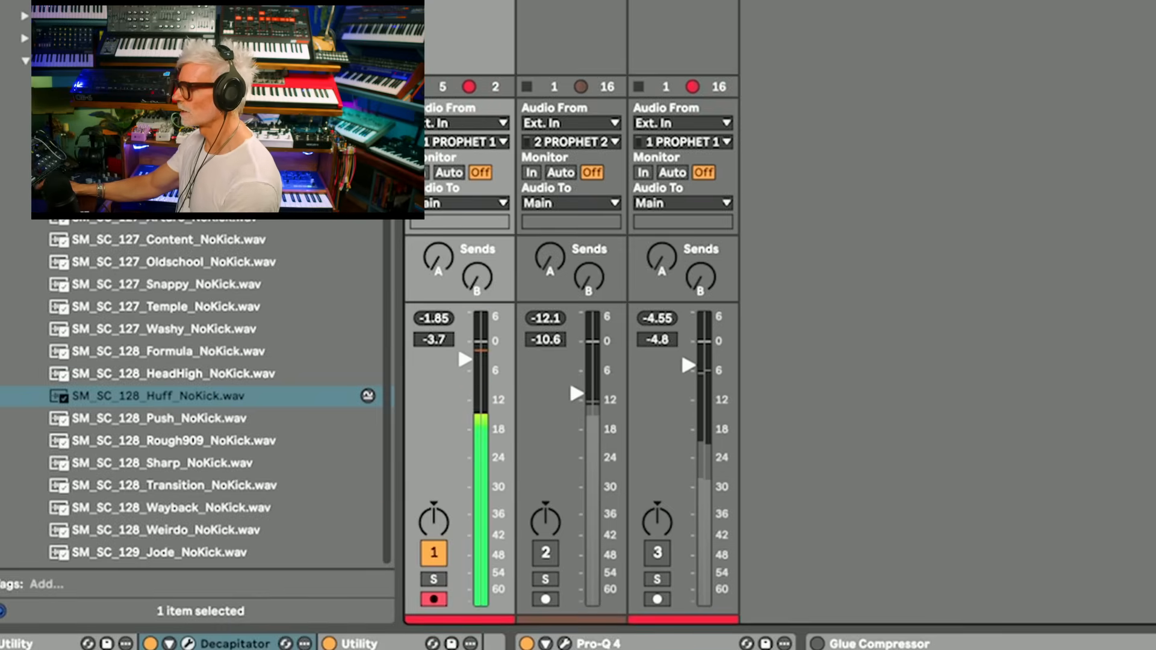
key("space")
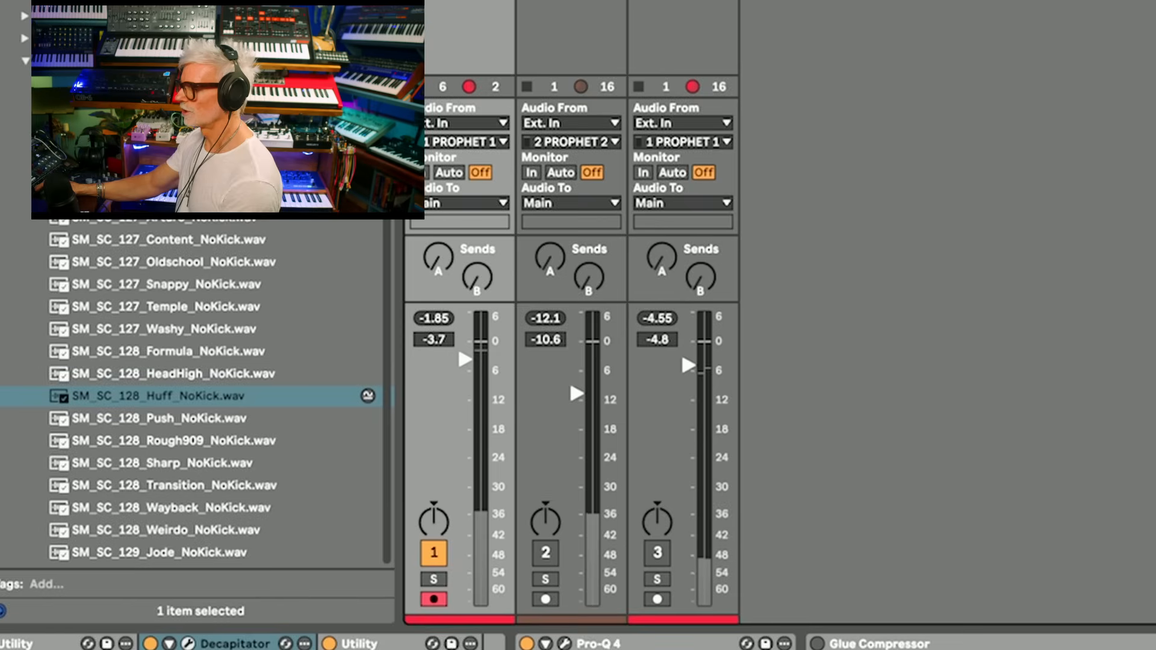
key("space")
left_click(440, 319)
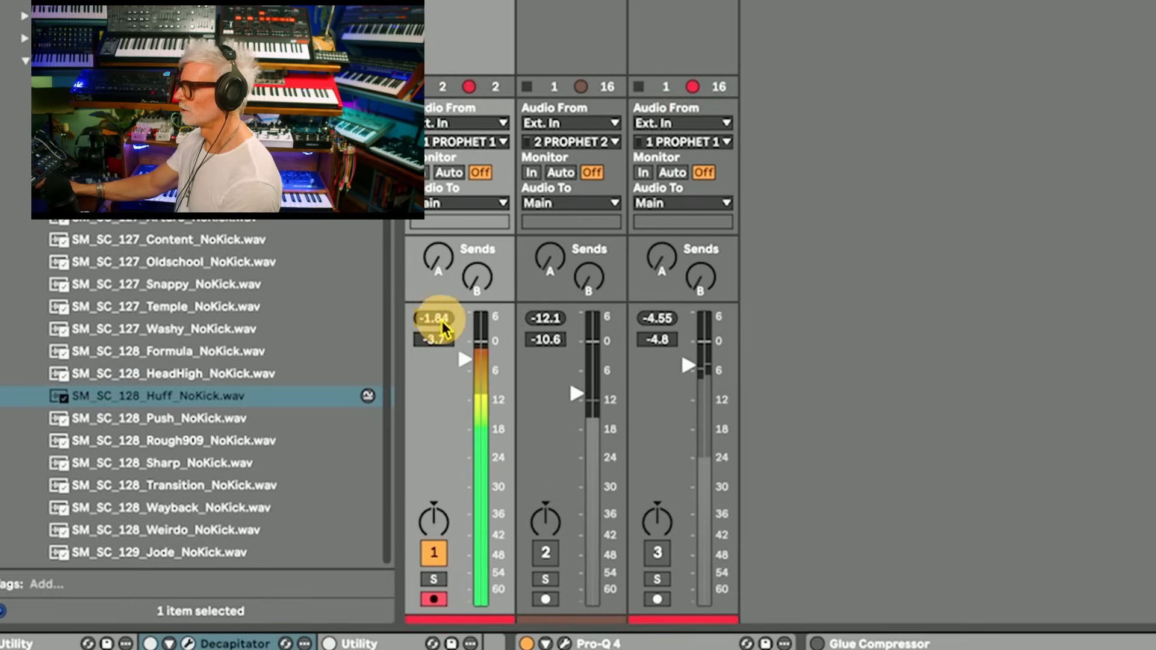
key("space")
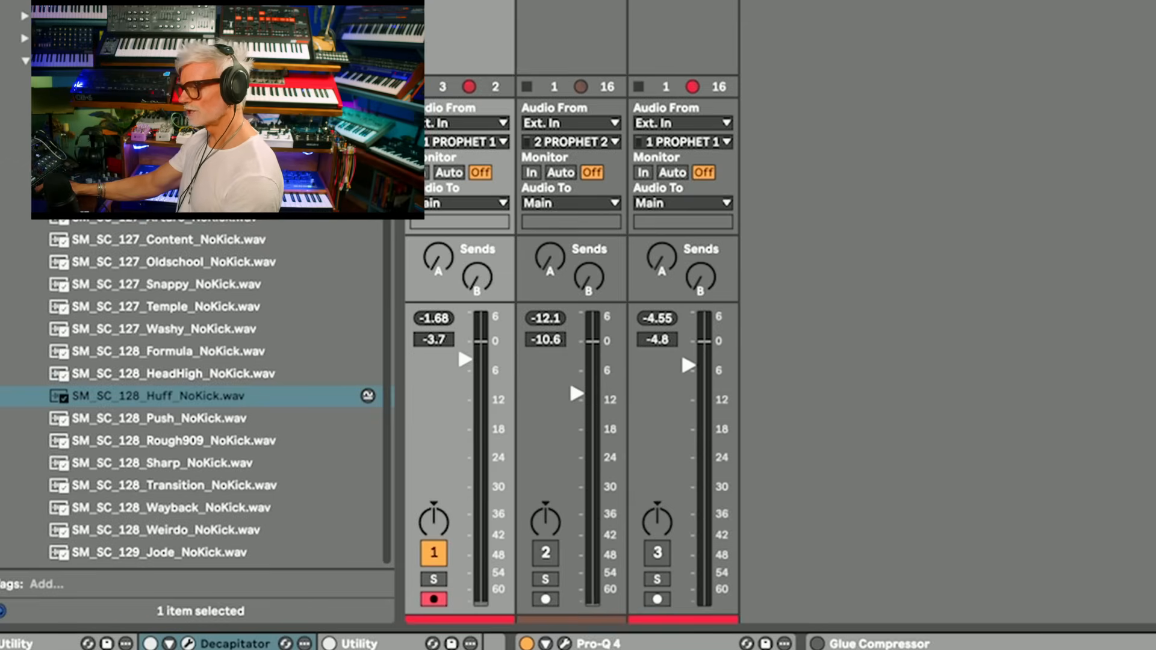
Toggle the DR -18 + 18 DECAP rack off and on during kick playback to compare it by ear
key("space")
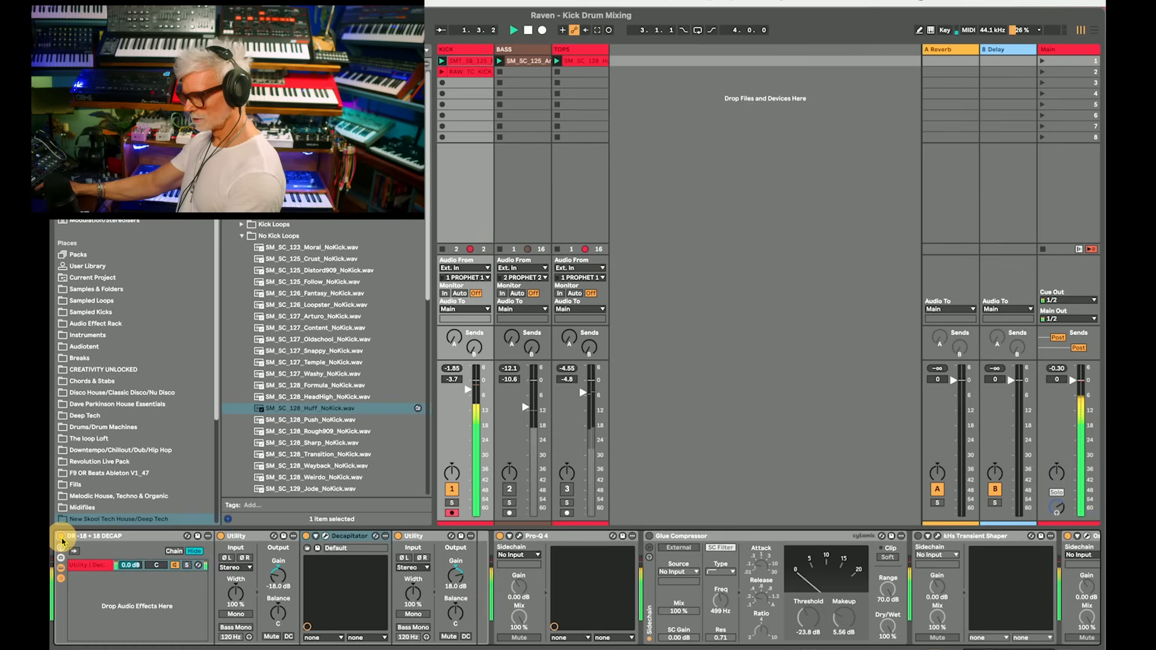
left_click(60, 539)
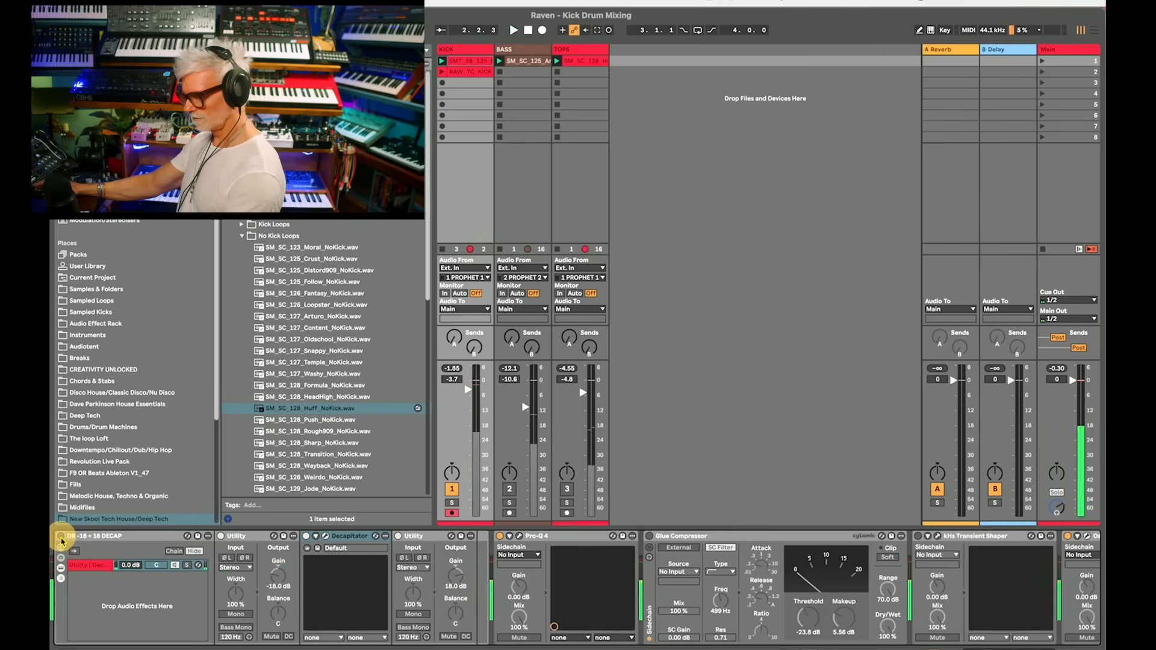
key("space")
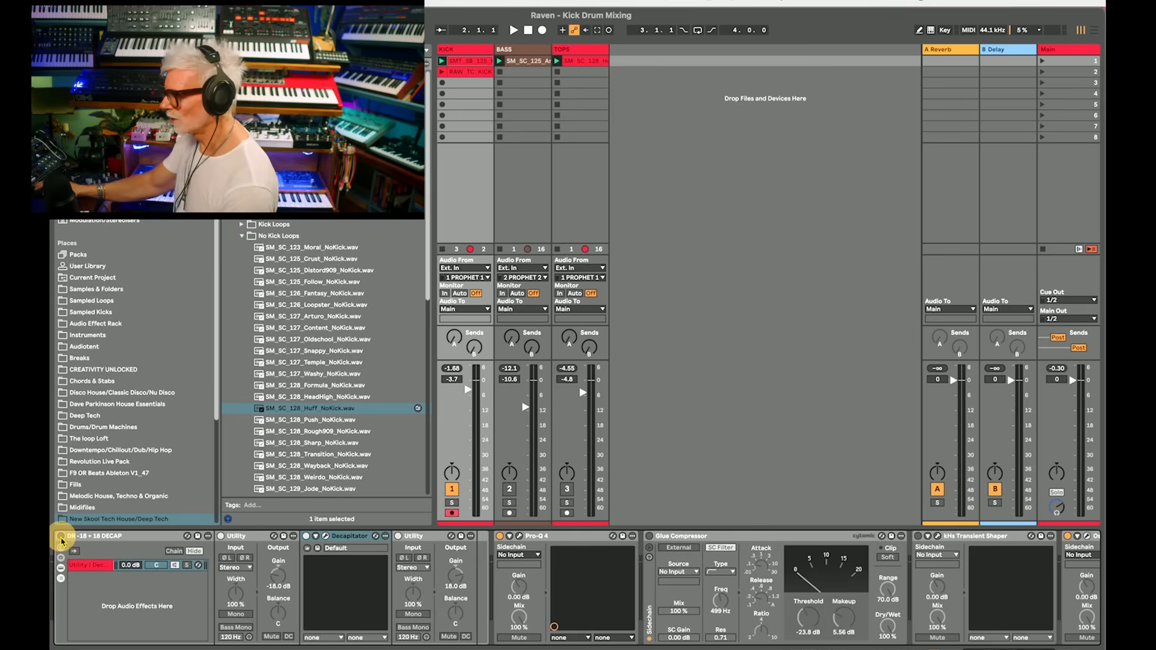
left_click(60, 537)
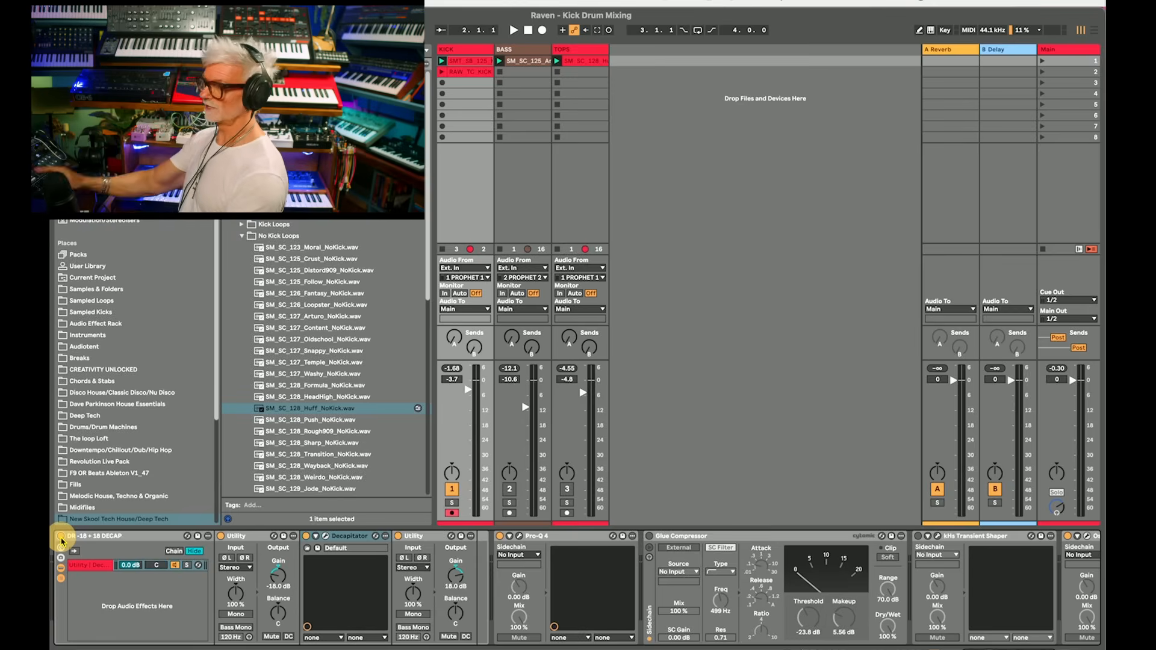
key("space")
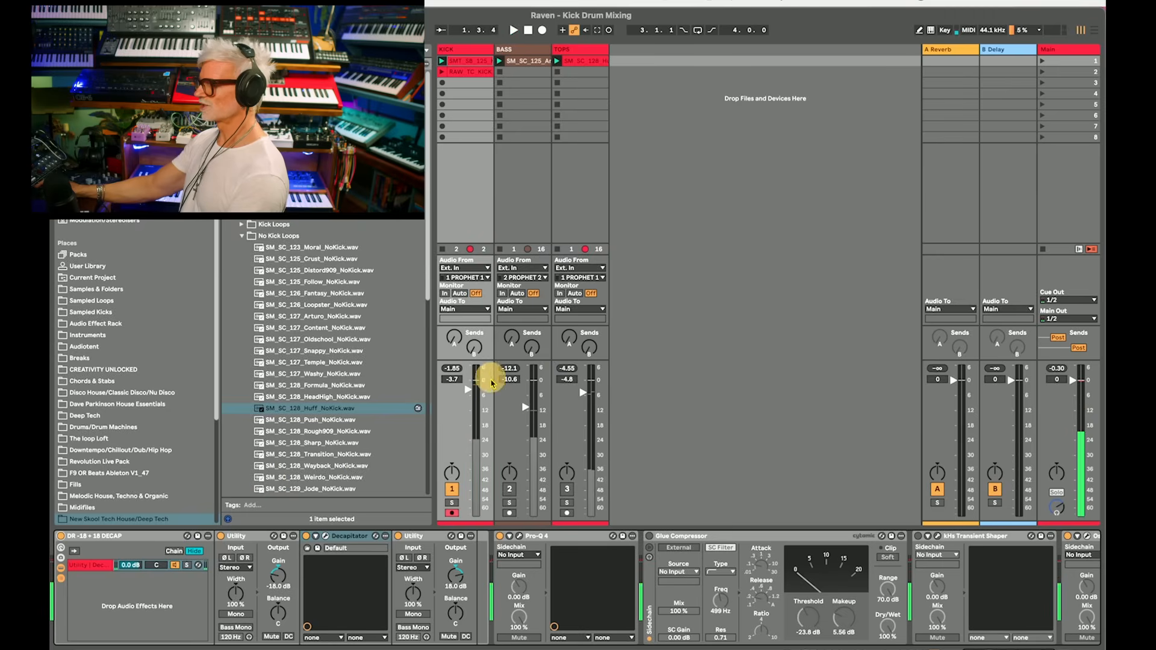
left_click(54, 541)
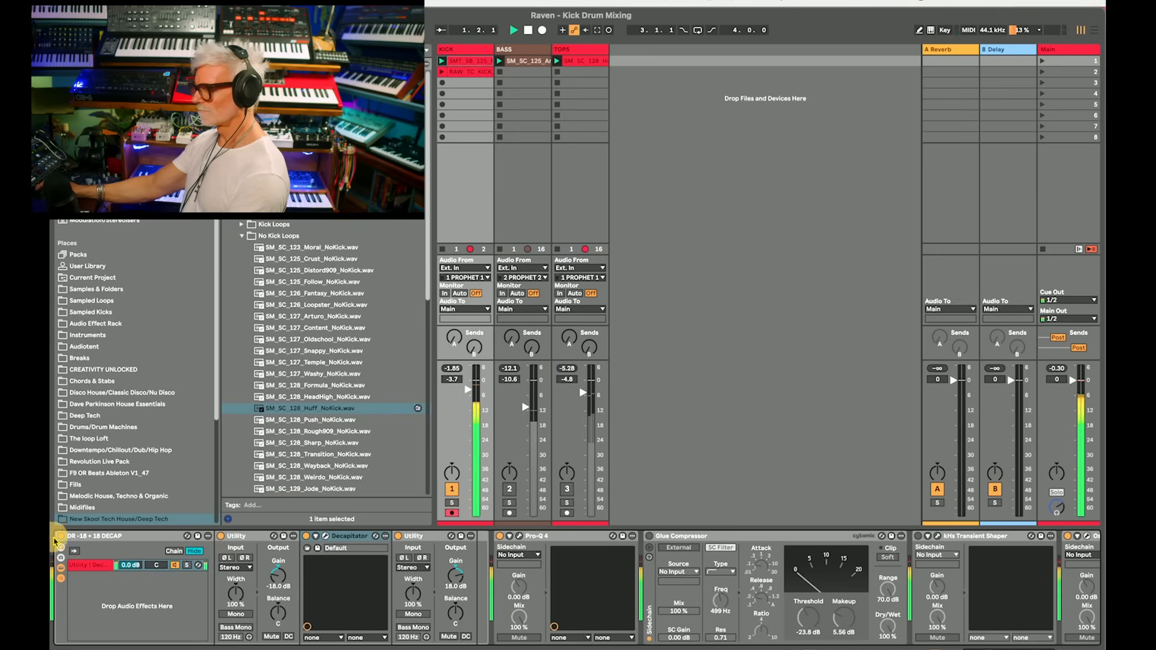
left_click(61, 540)
left_click(60, 540)
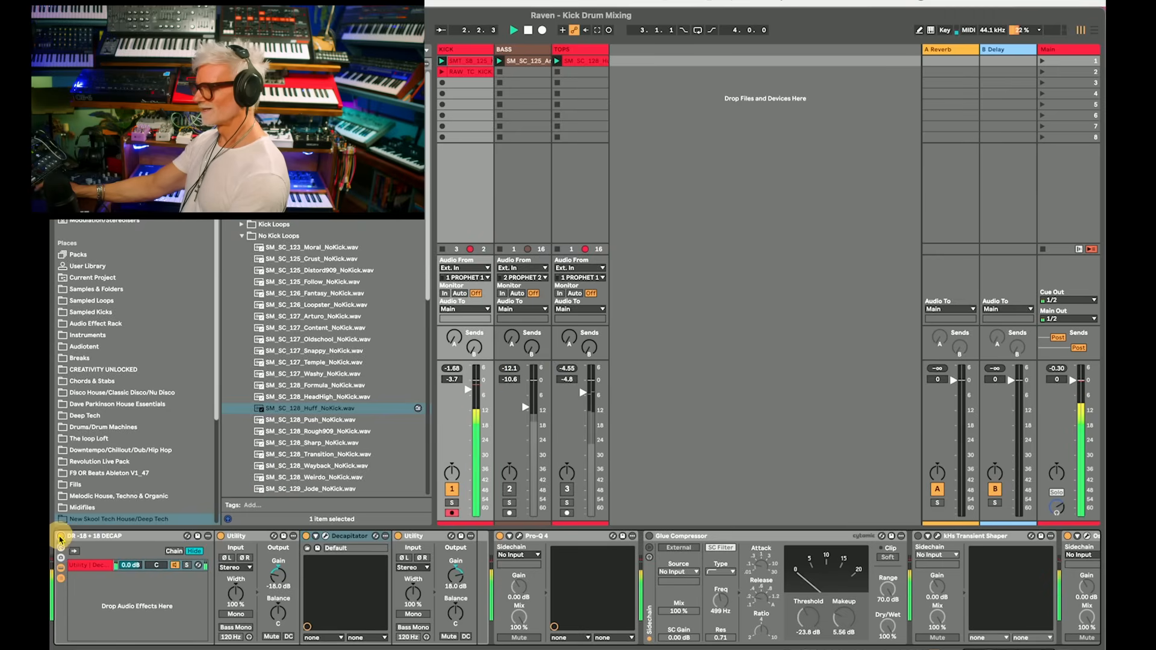
left_click(60, 540)
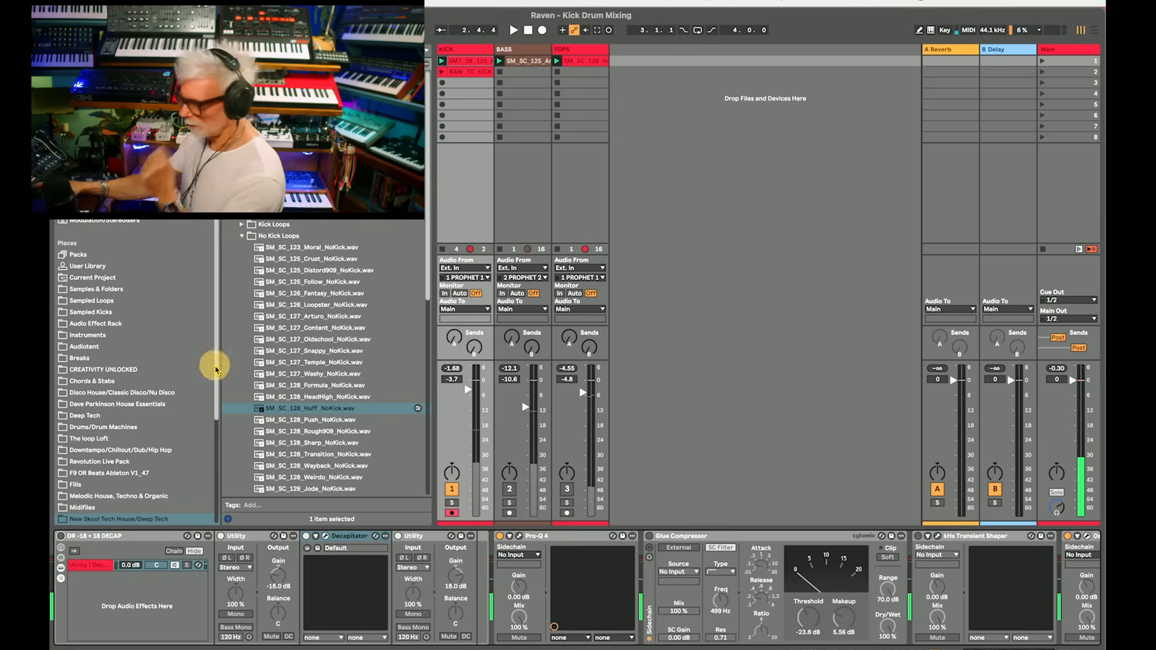
Unmute the BASS and TOPS tracks, select them together with KICK, and play the full groove
left_click(509, 489)
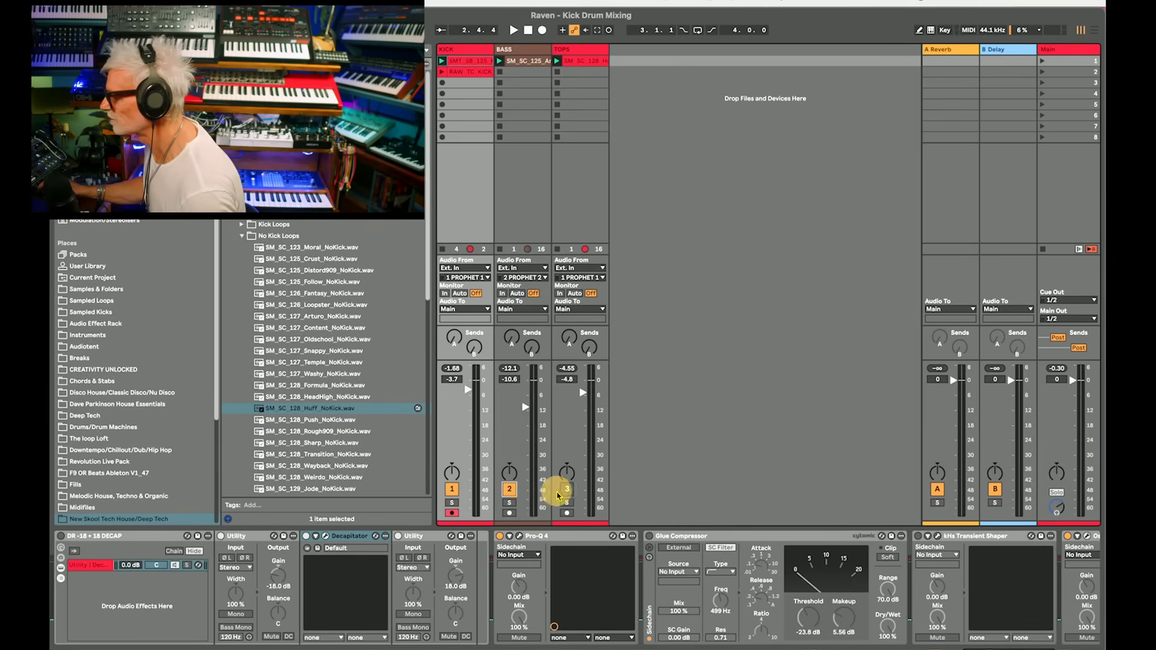
left_click(466, 49)
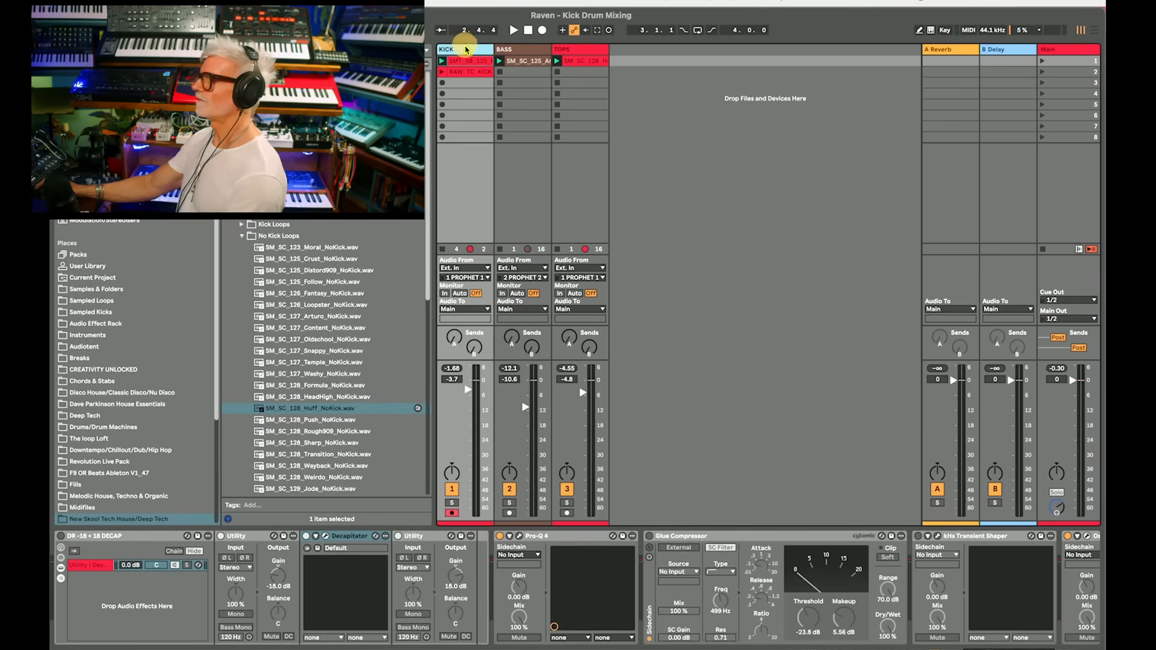
left_click(534, 53)
left_click(584, 53)
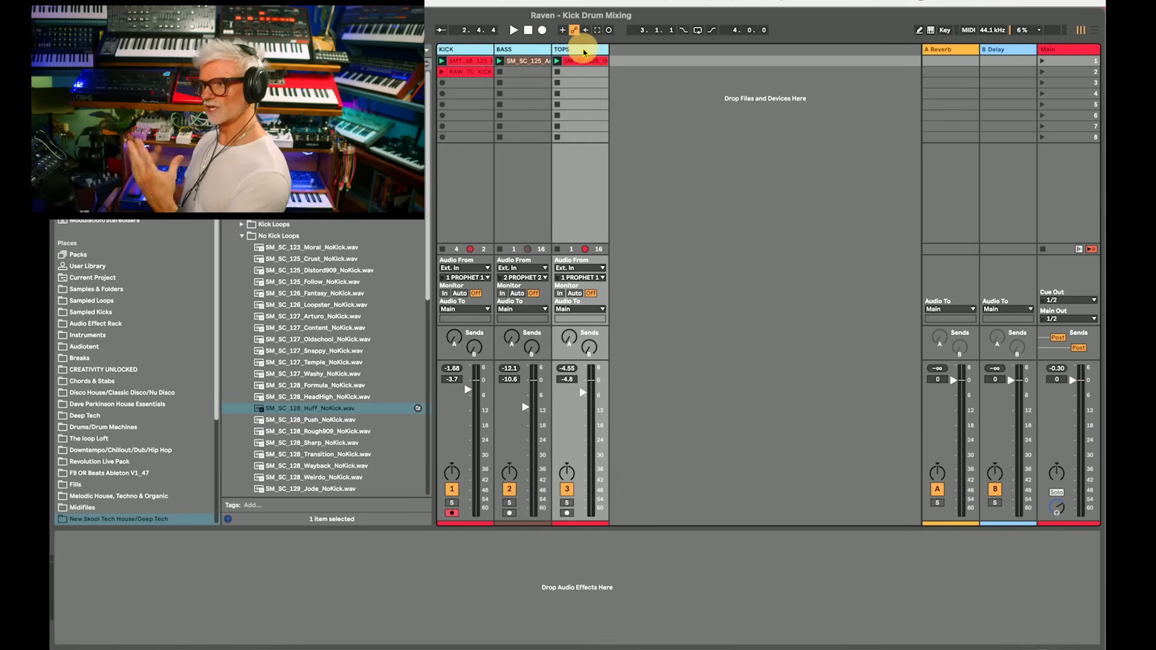
key("space")
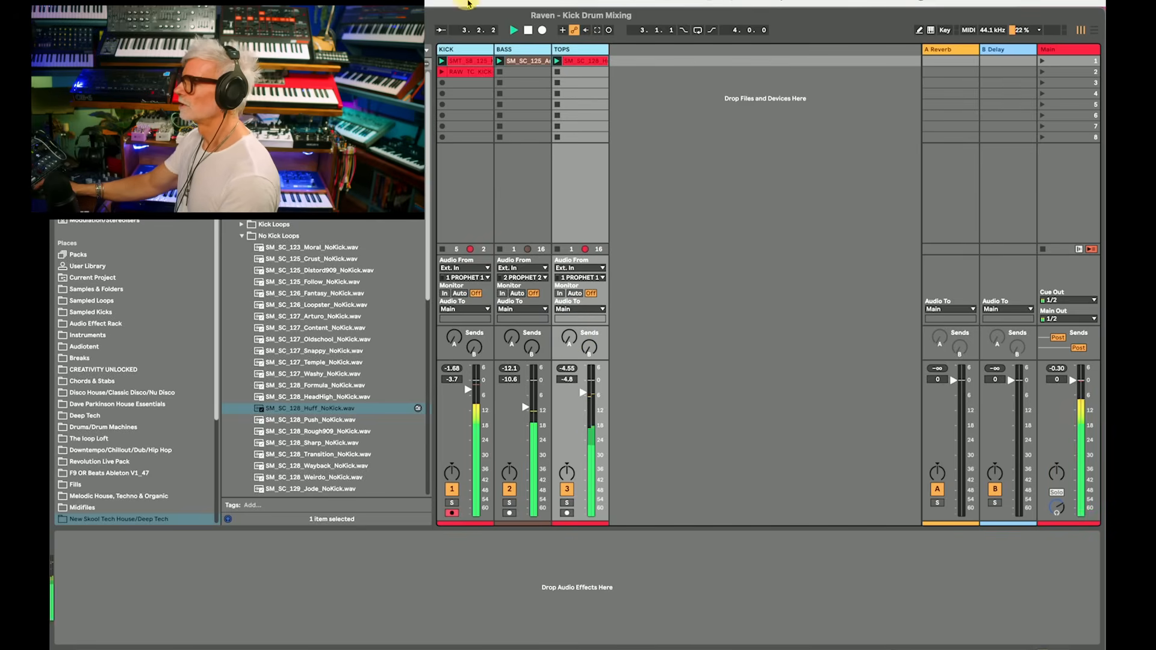
Compare the KICK track's DR -18 + 18 DECAP rack on and off within the full groove, leaving it on
left_click(474, 53)
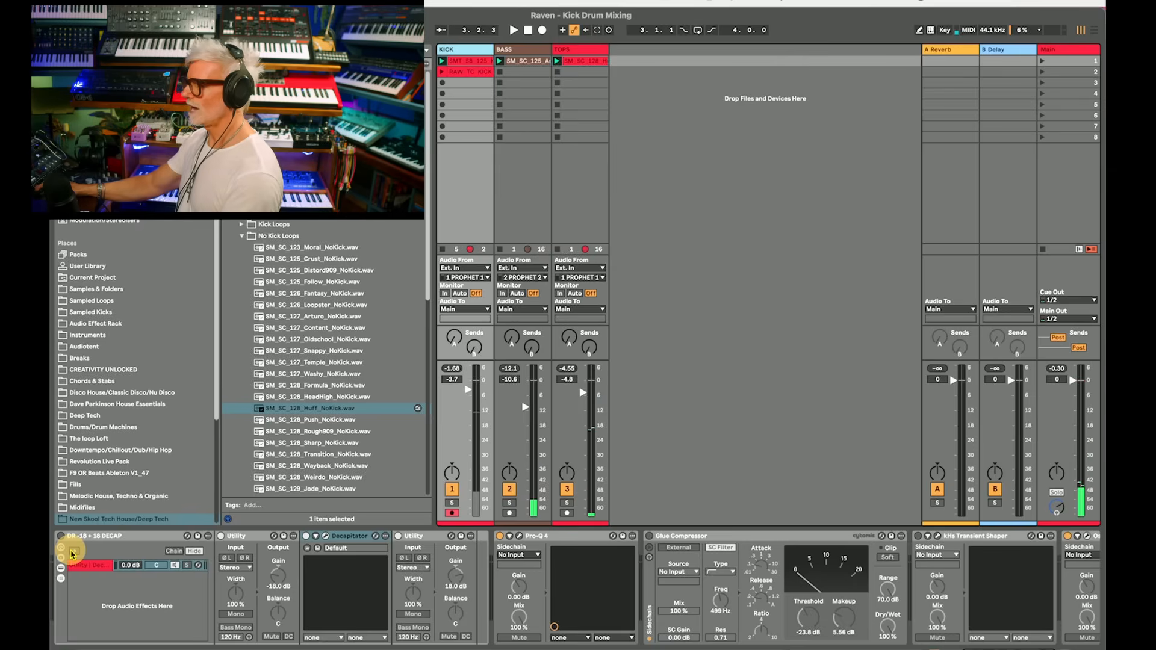
key("space")
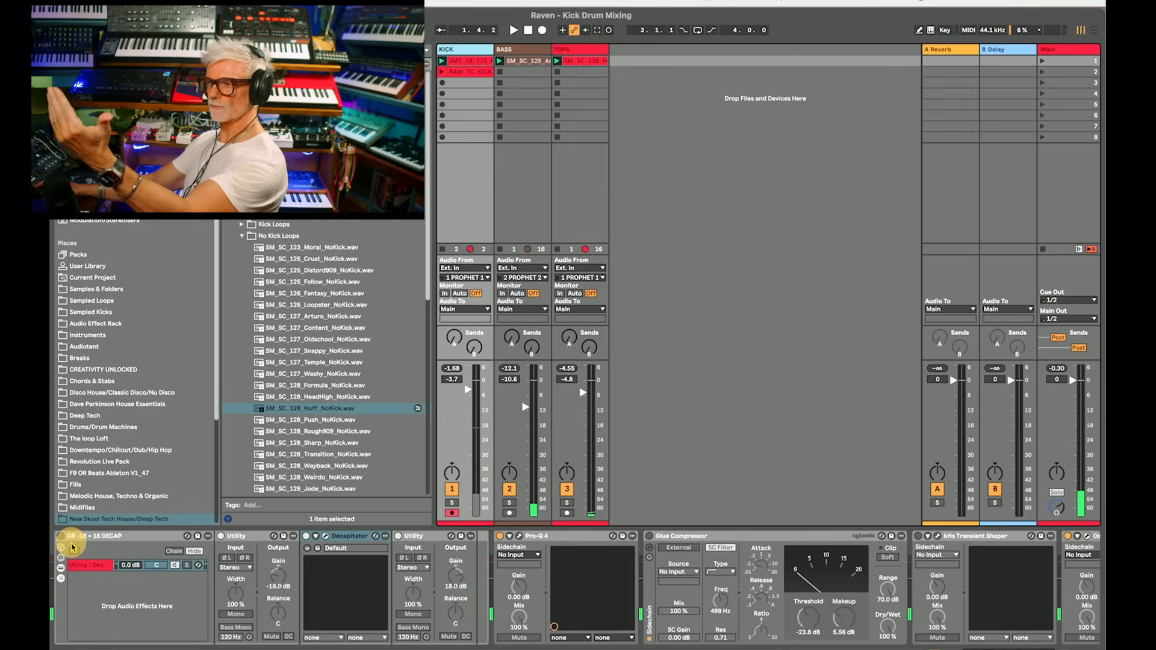
left_click(62, 541)
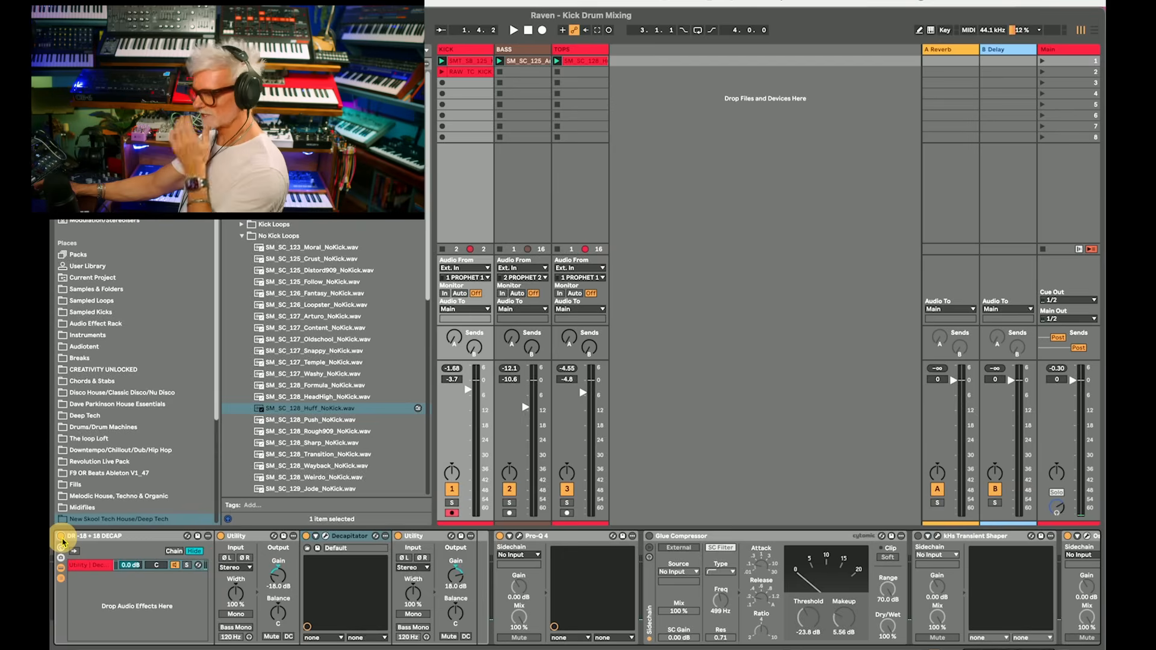
key("space")
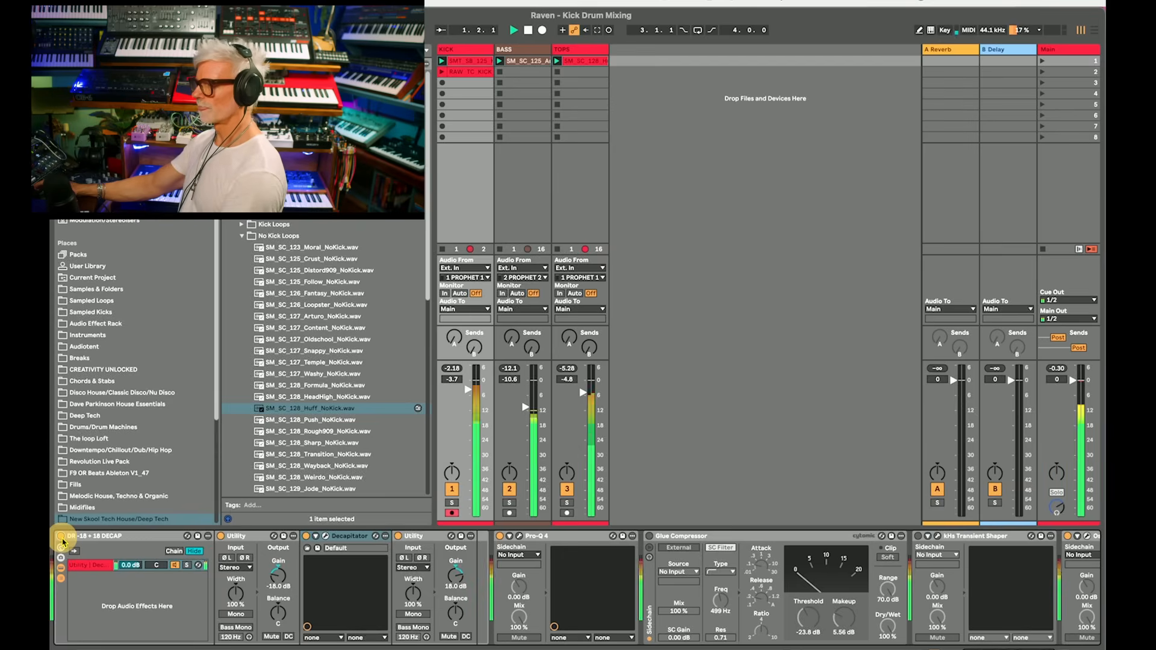
left_click(61, 537)
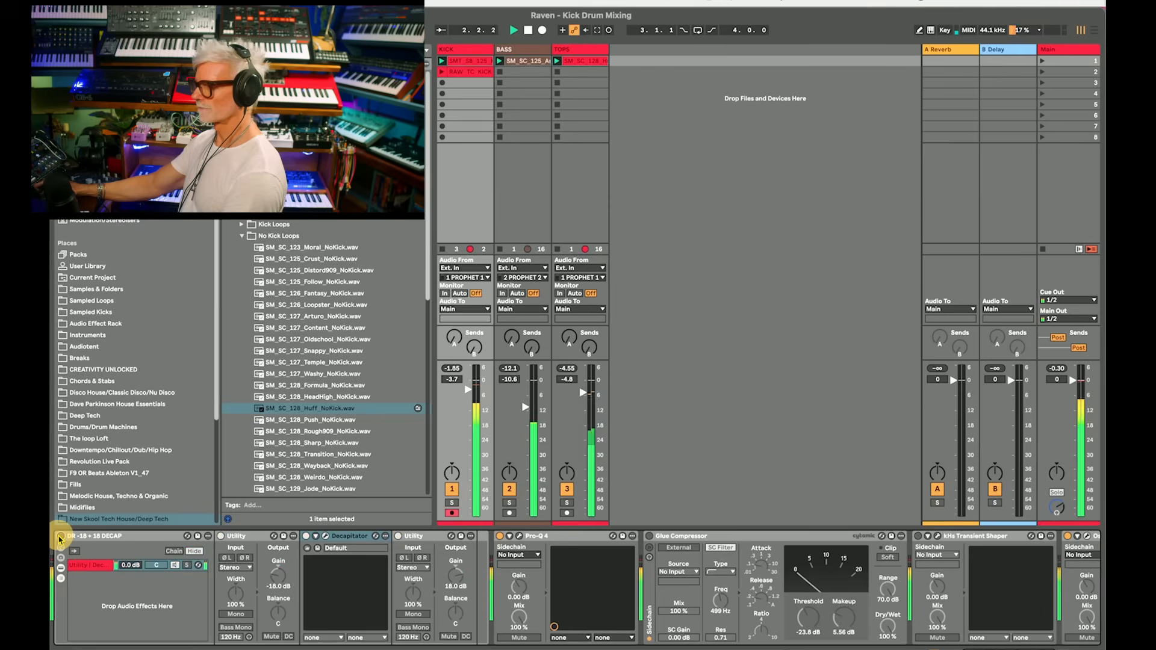
left_click(61, 538)
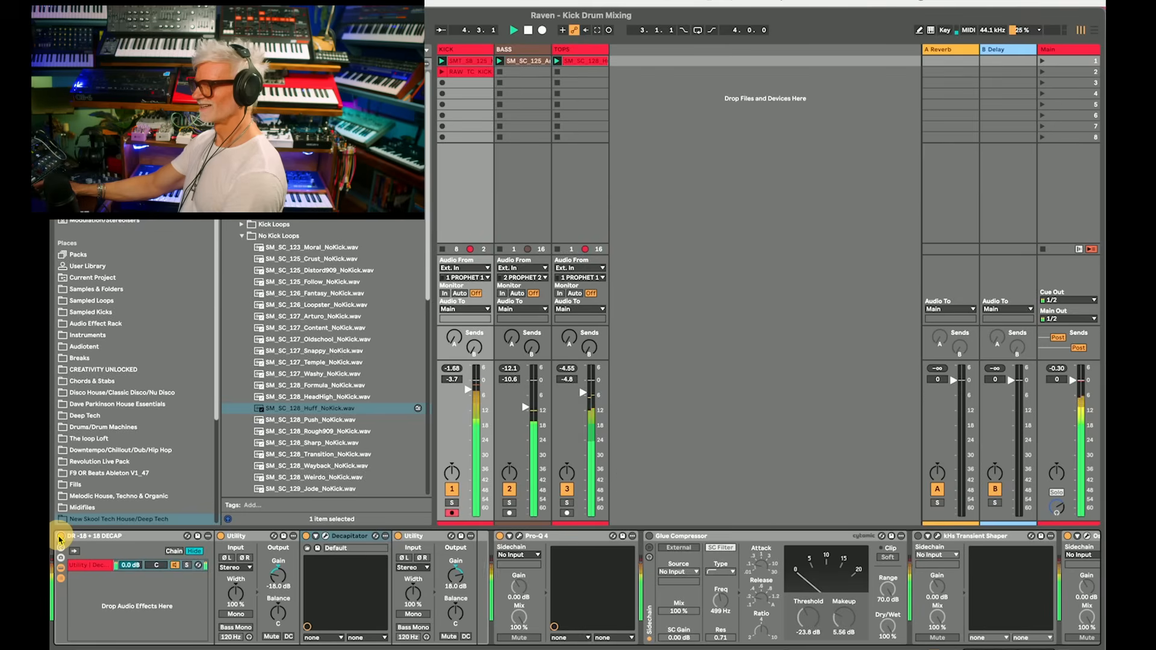
left_click(61, 538)
key("space")
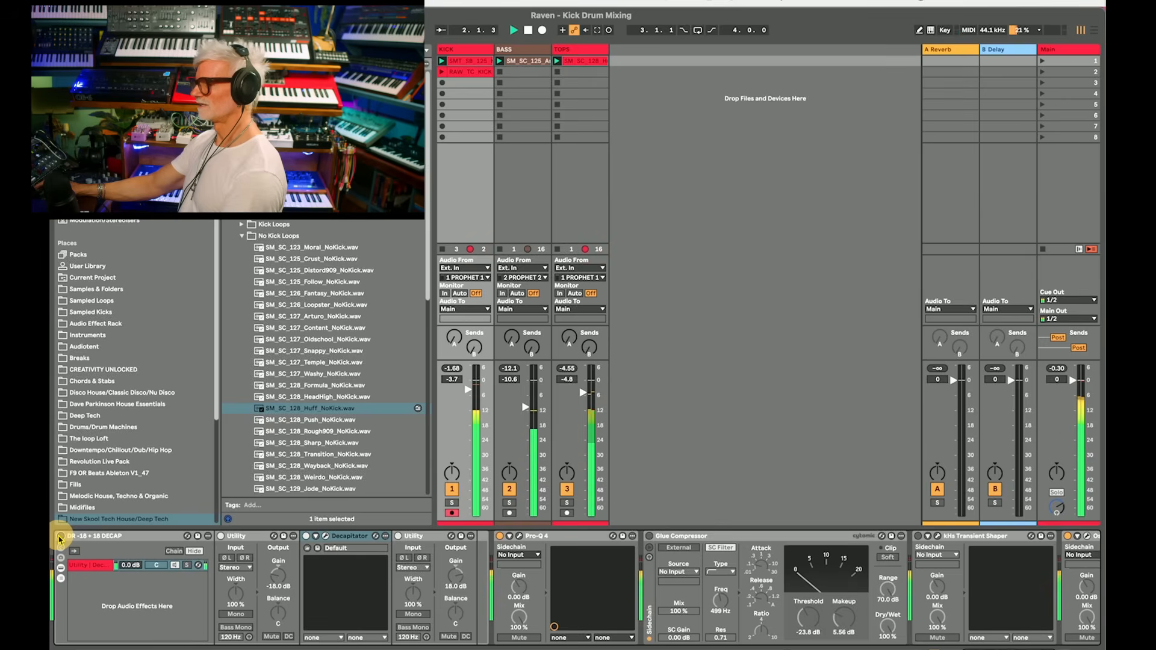
left_click(60, 538)
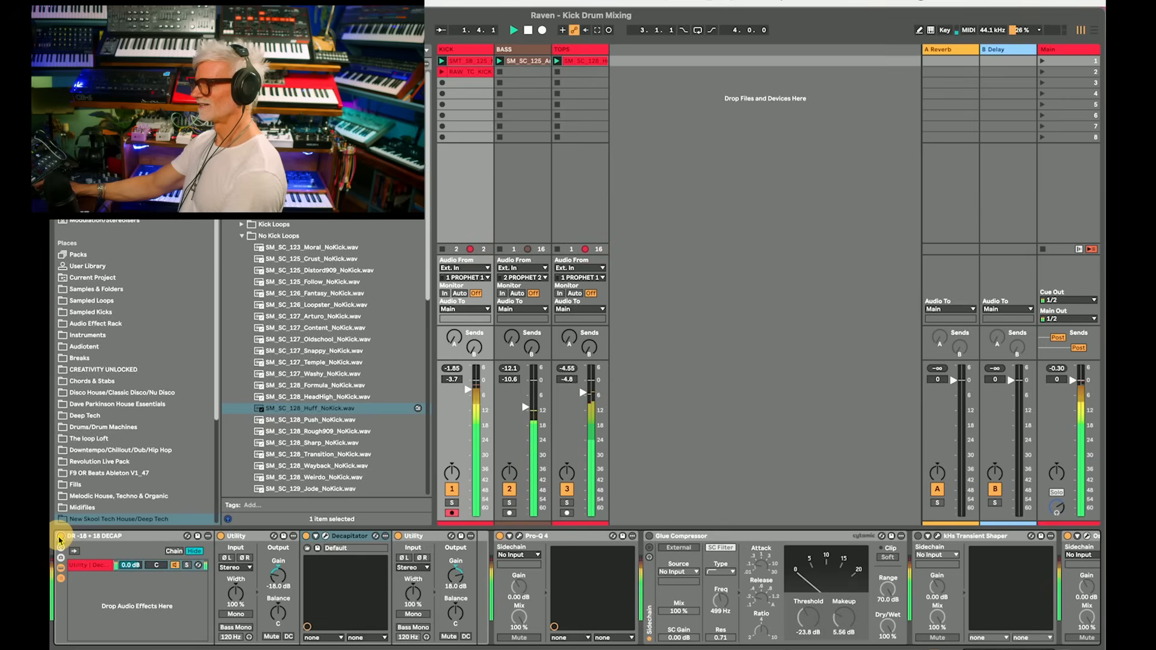
key("space")
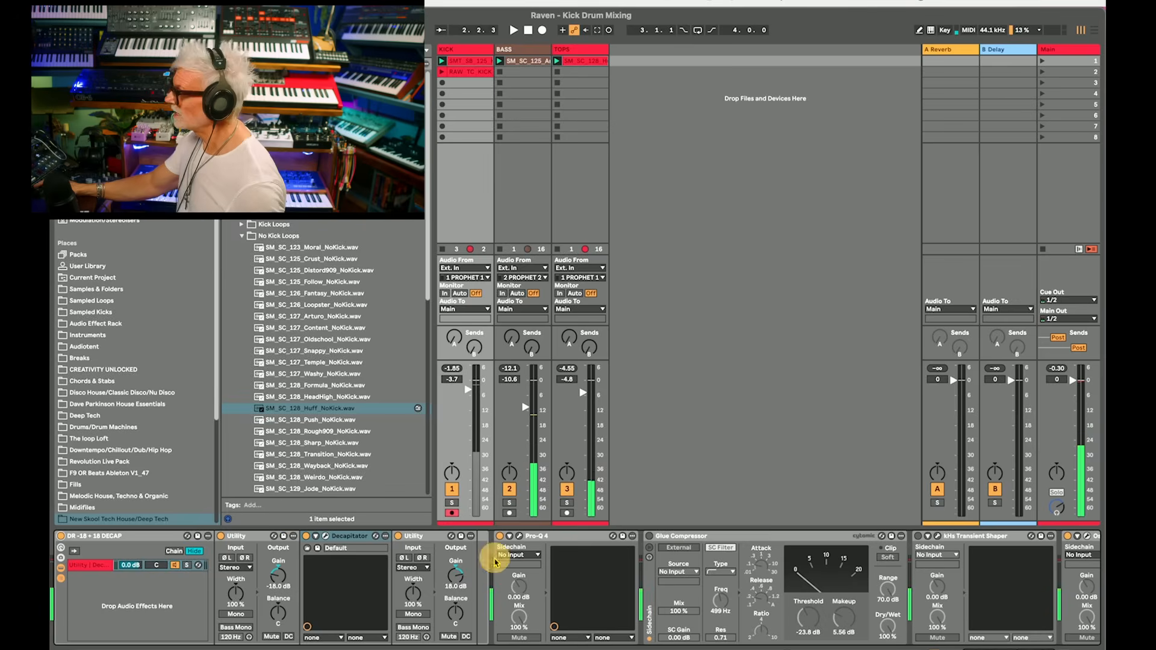
Review the KICK track's device chain from Pro-Q 4 through Glue Compressor and kHs Transient Shaper, then select the Decapitator rack
left_click(580, 537)
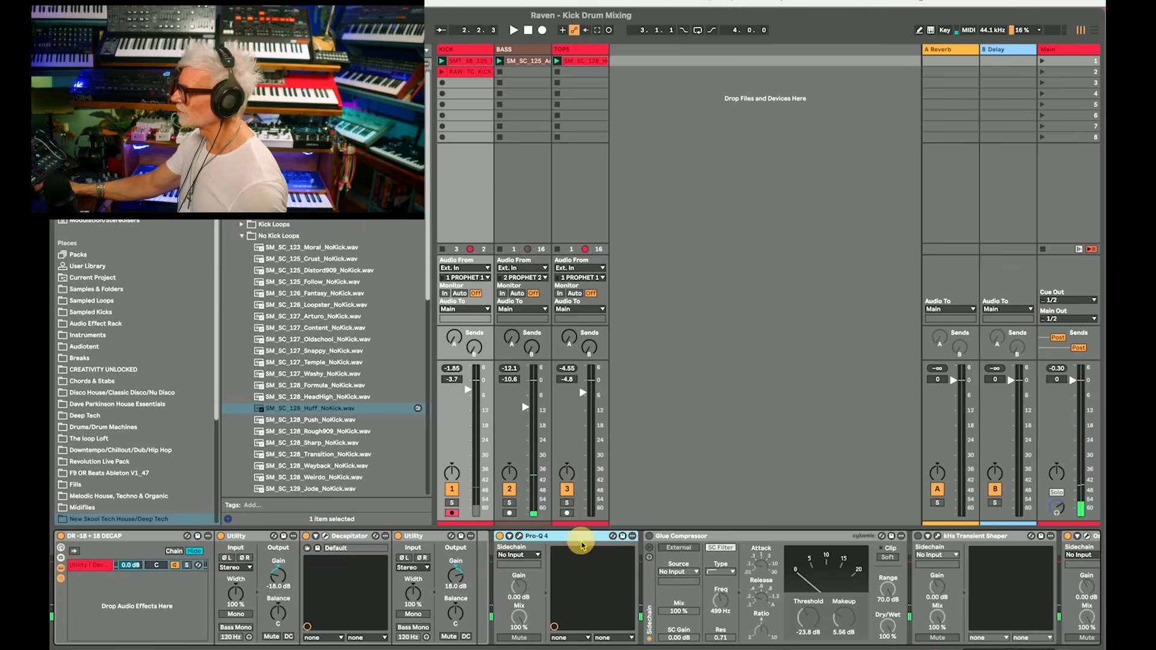
left_click(715, 537)
left_click(565, 536)
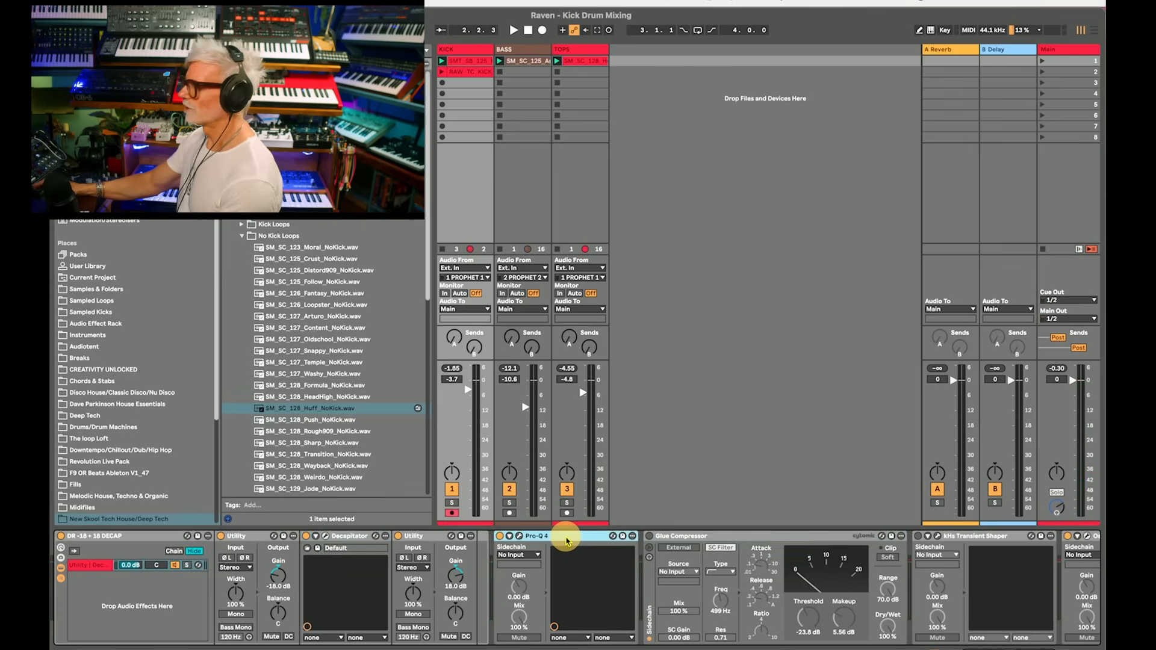
left_click(744, 536)
left_click(995, 536)
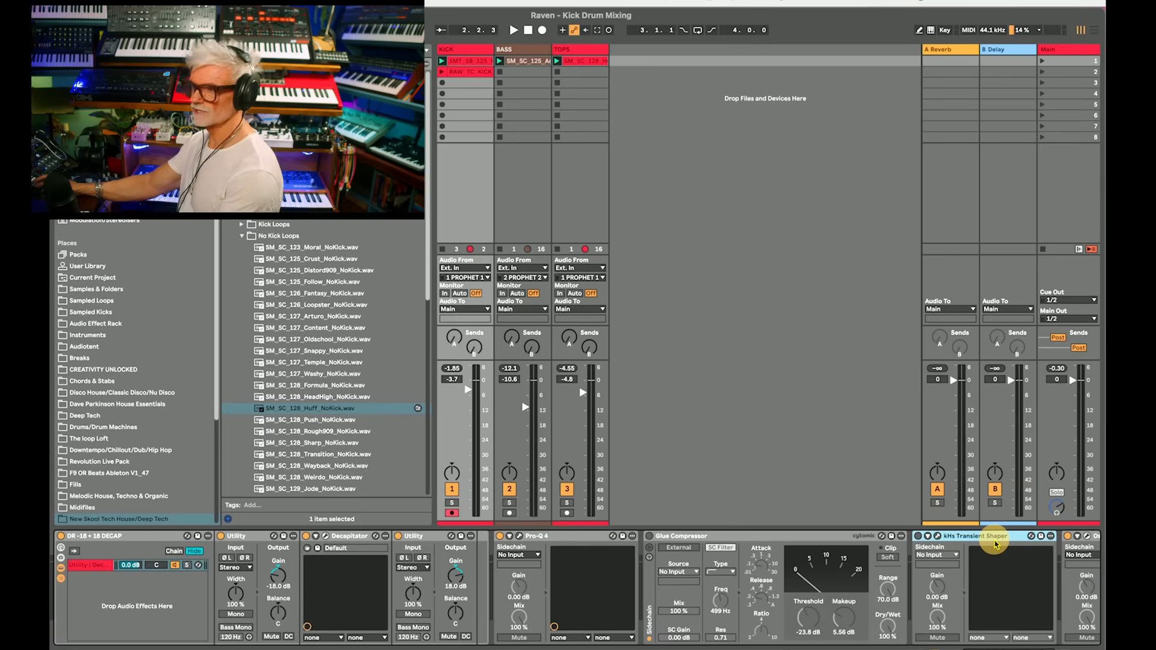
scroll(983, 549, "right", 5)
scroll(982, 549, "left", 5)
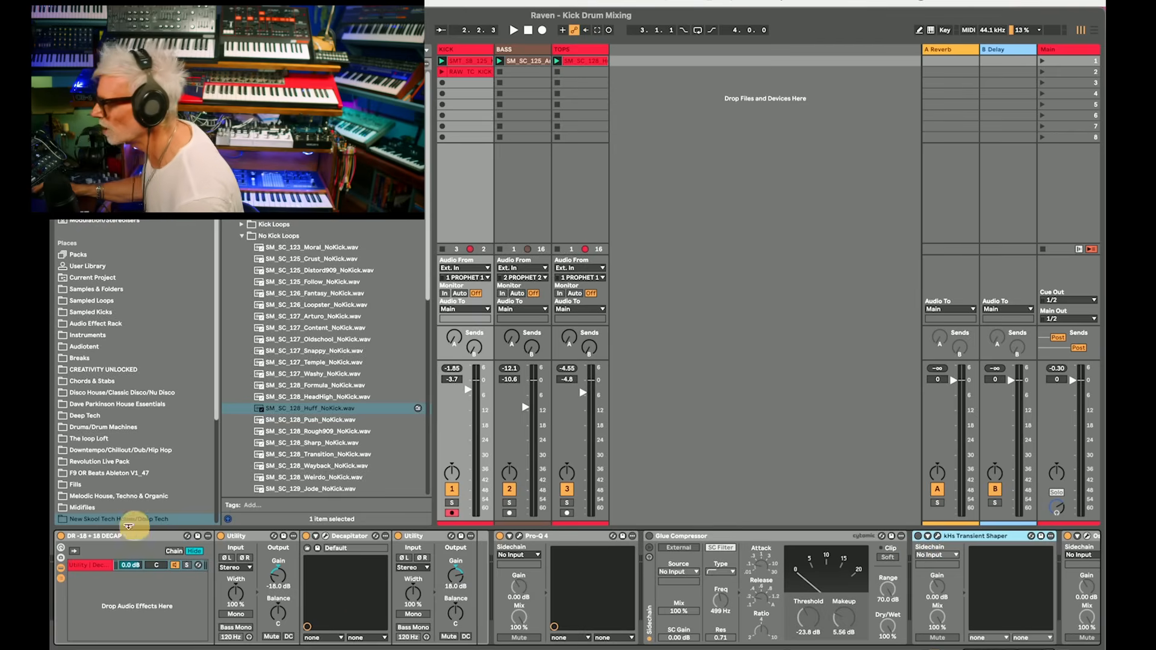
left_click(165, 537)
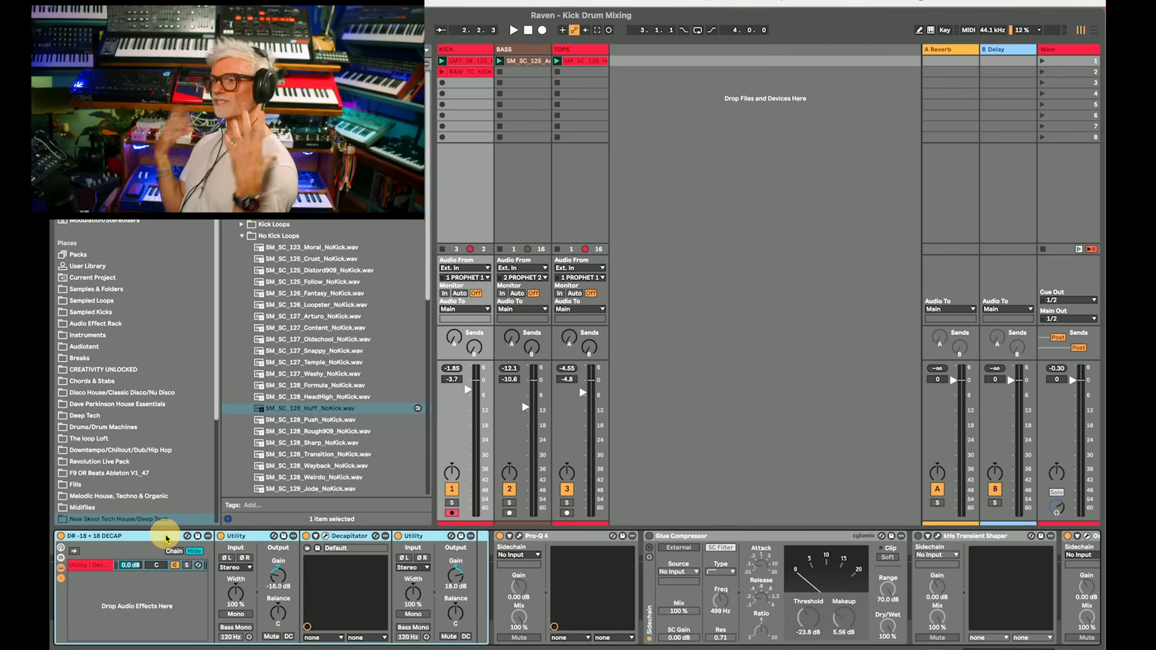